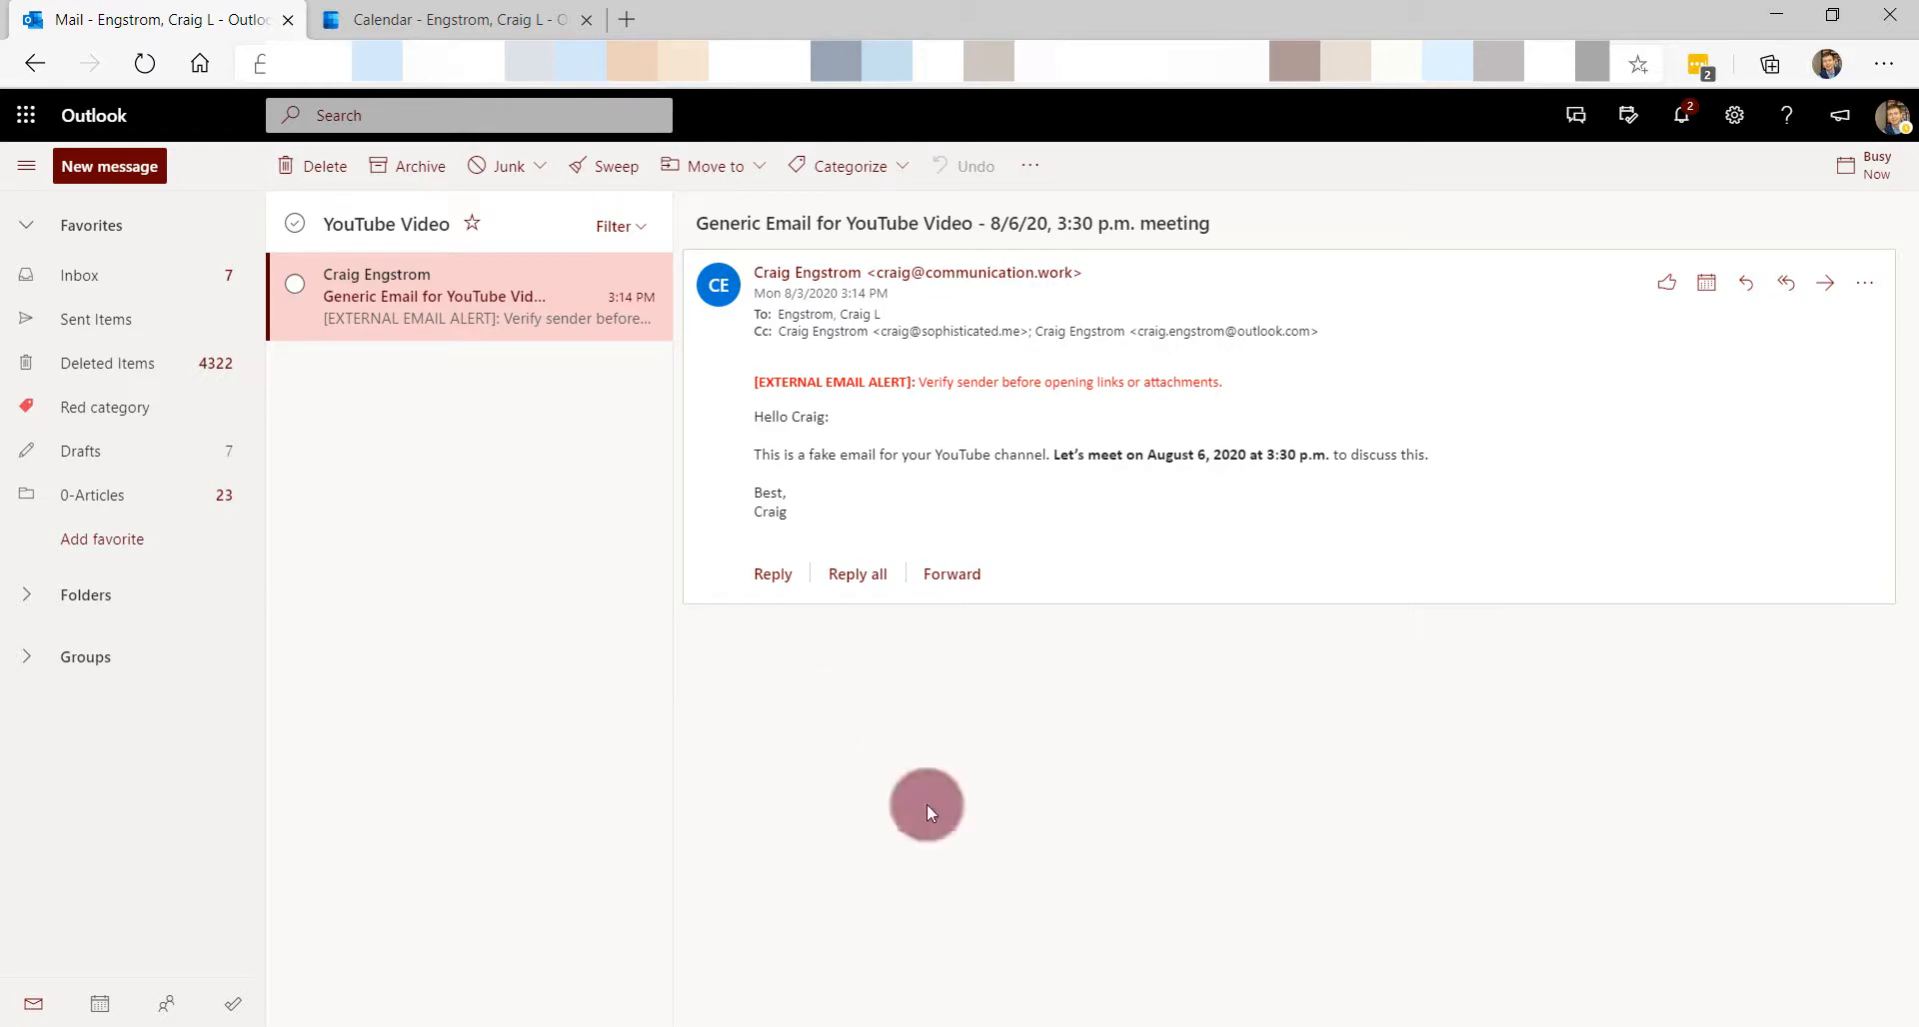
# - Glance at the Office app launcher, close it, and switch to the desktop Outlook window
pyautogui.click(8, 115)
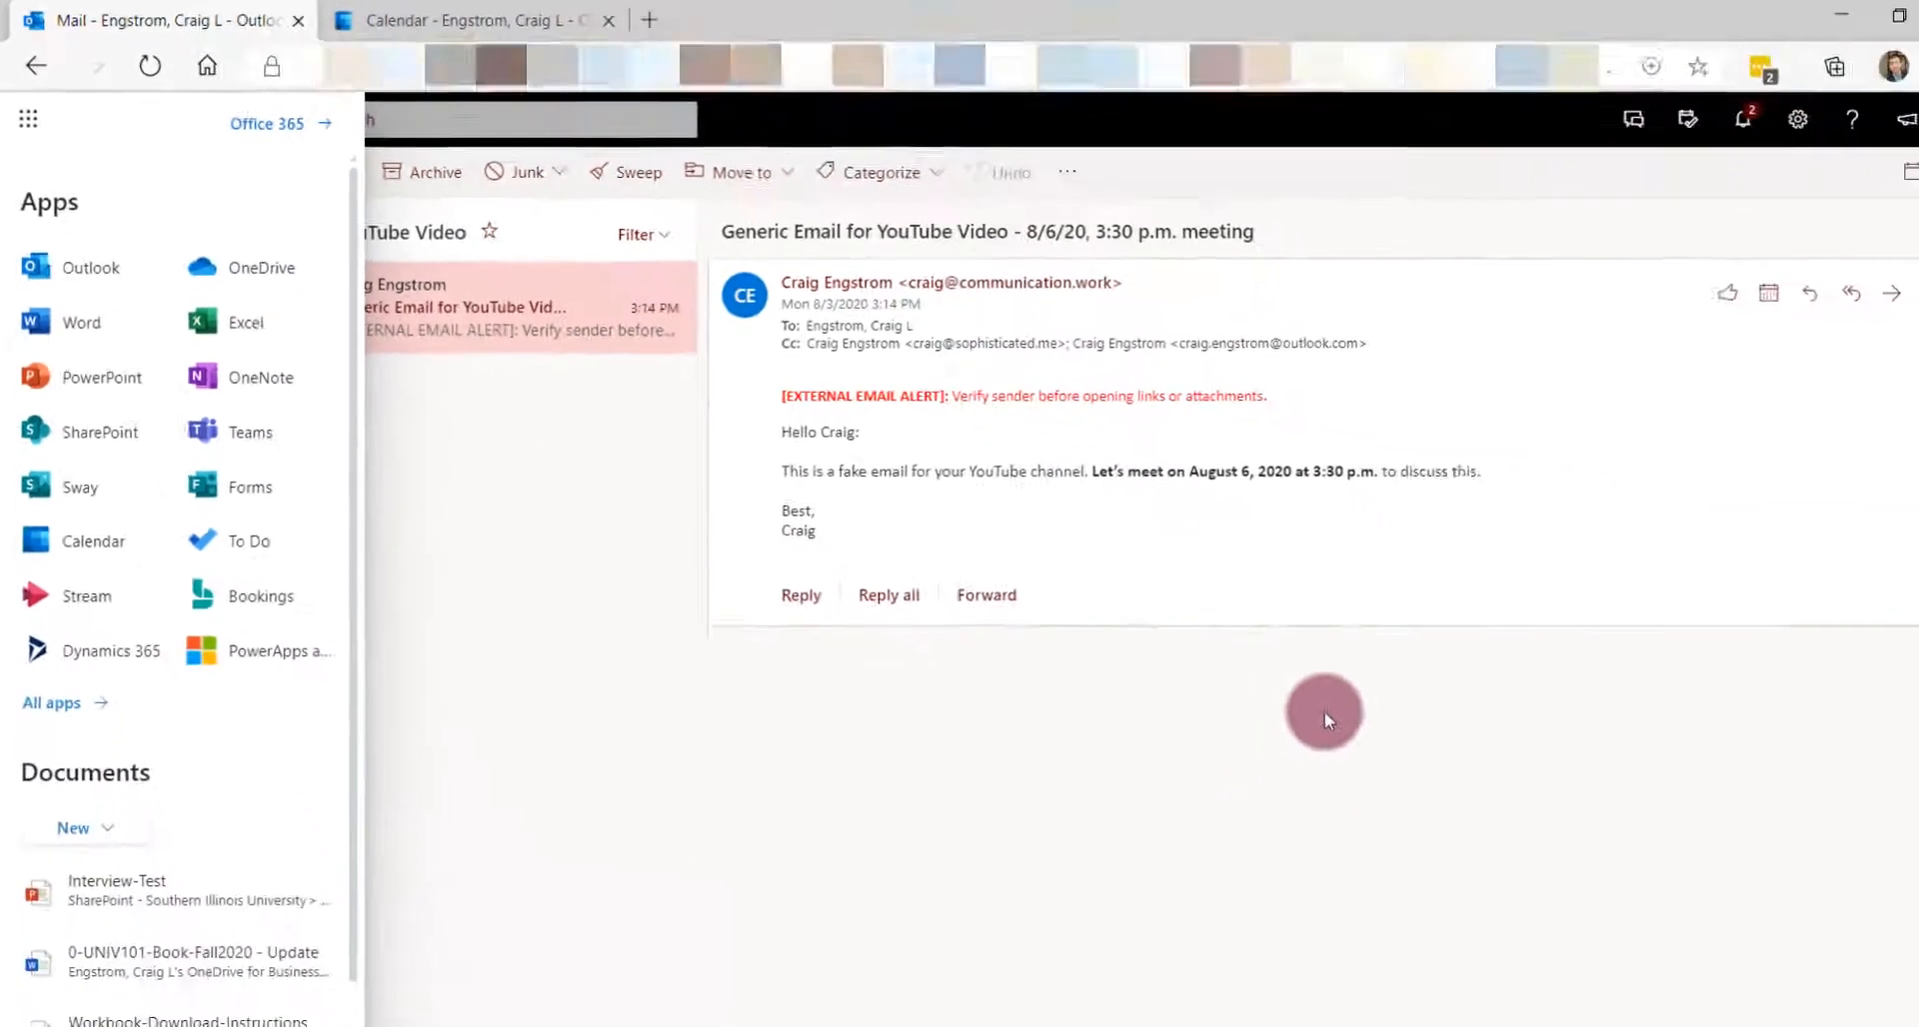
pyautogui.click(1278, 685)
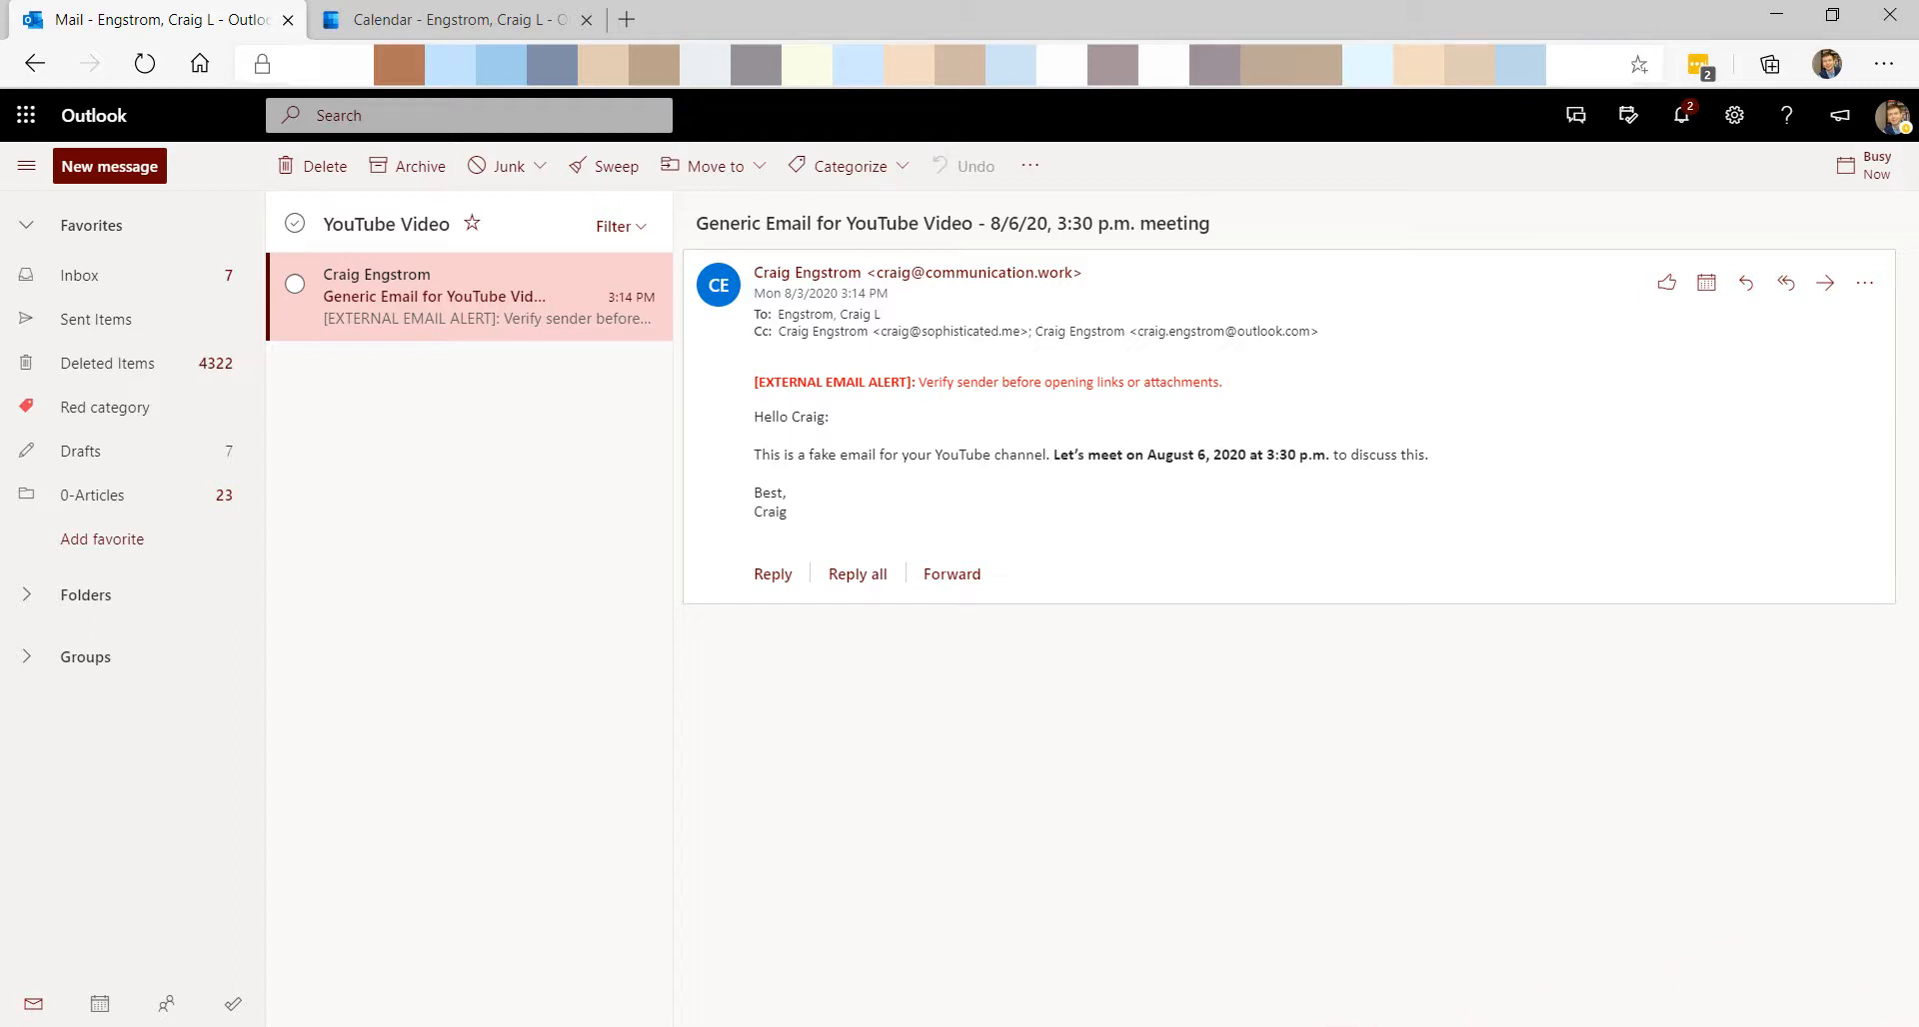
pyautogui.hotkey('alt', 'Tab')
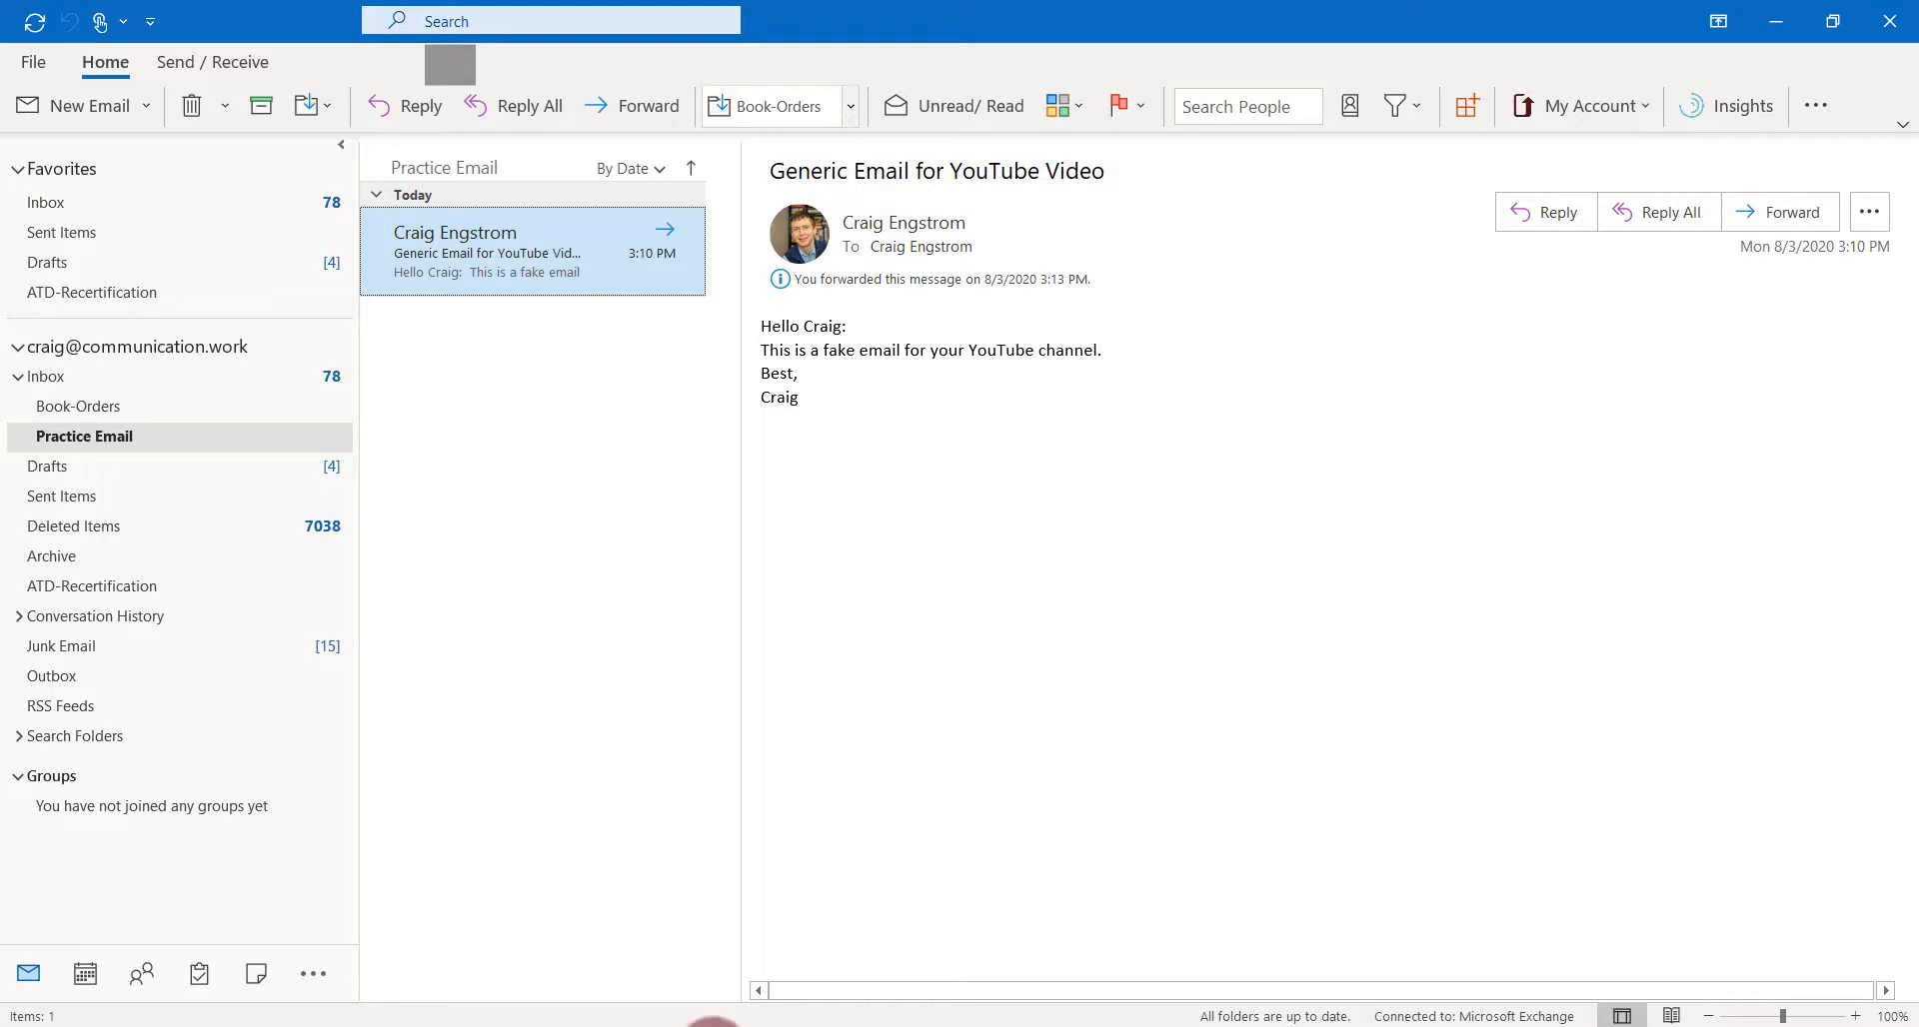
# - Return to the browser and show the Outlook calendar for the week of August 2–8, 2020
pyautogui.click(709, 1024)
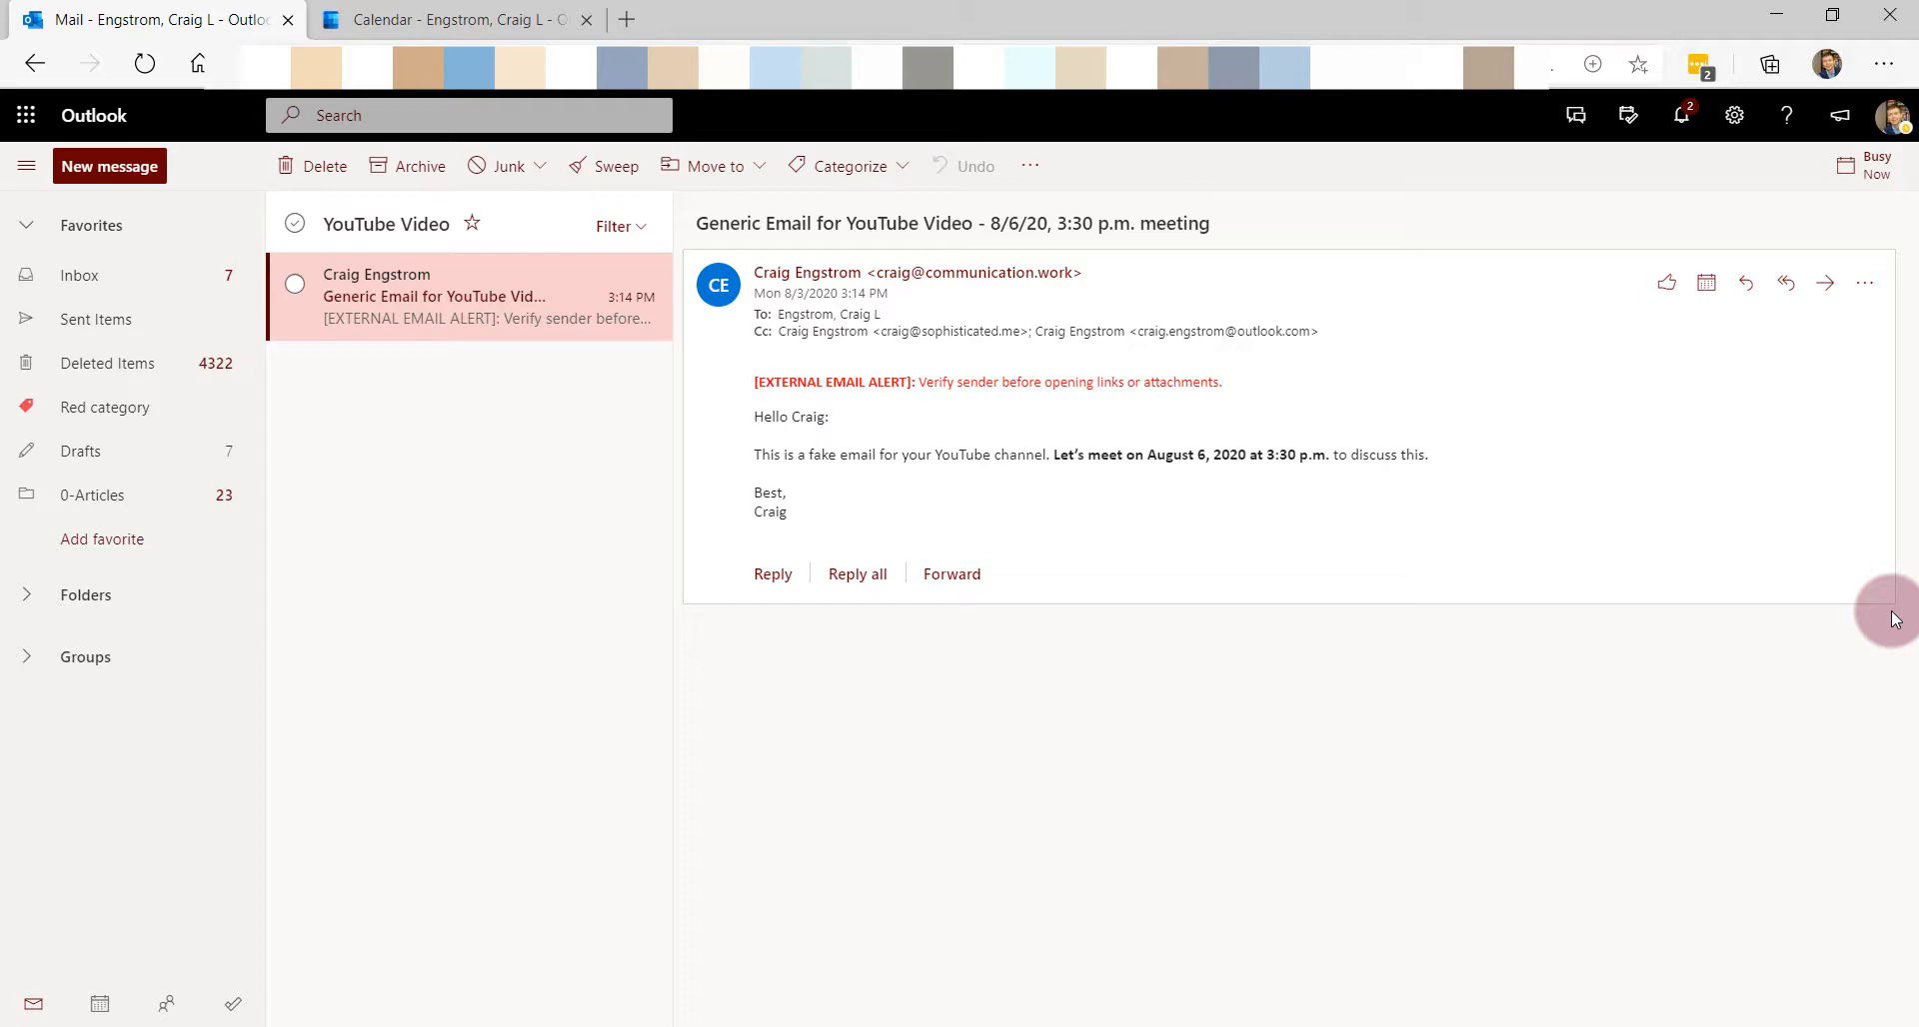
pyautogui.click(405, 18)
# - Create a new event titled 'Test Meeting' at Thursday 3:30 PM
pyautogui.click(1409, 577)
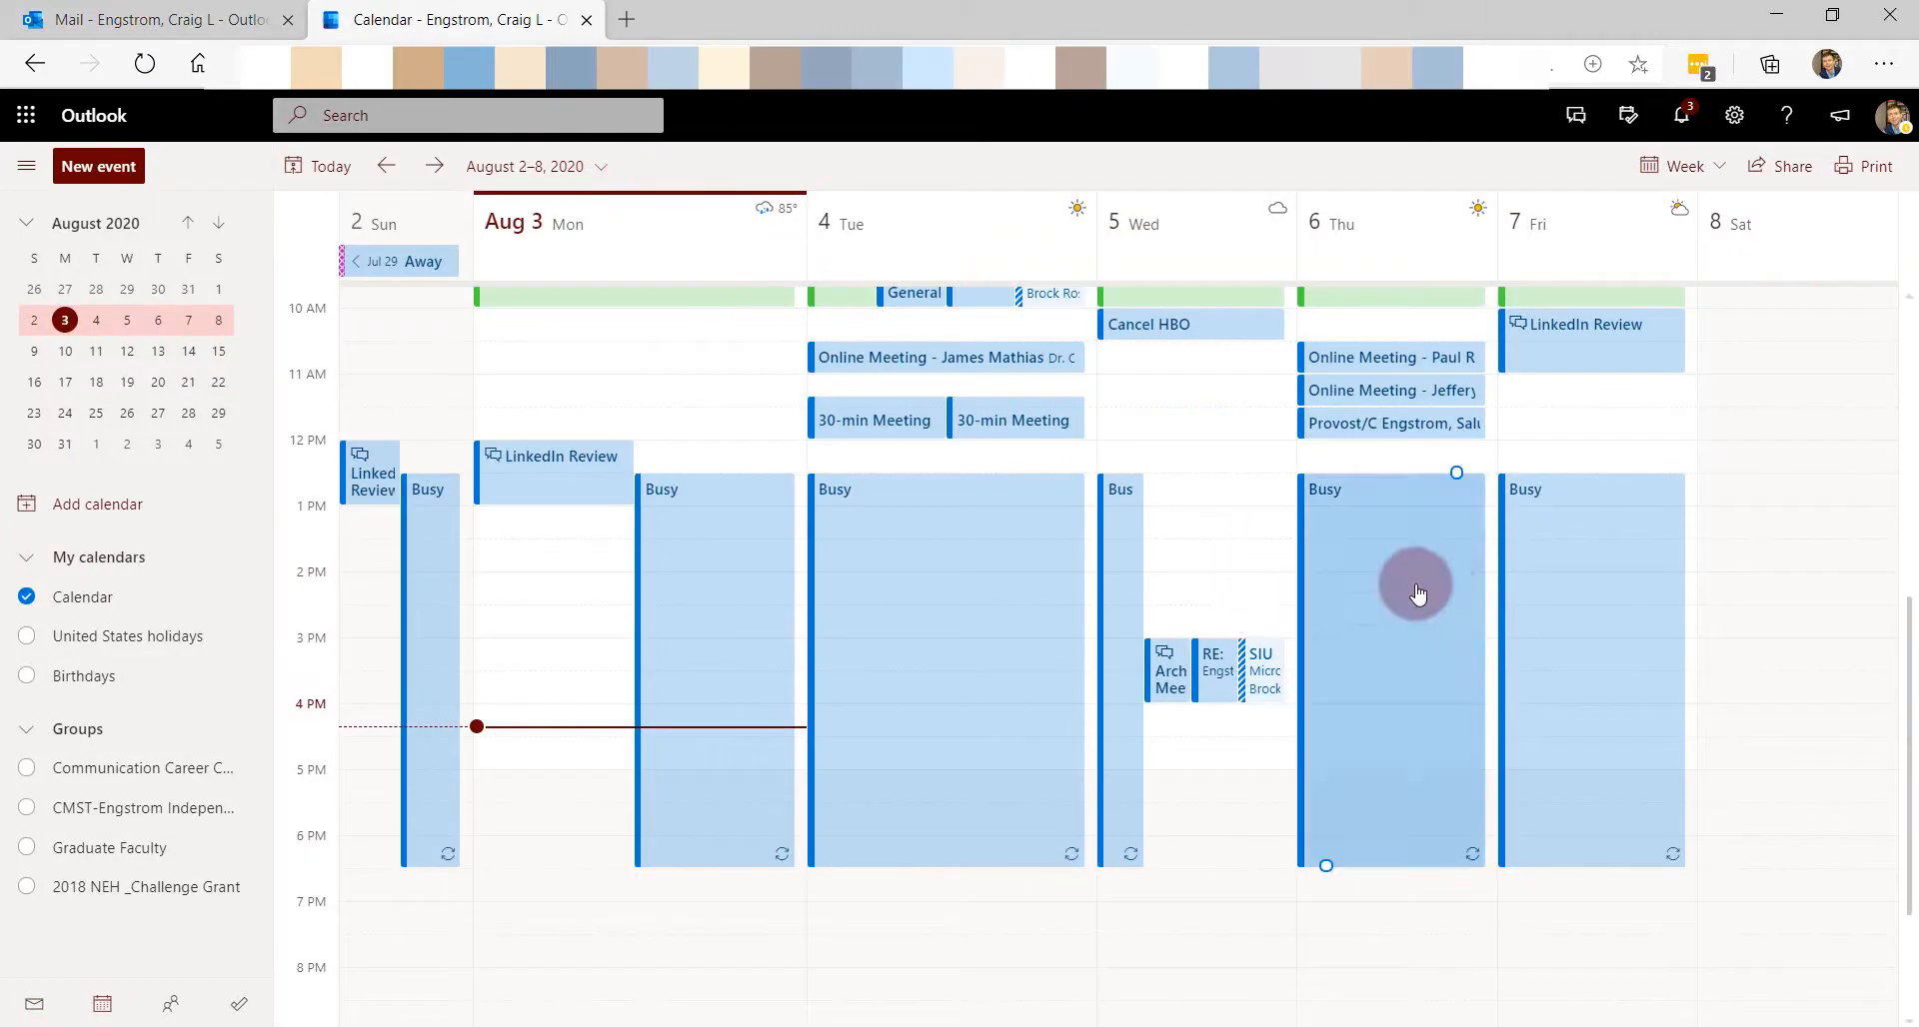
pyautogui.click(1485, 639)
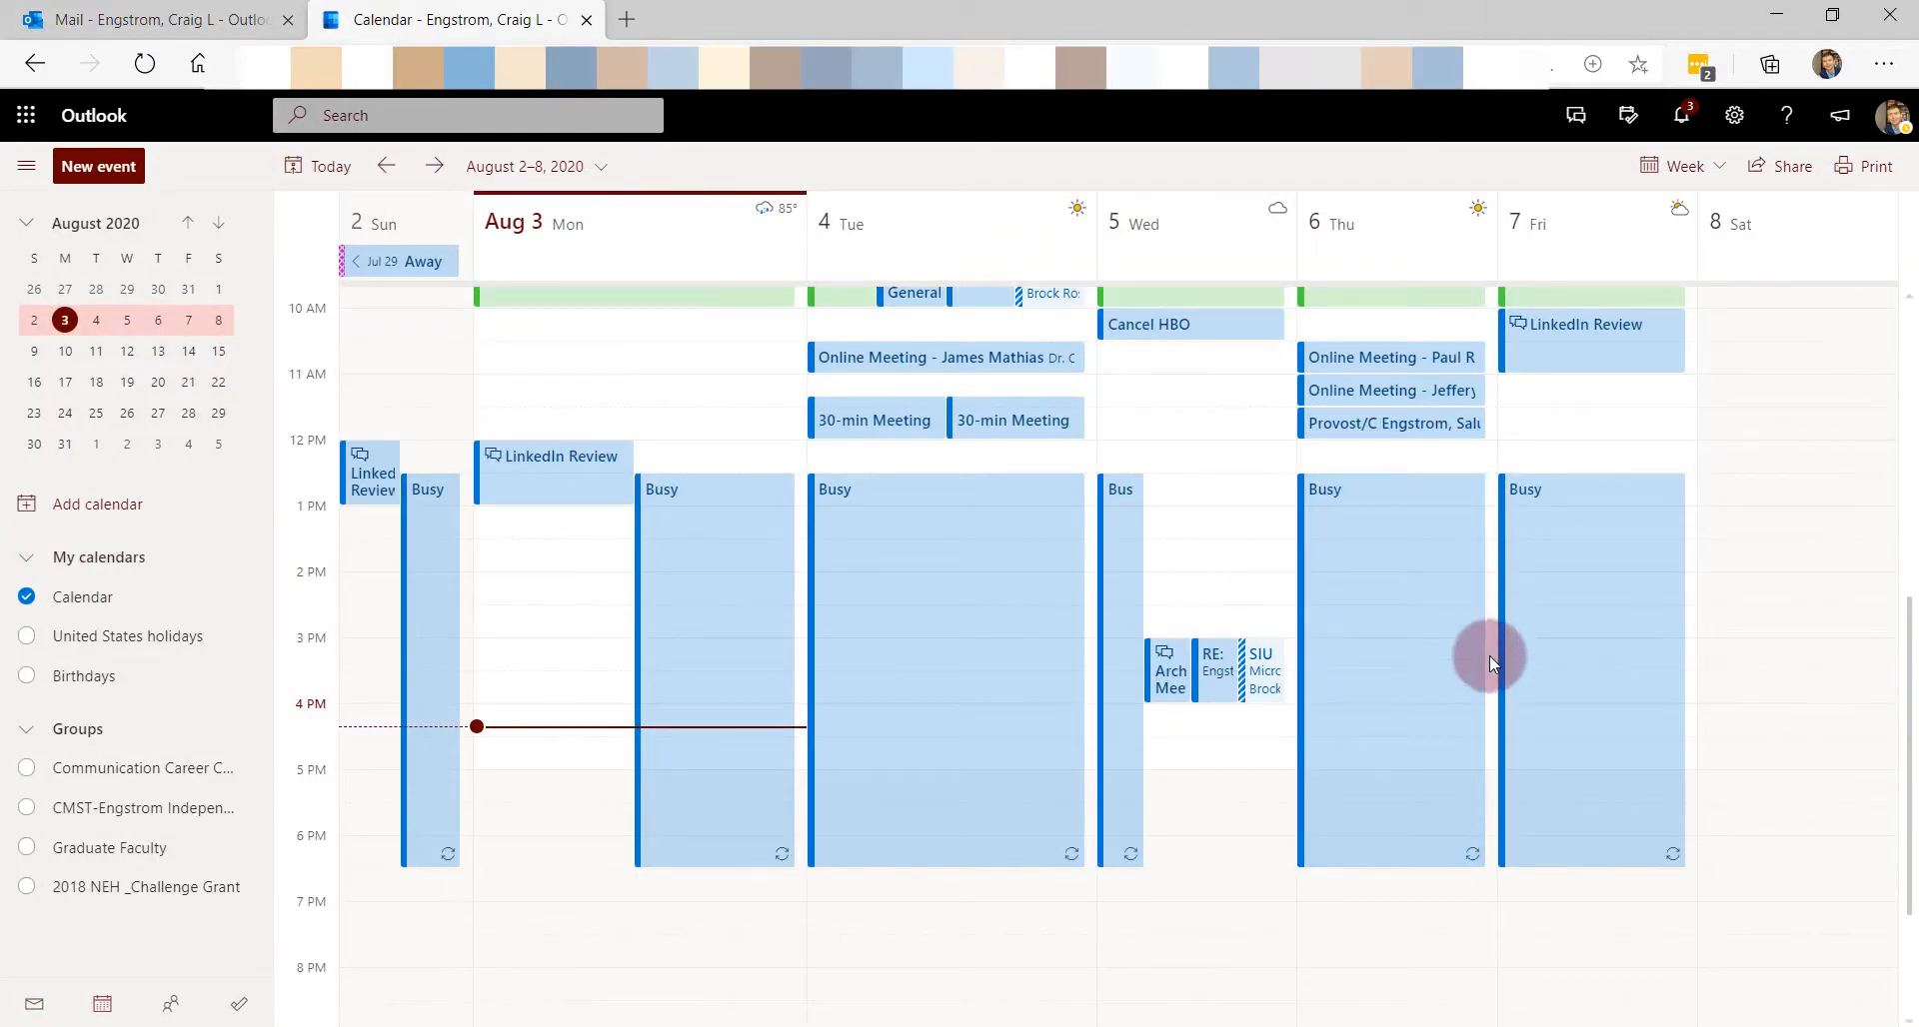
pyautogui.click(1489, 672)
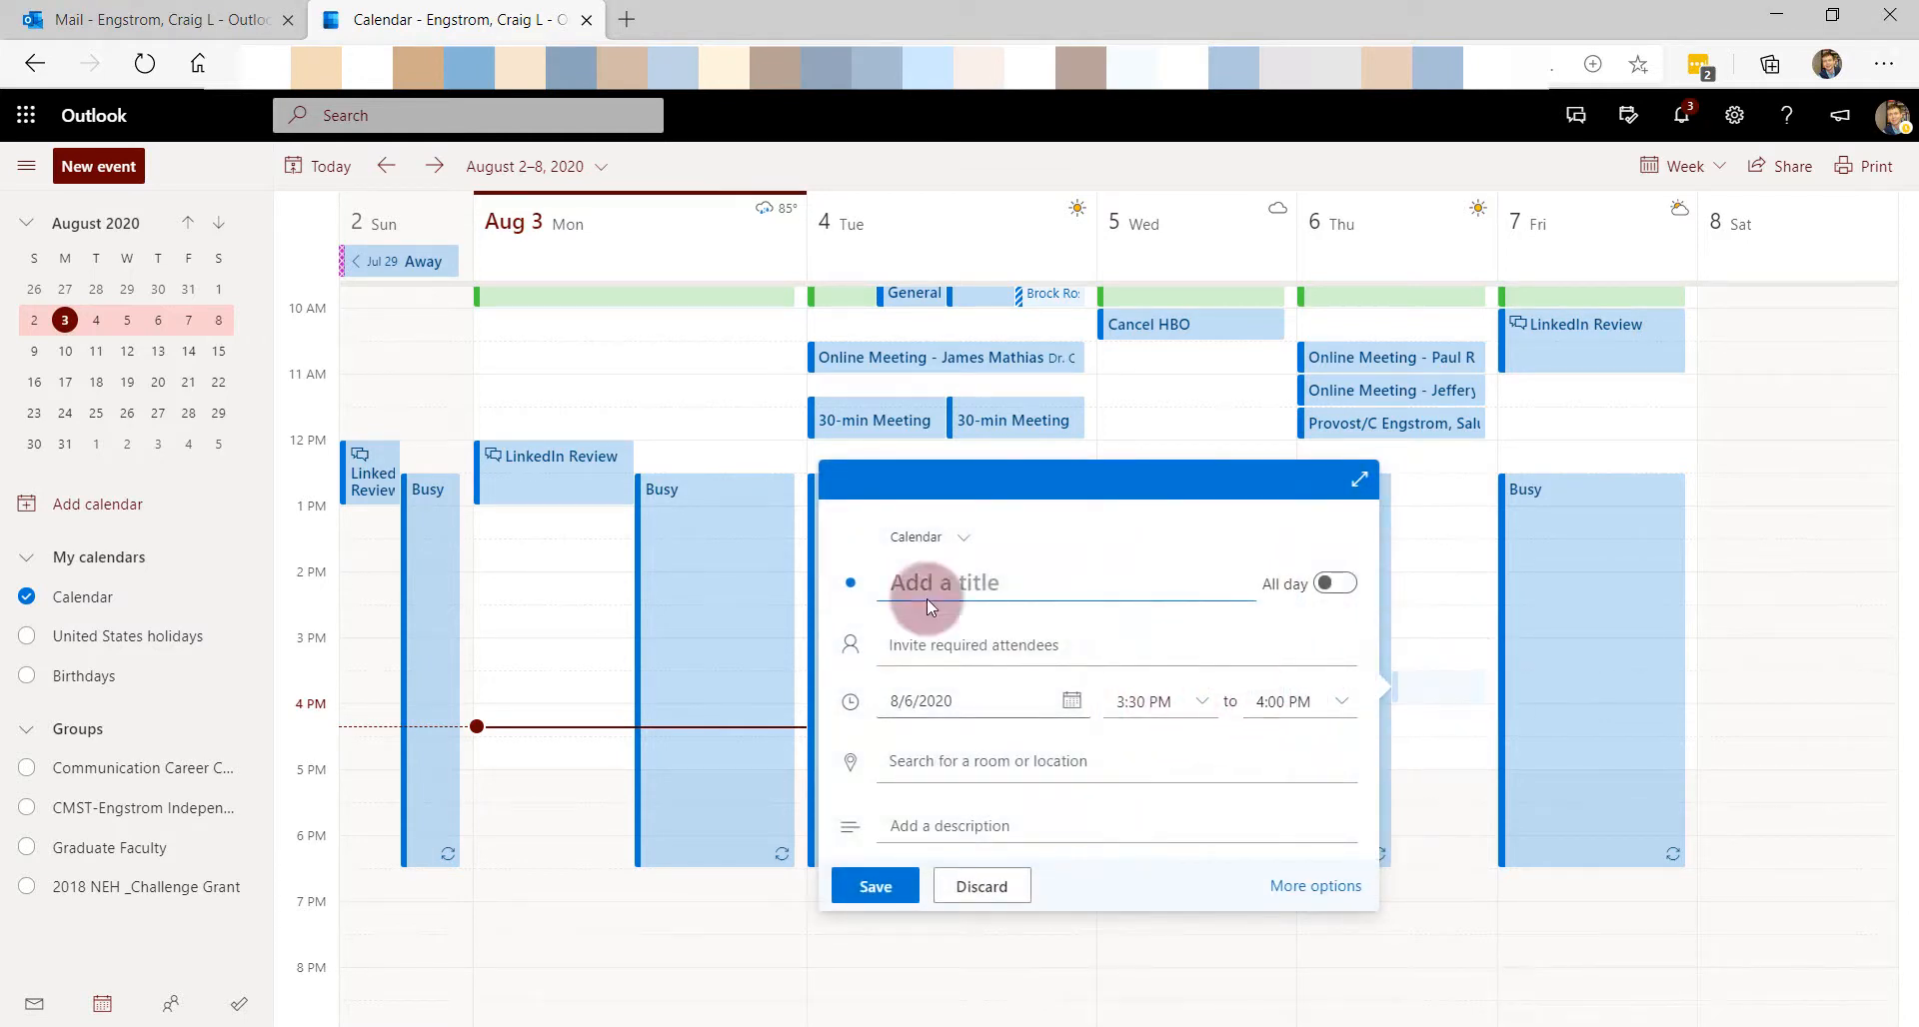
pyautogui.write('T')
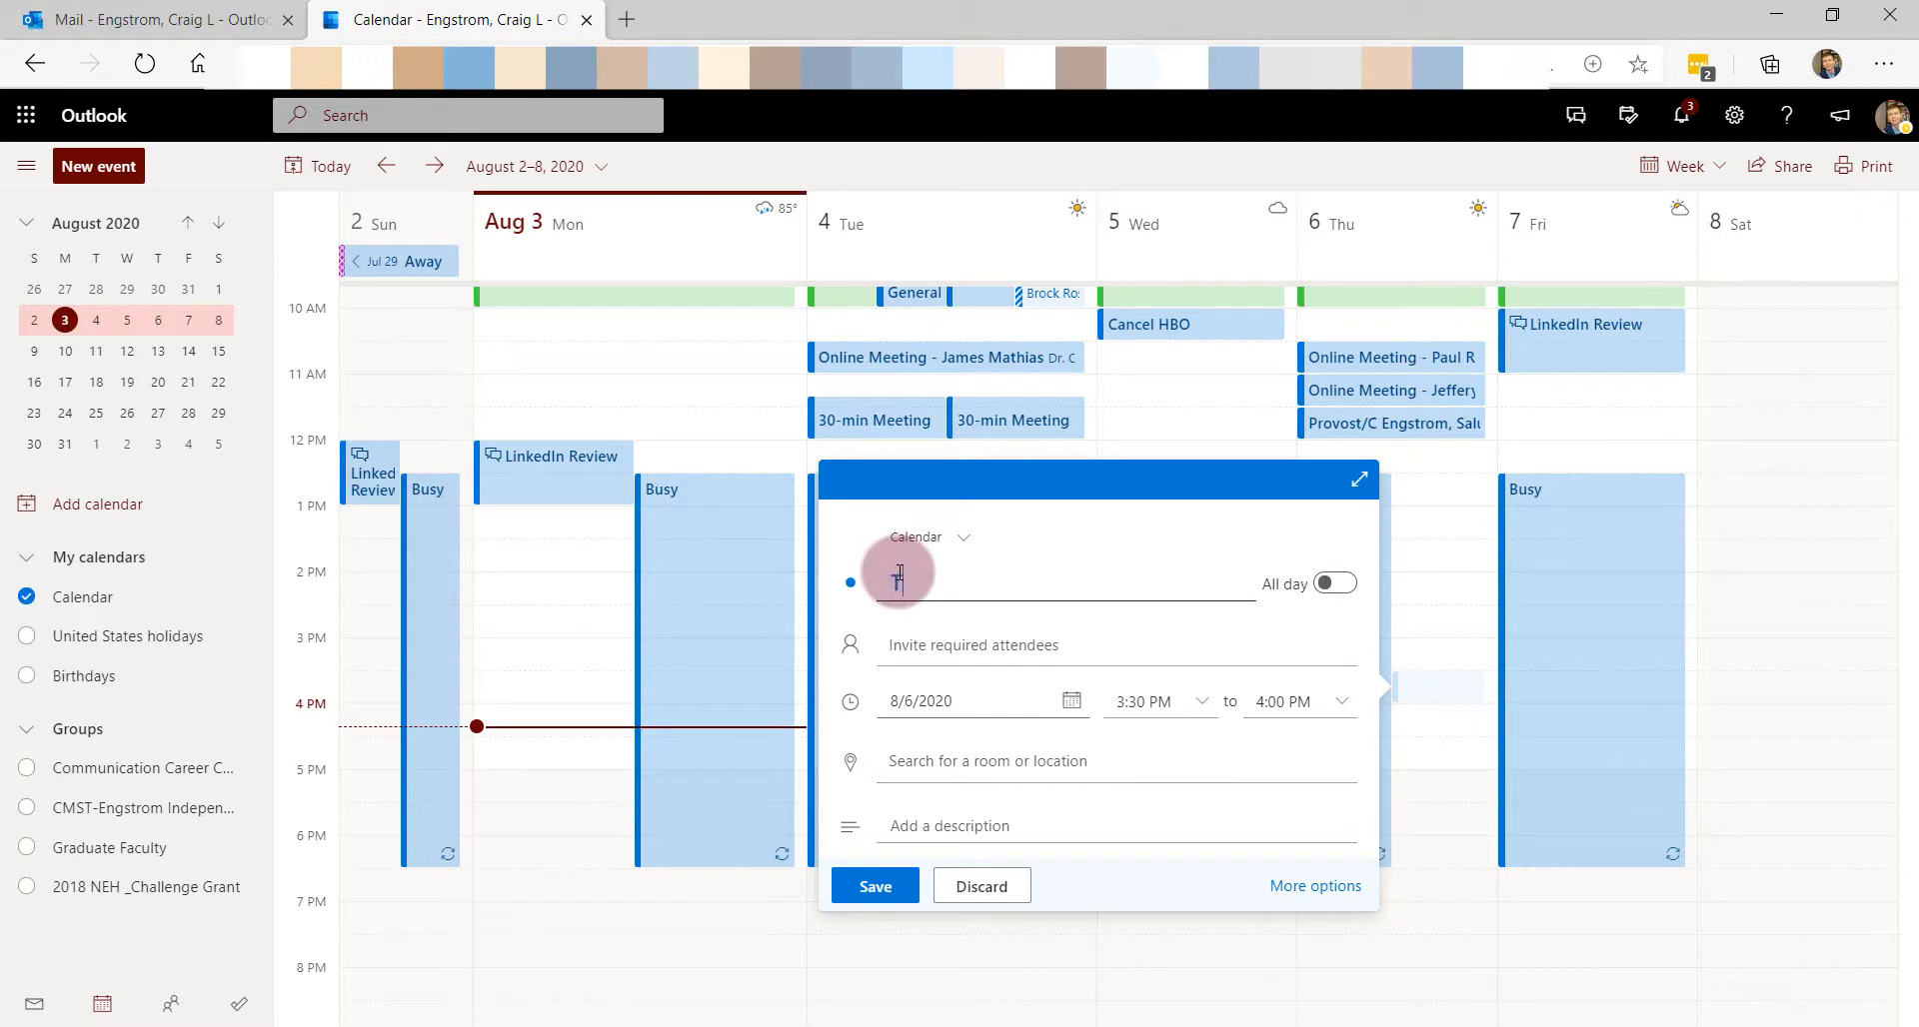
pyautogui.write('est Meeting')
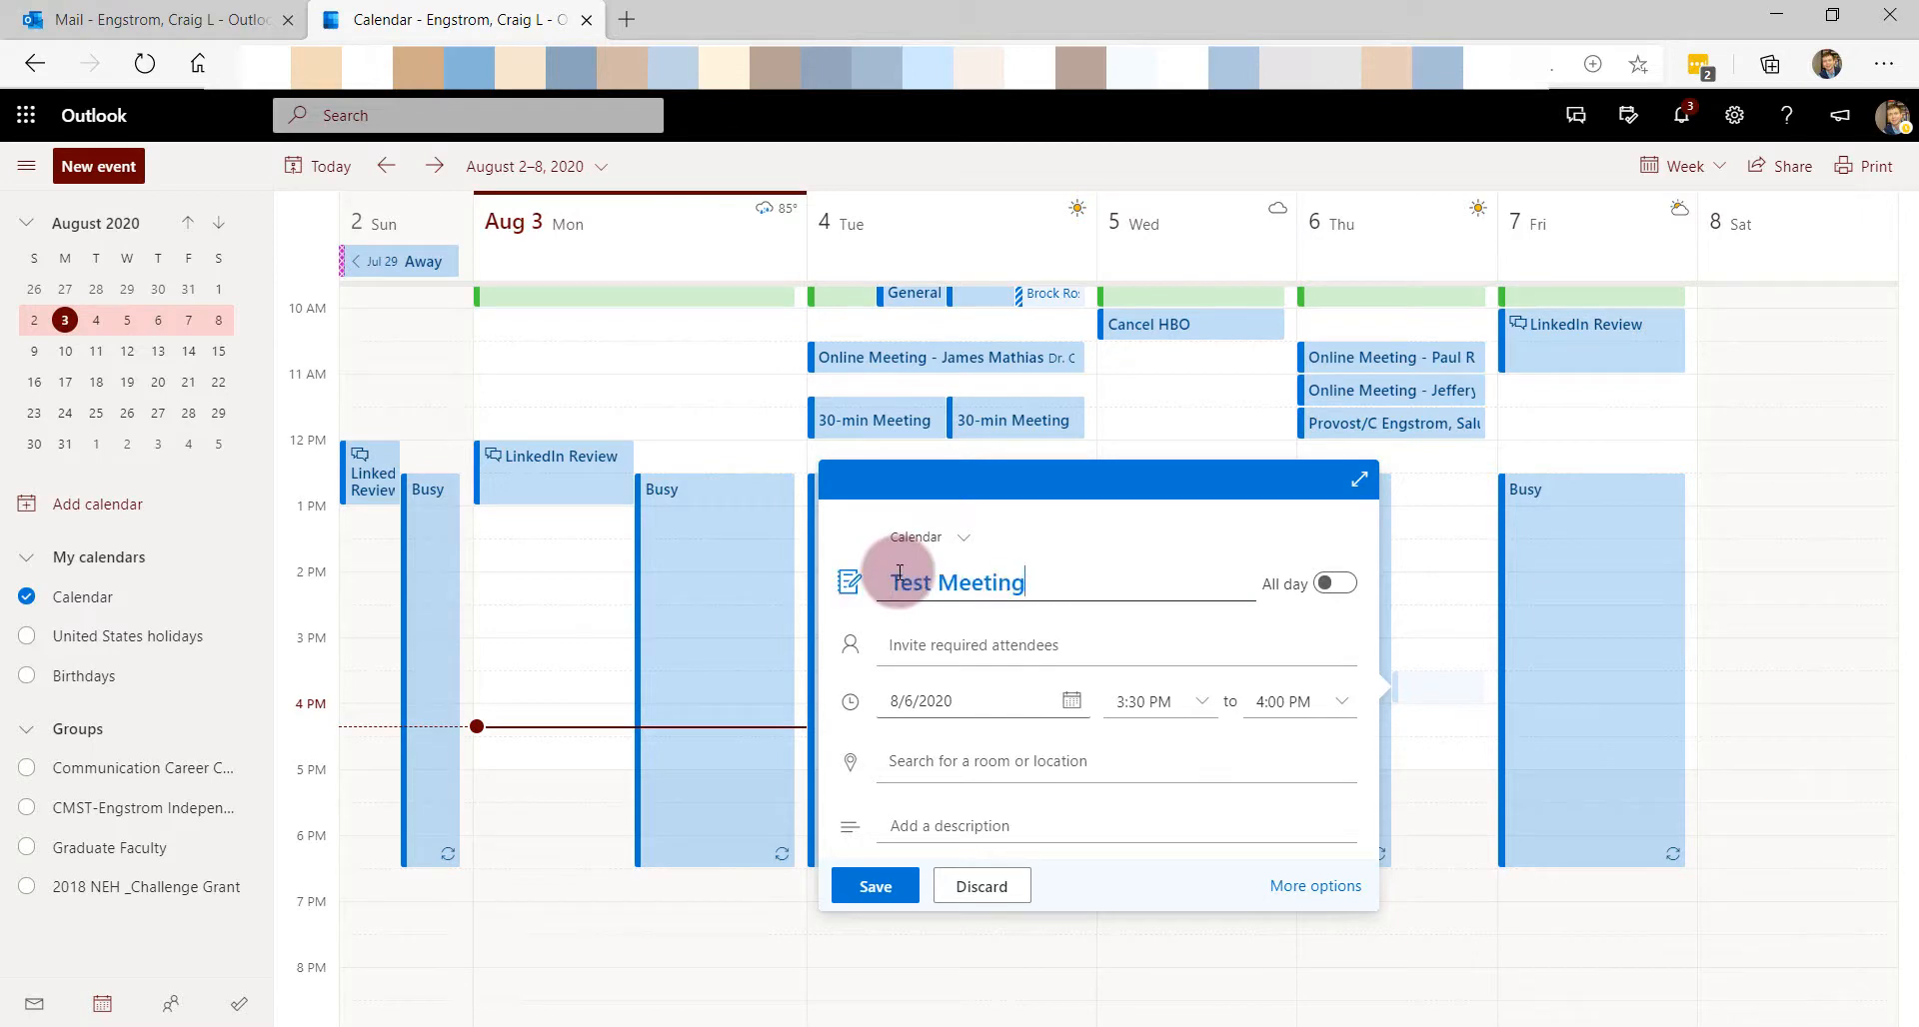
# - Invite the email's sender as the meeting's attendee
pyautogui.click(895, 650)
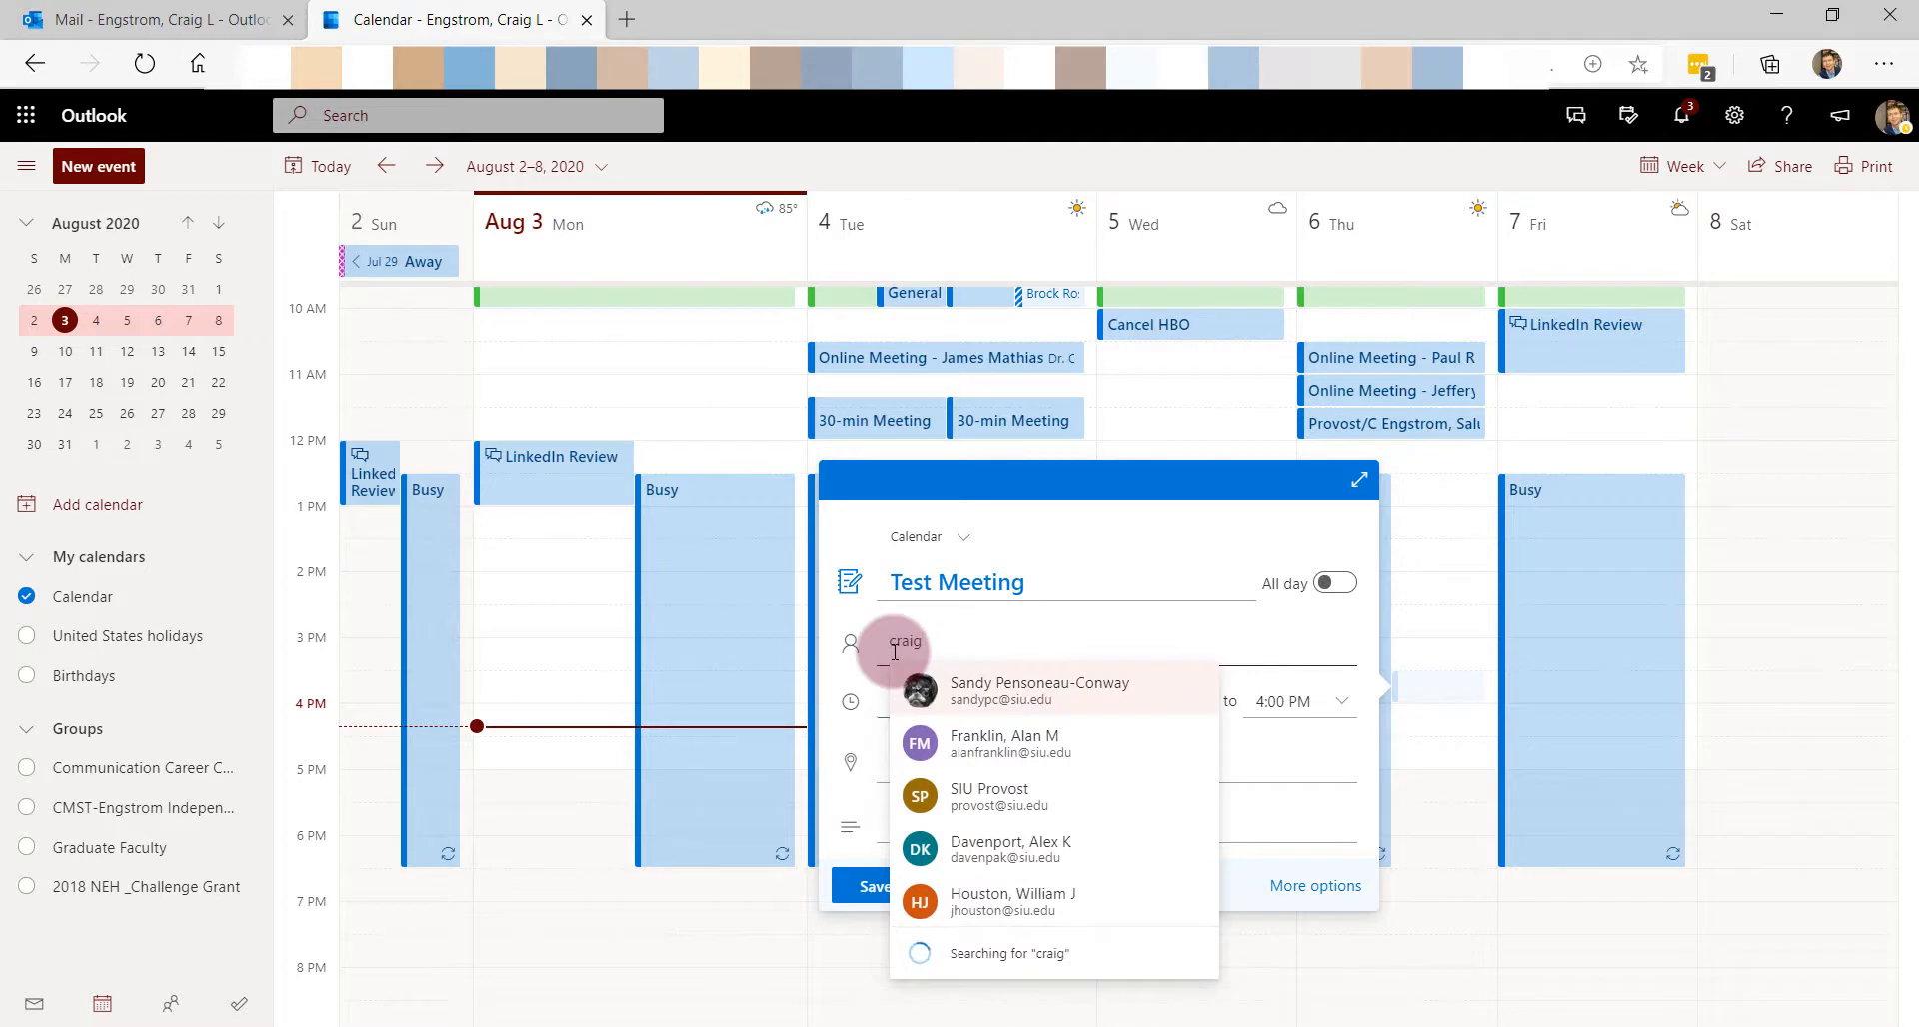
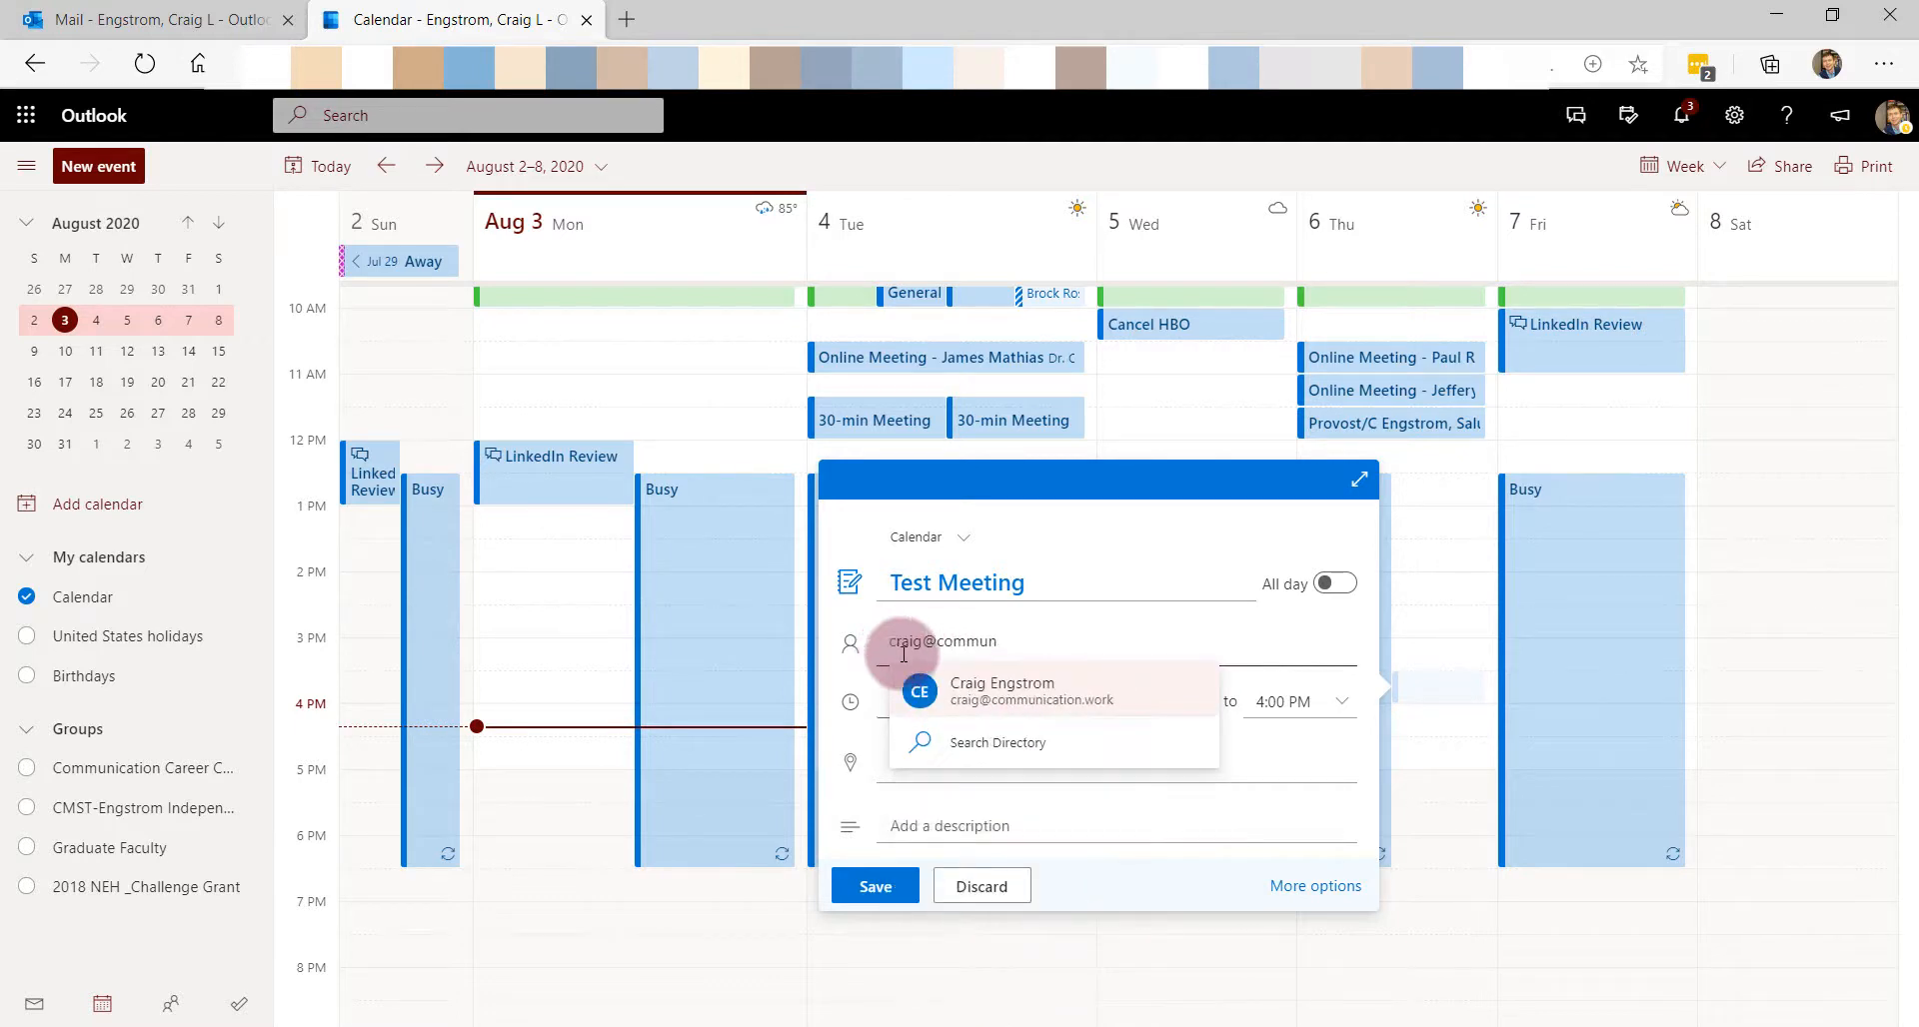
pyautogui.click(961, 691)
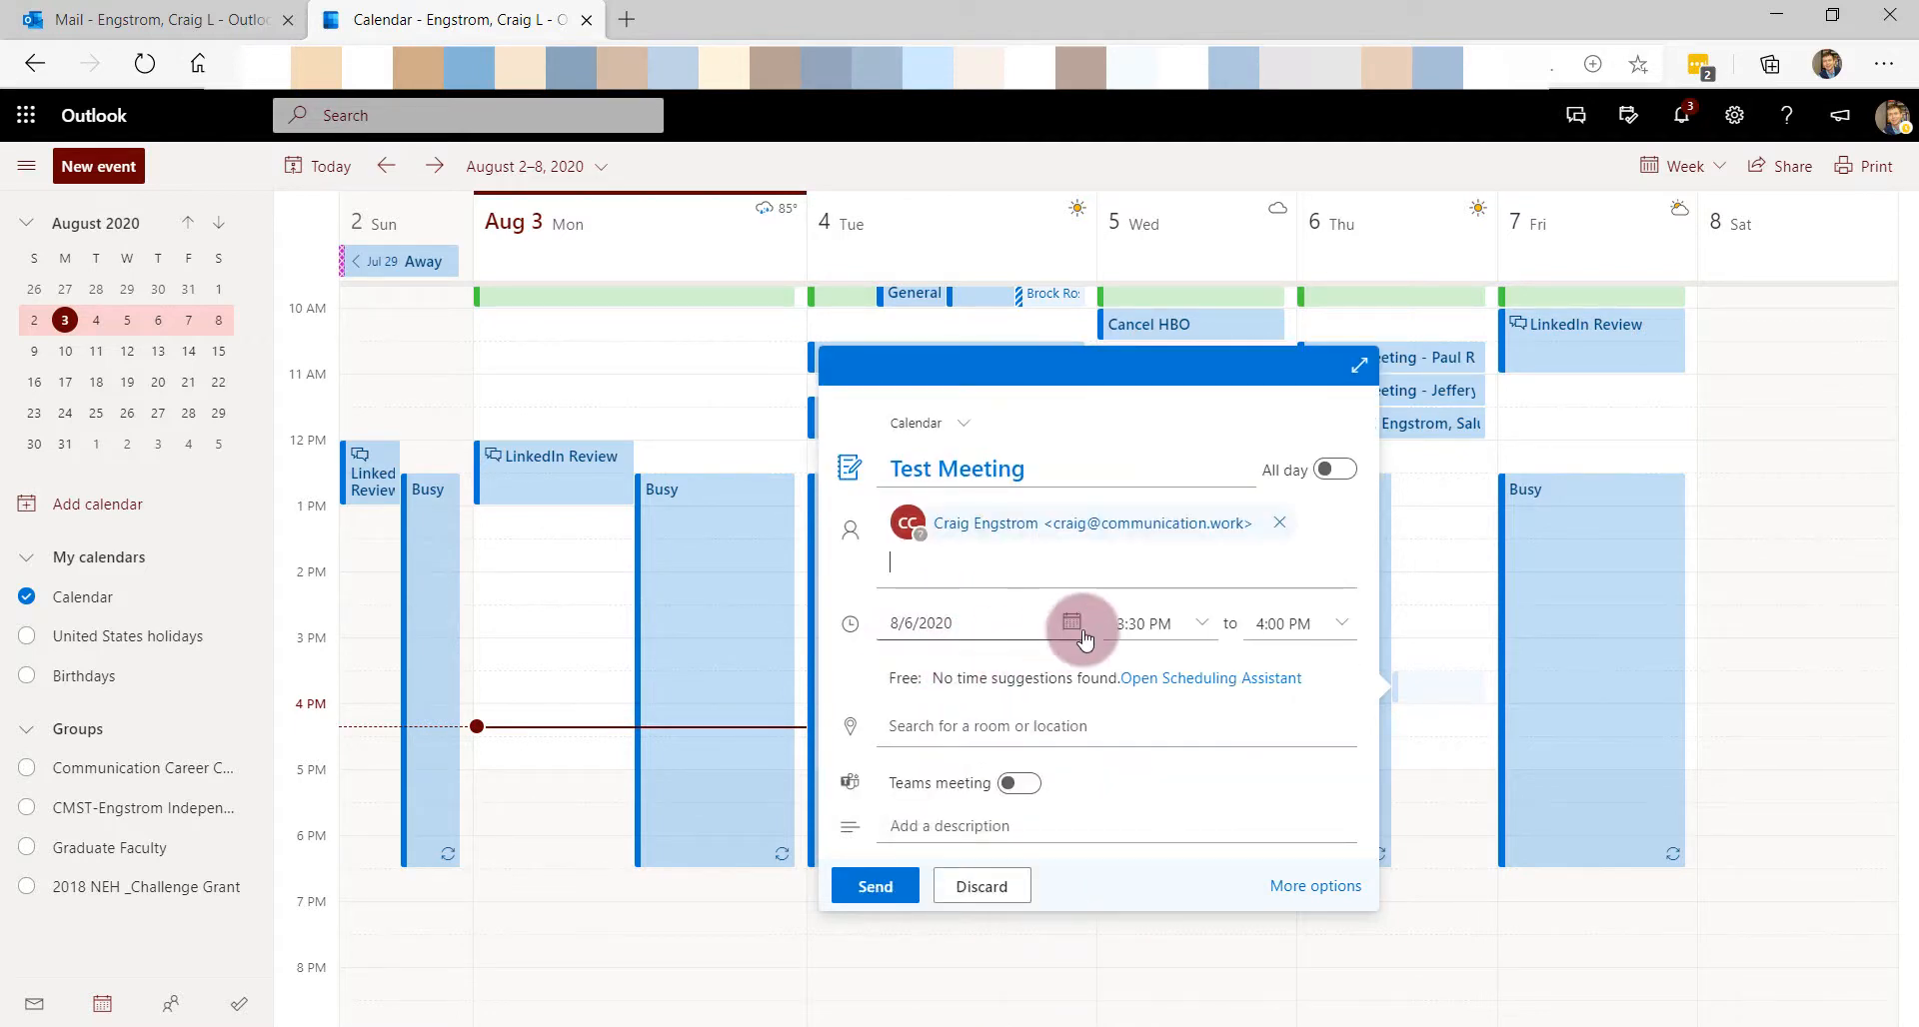
pyautogui.click(973, 728)
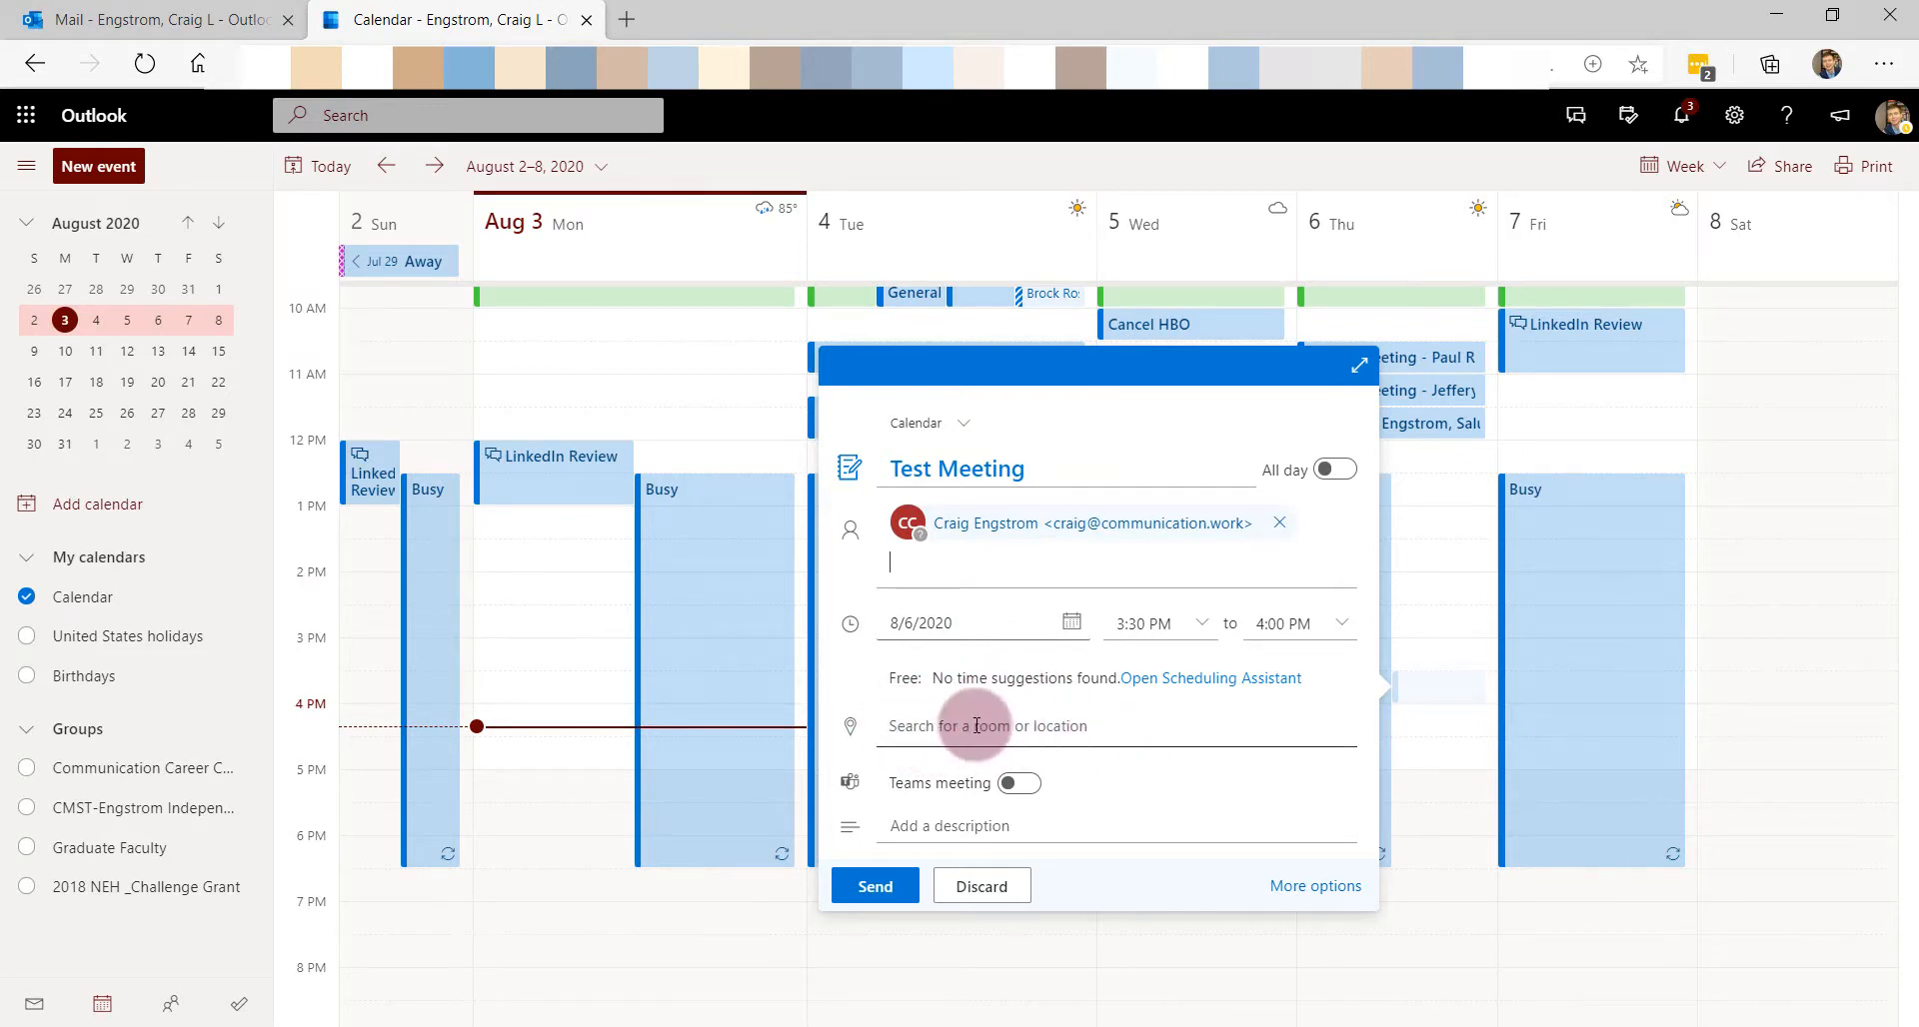
# - Turn on Teams meeting and add a greeting description signed off with 'Best,' and the sender's first name
pyautogui.click(1018, 784)
pyautogui.click(966, 829)
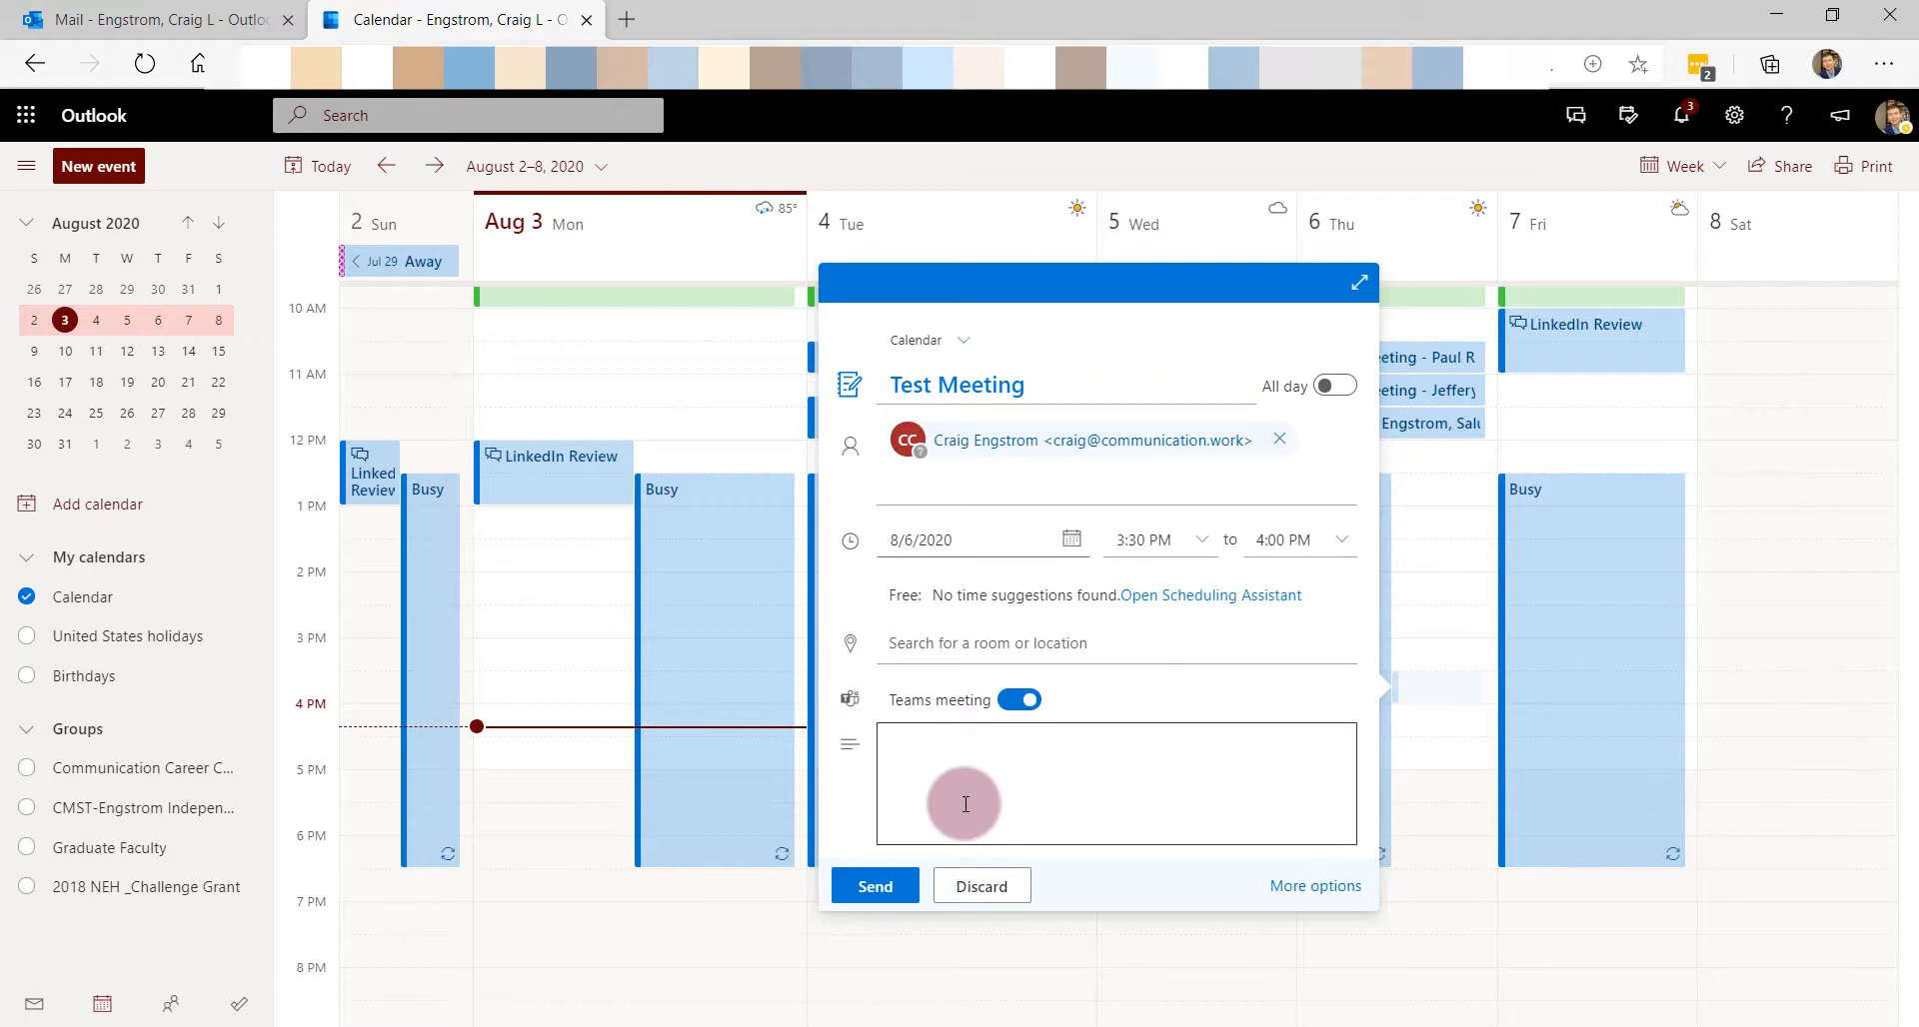
pyautogui.write('Hell')
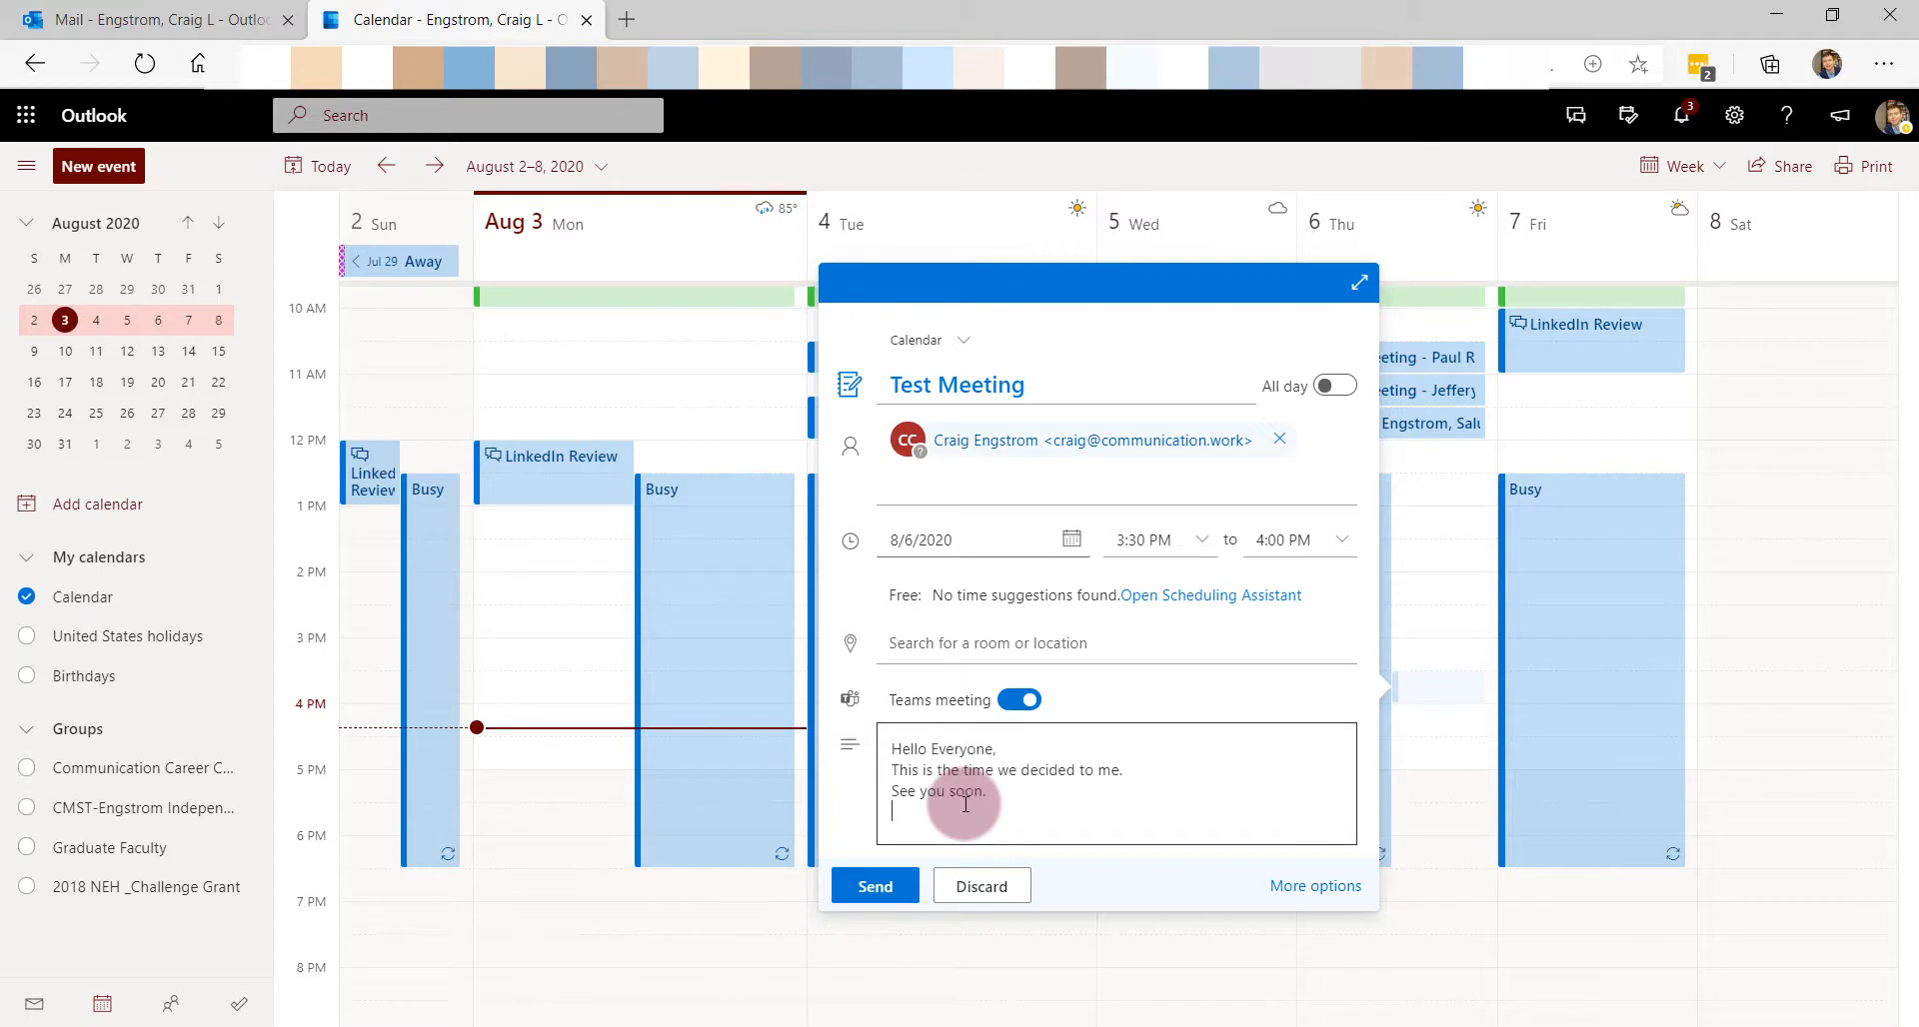
pyautogui.write('Best,')
pyautogui.press('Return')
pyautogui.write('Craig')
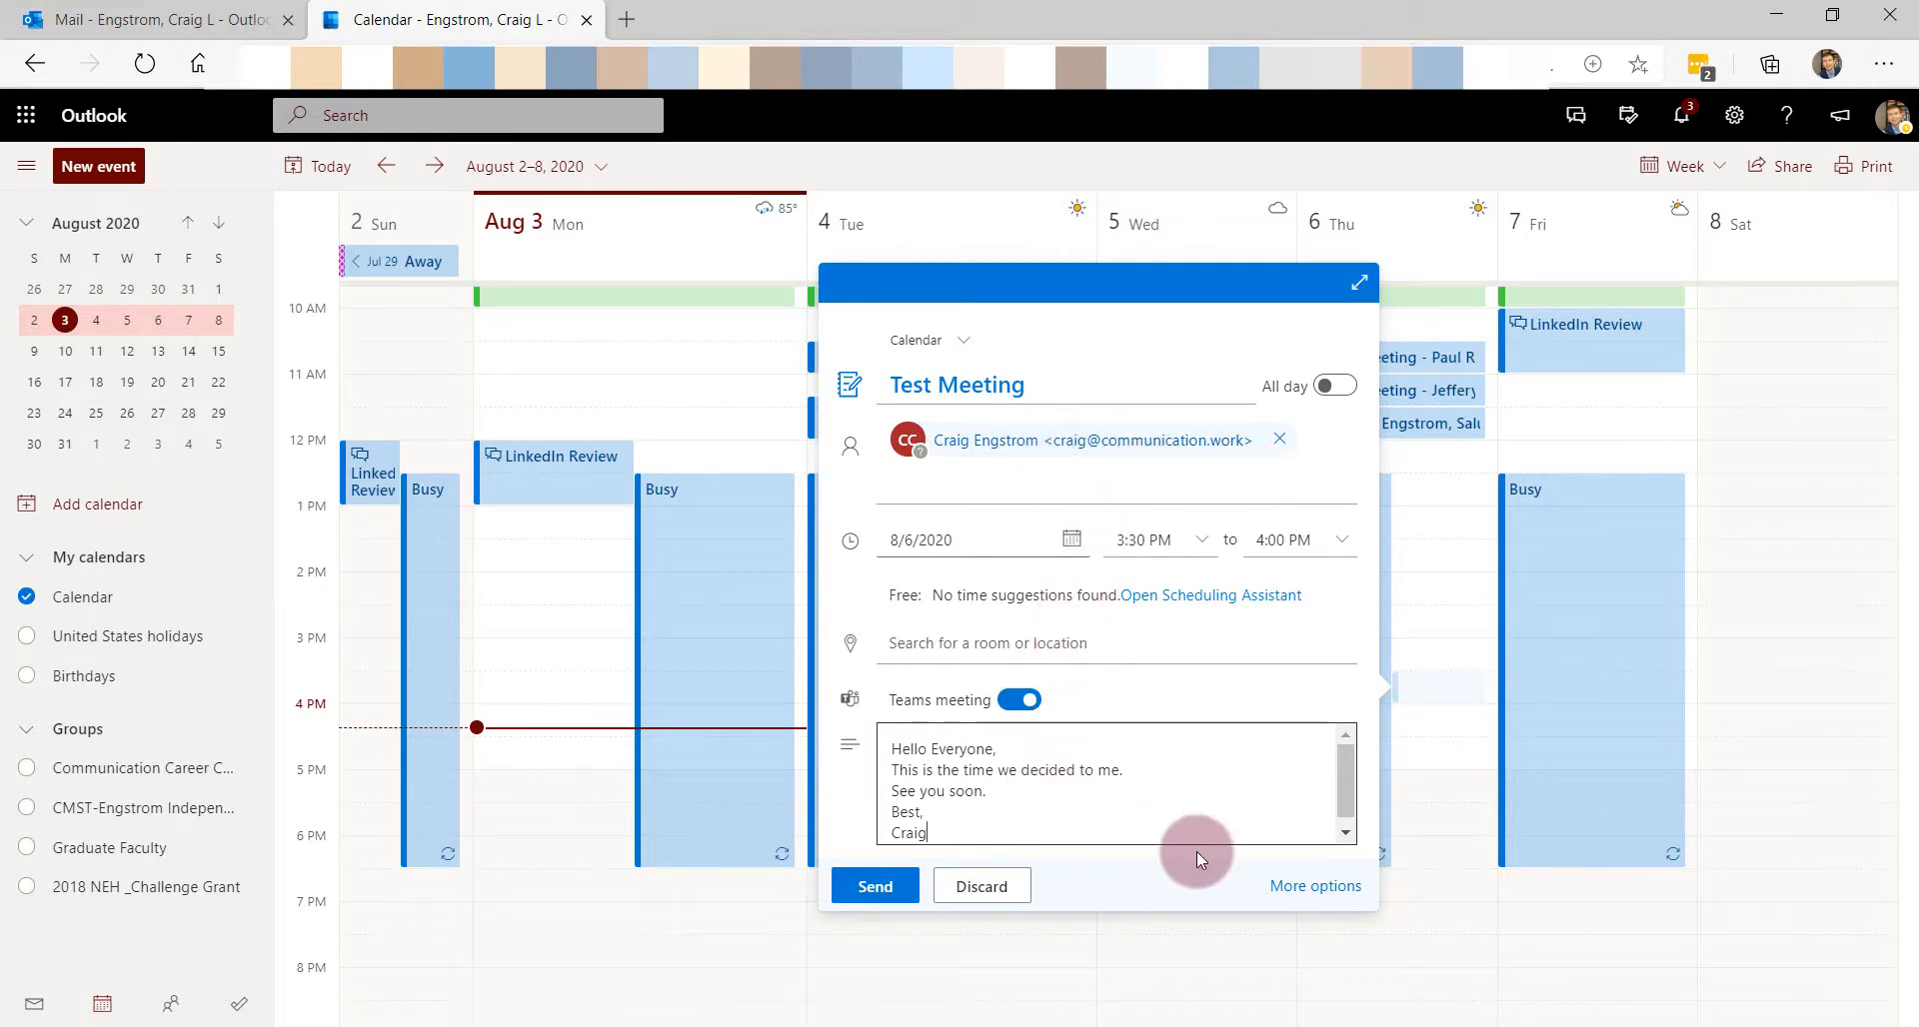
# - Keep the 15-minute reminder, send the Test Meeting invitation, and switch to desktop Outlook
pyautogui.click(1303, 887)
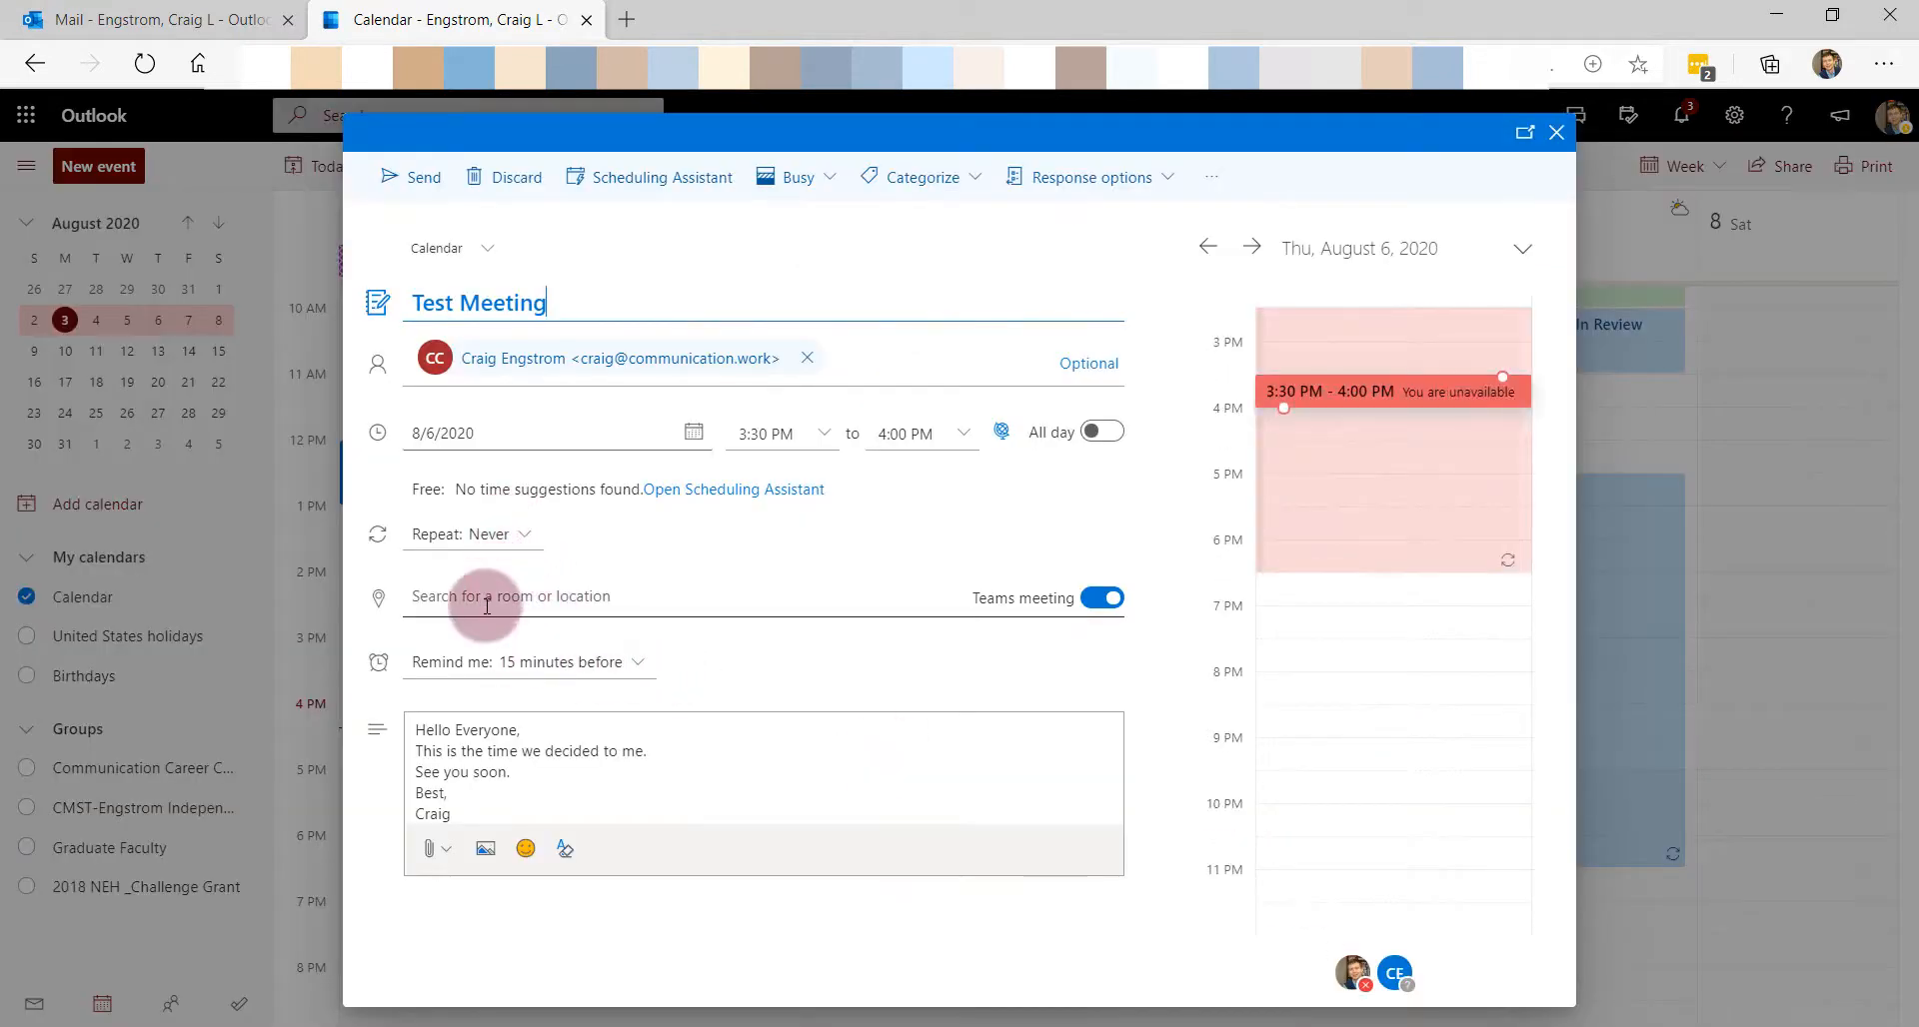
pyautogui.click(514, 660)
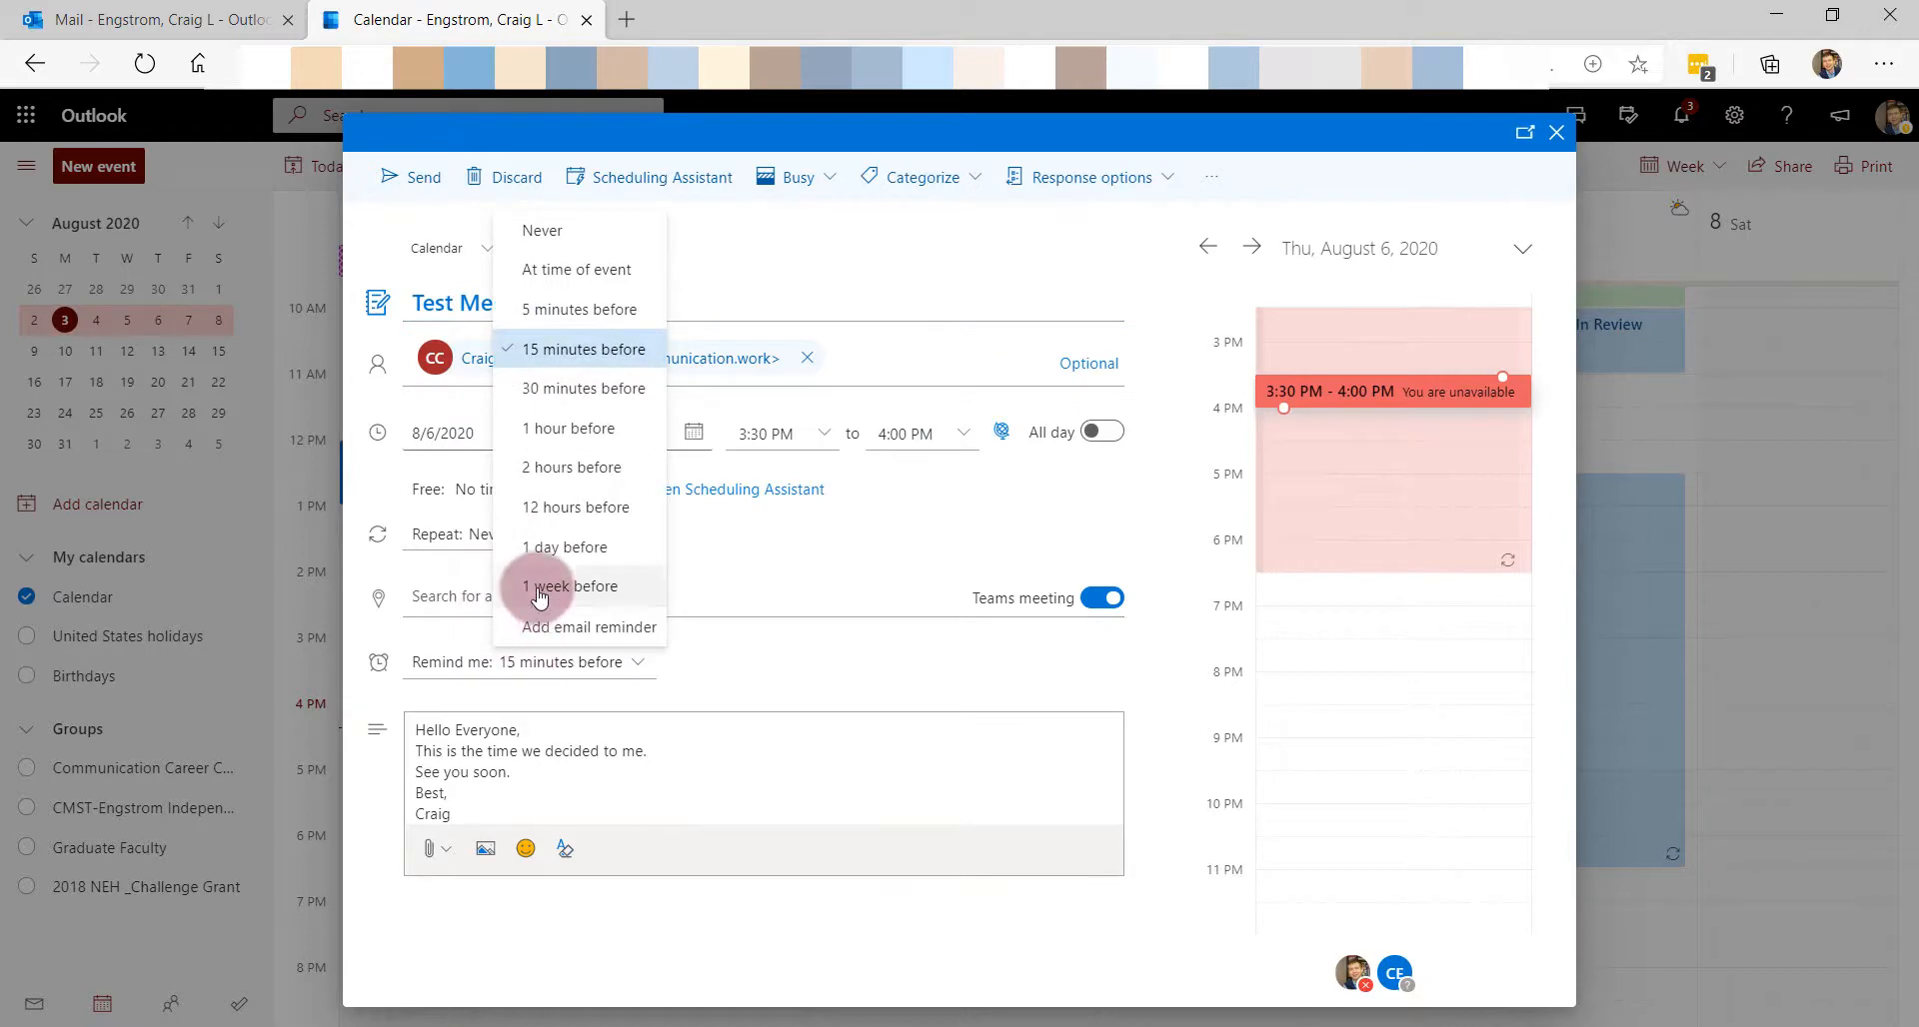
pyautogui.click(926, 676)
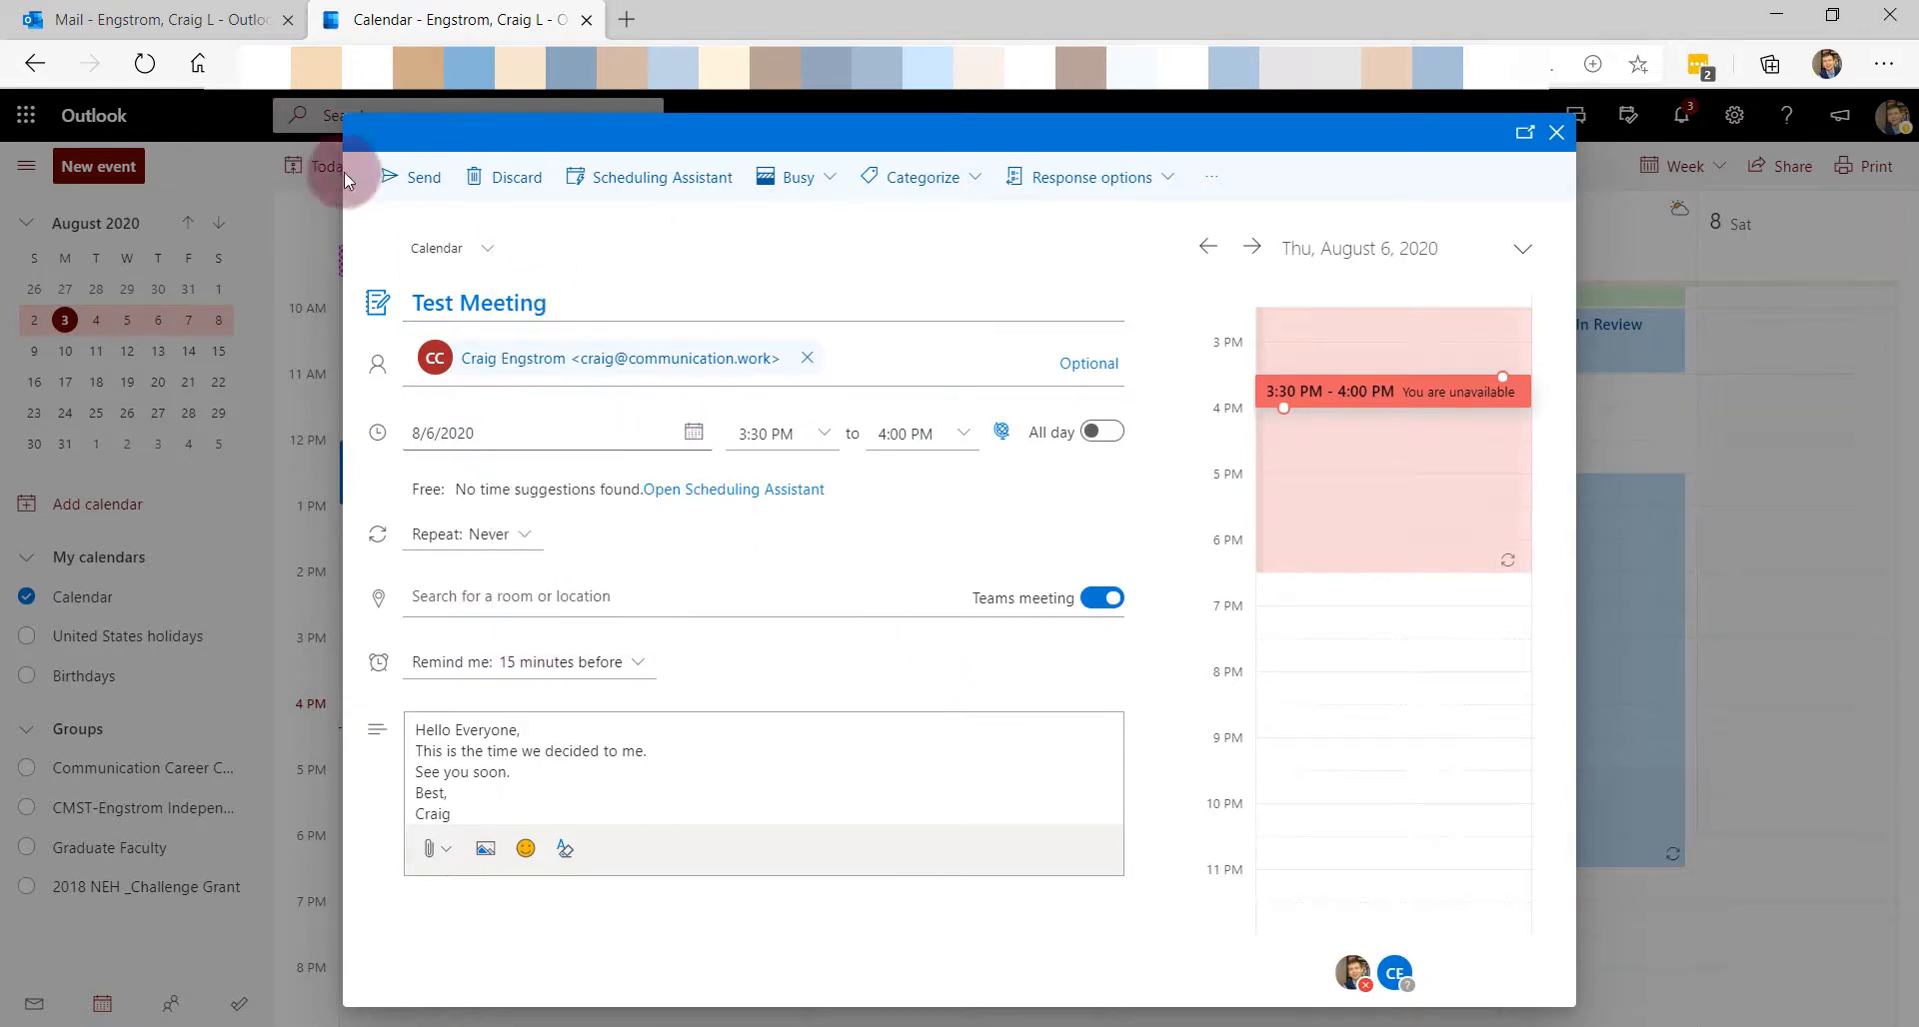
pyautogui.click(393, 185)
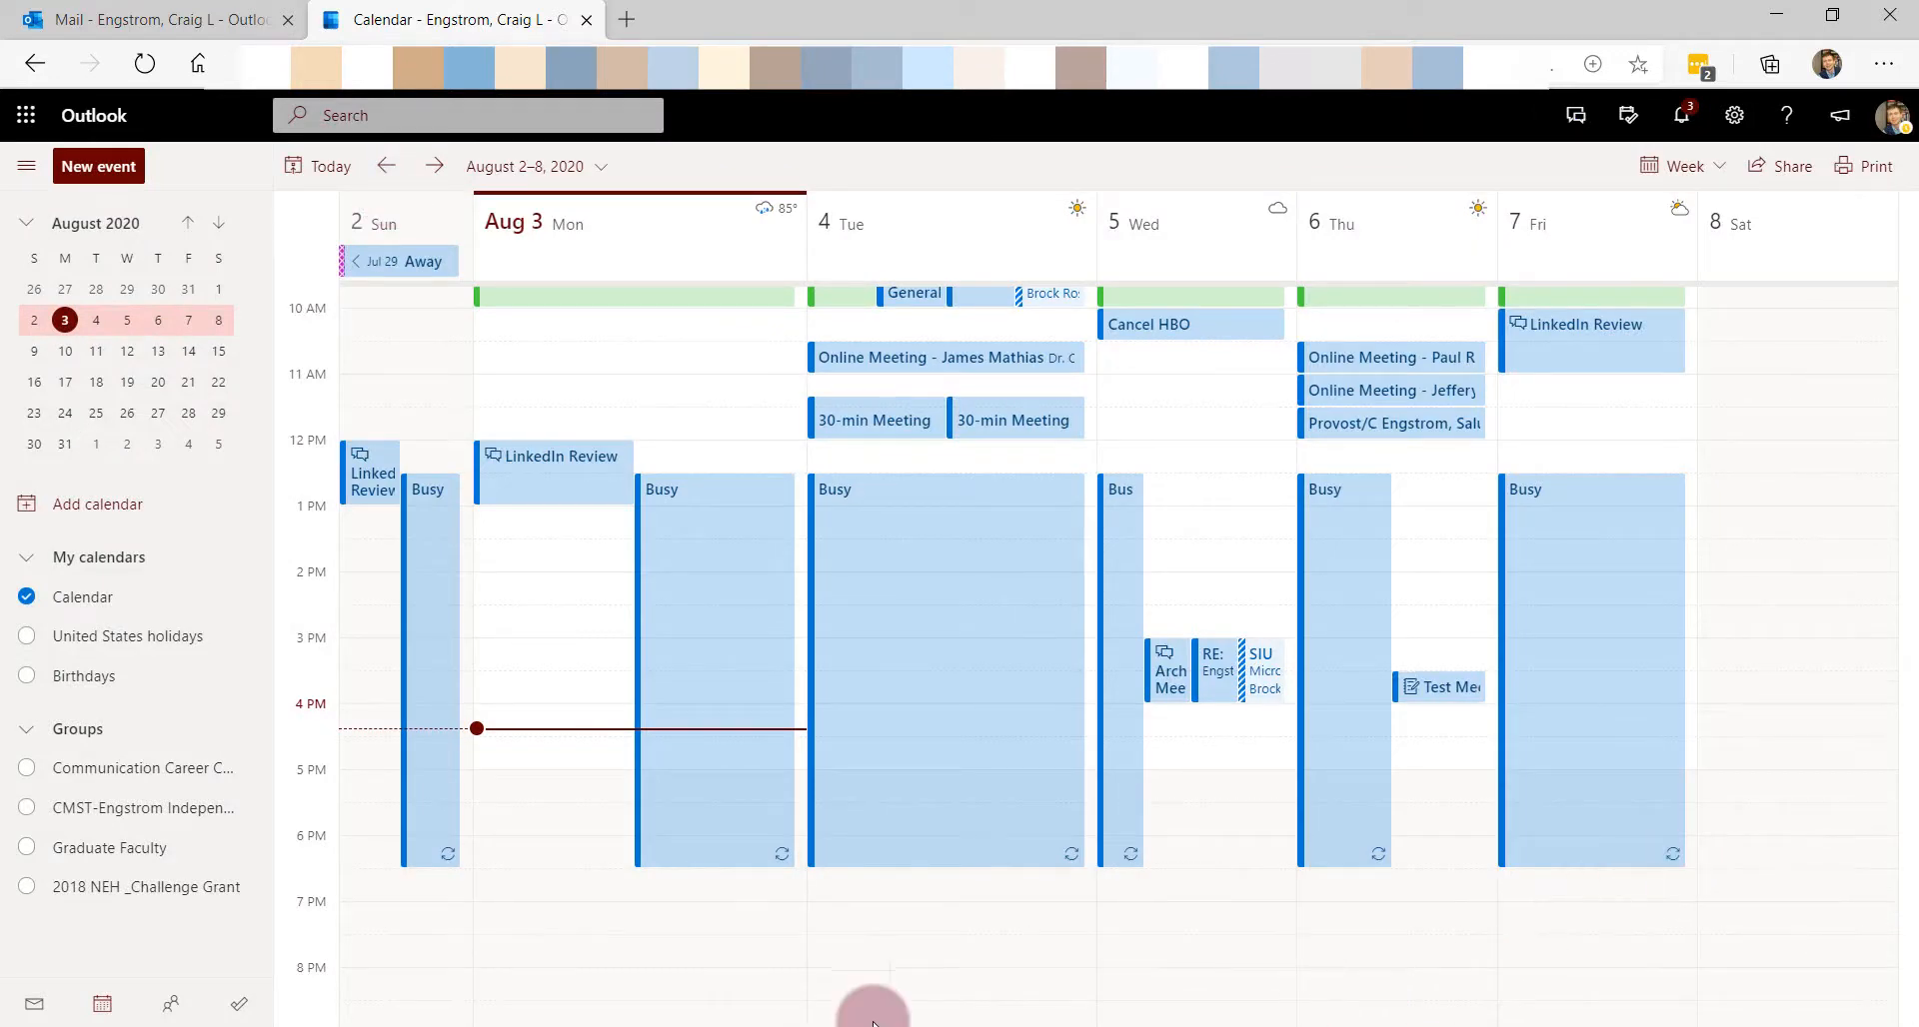
pyautogui.click(778, 1026)
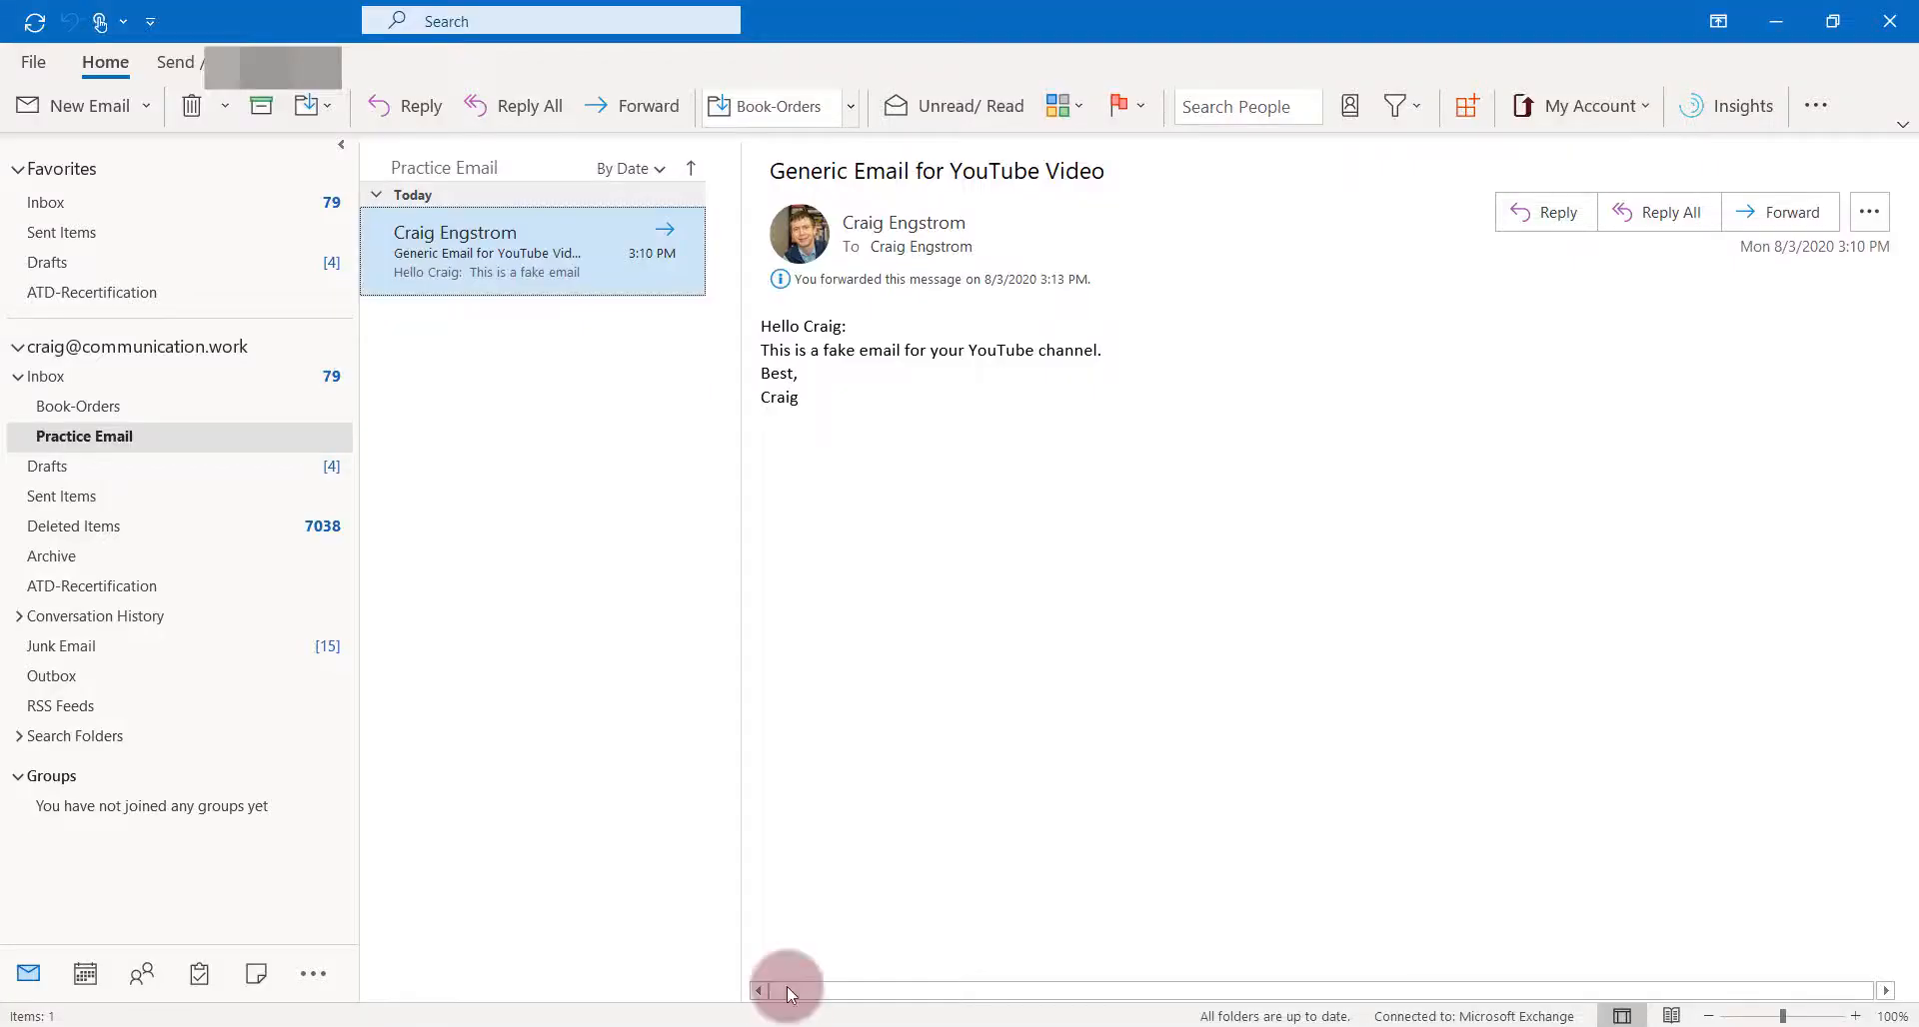
# - Accept the Test Meeting invitation from the Inbox and send the response now
pyautogui.click(105, 195)
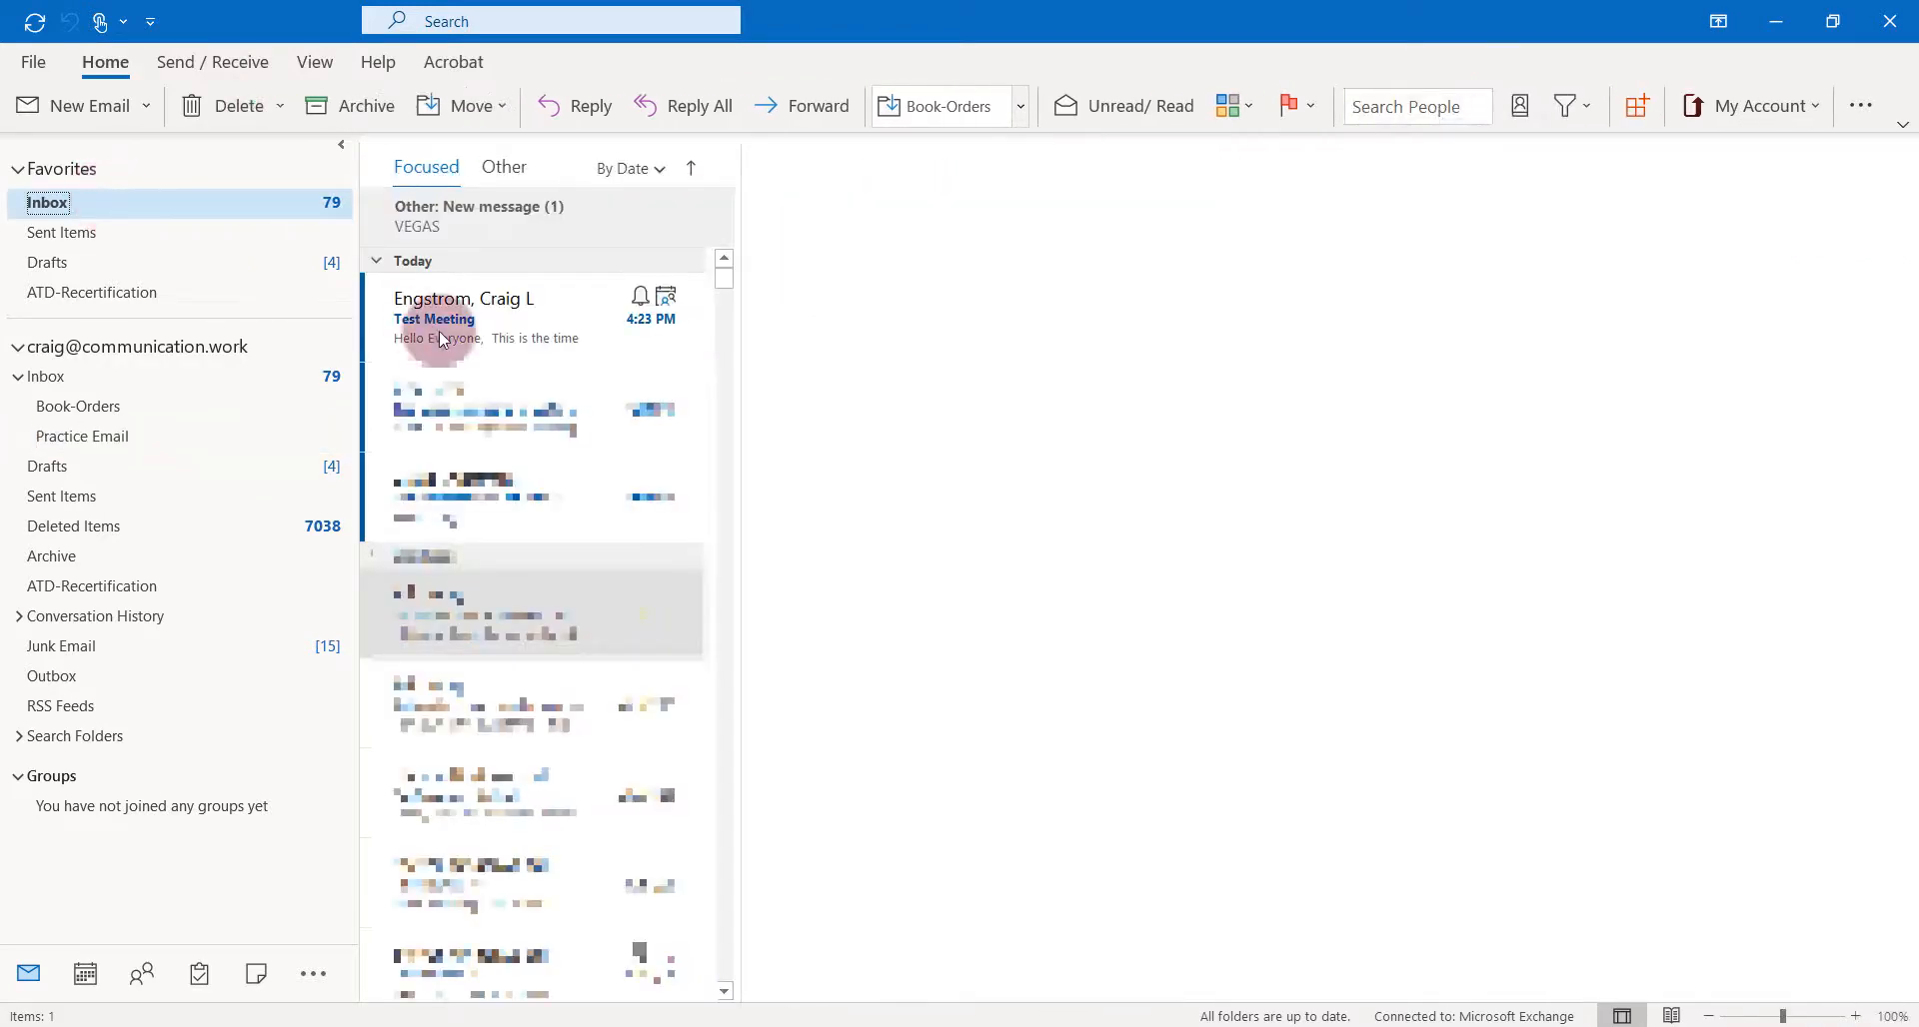
pyautogui.click(511, 335)
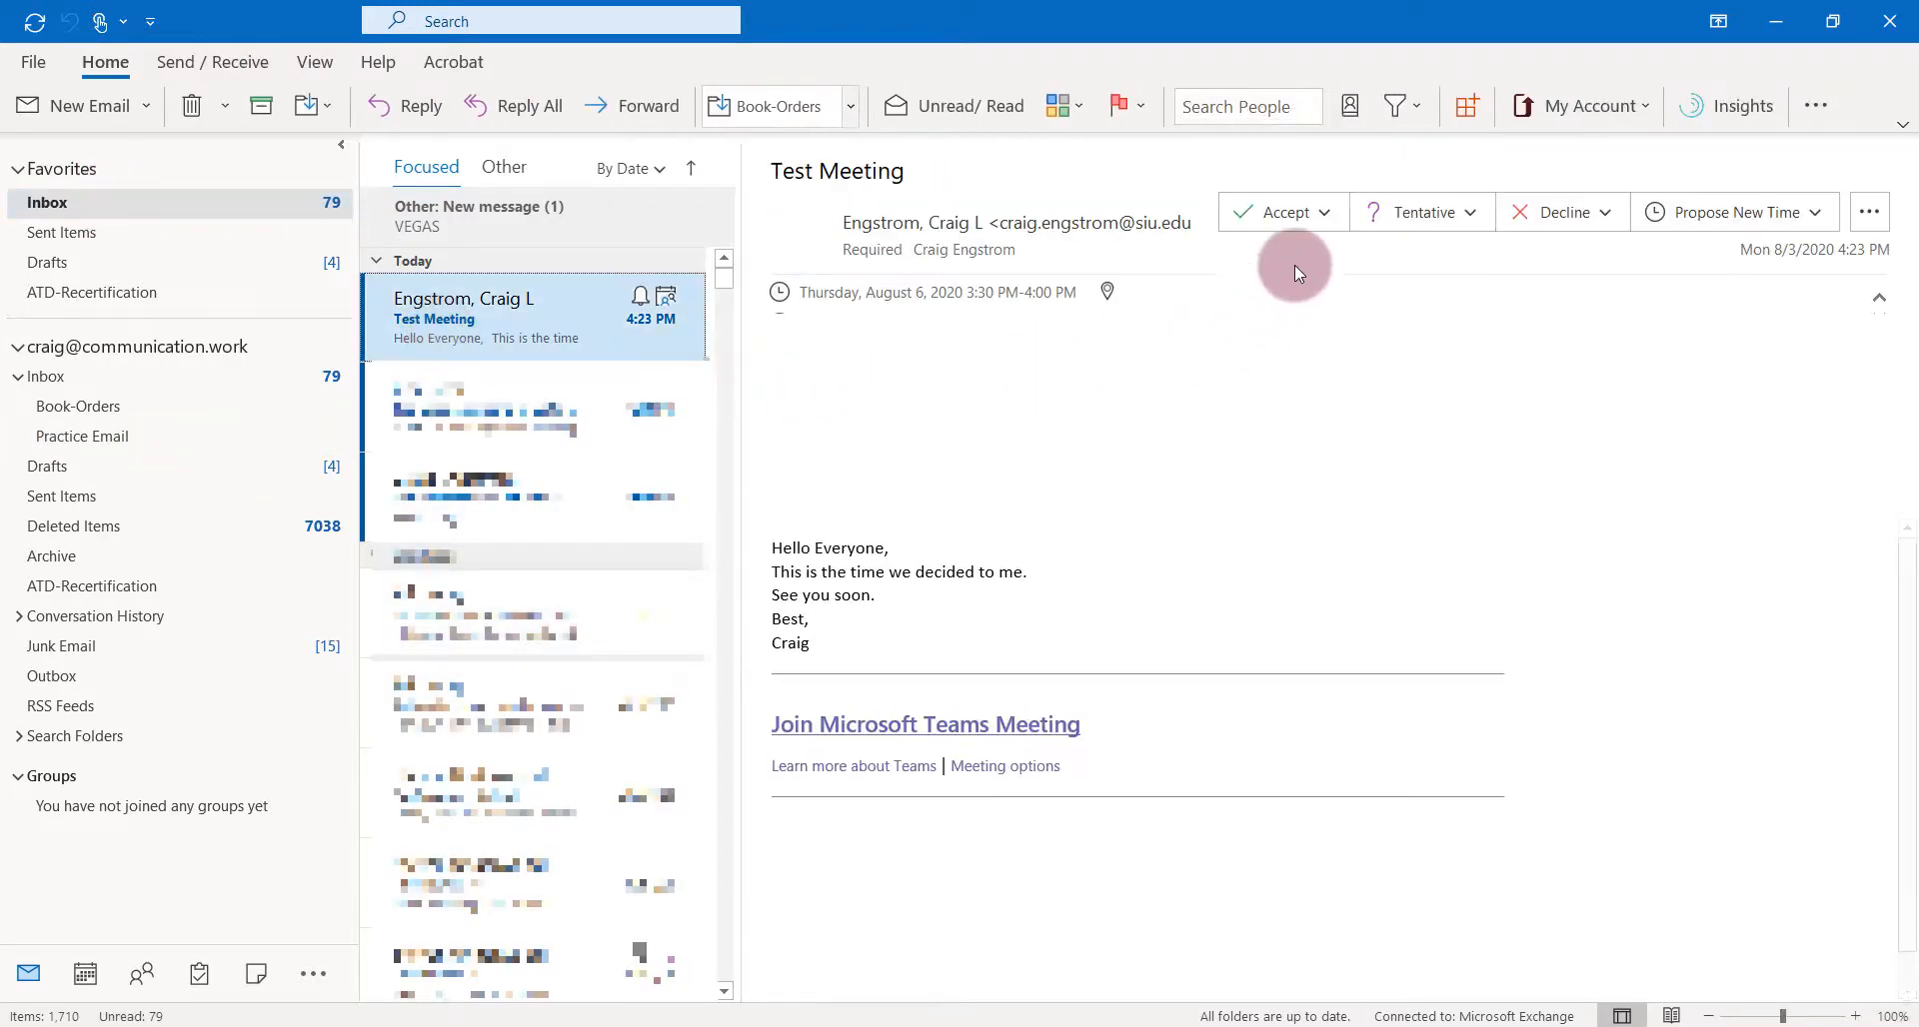
pyautogui.click(1287, 213)
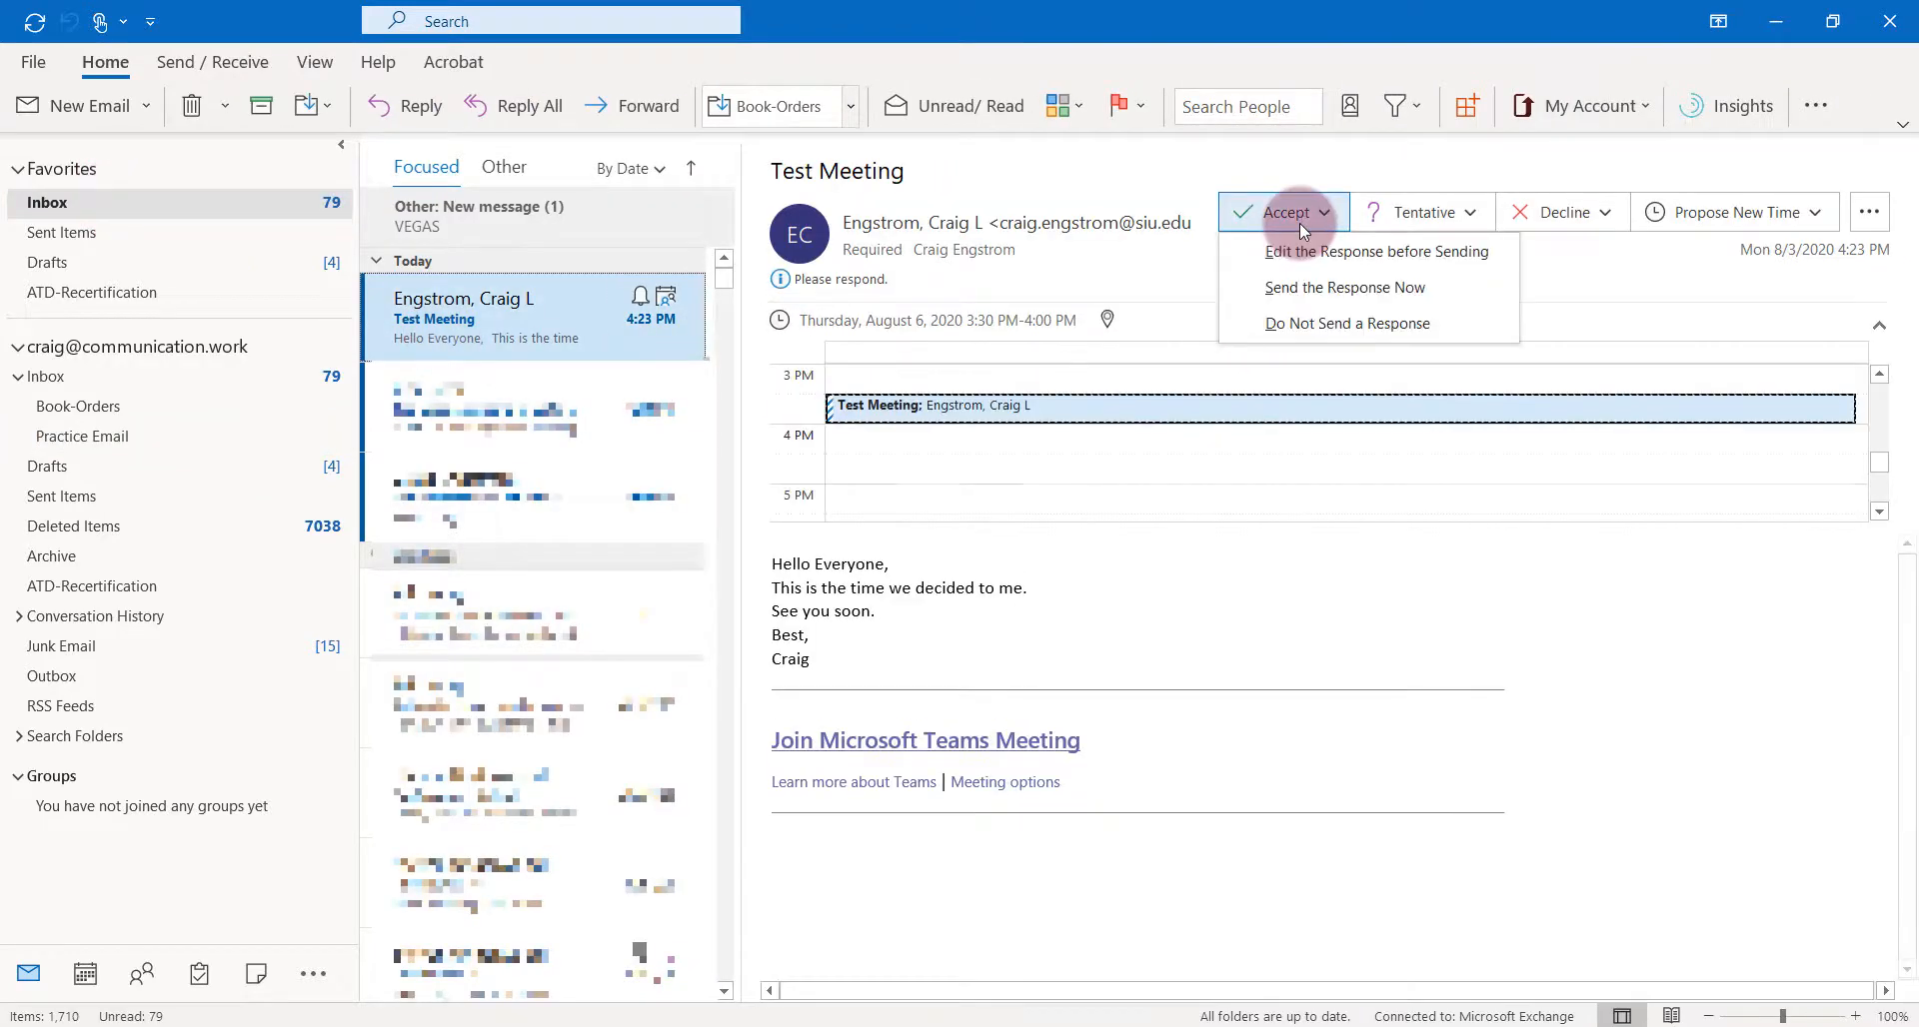
pyautogui.click(1297, 288)
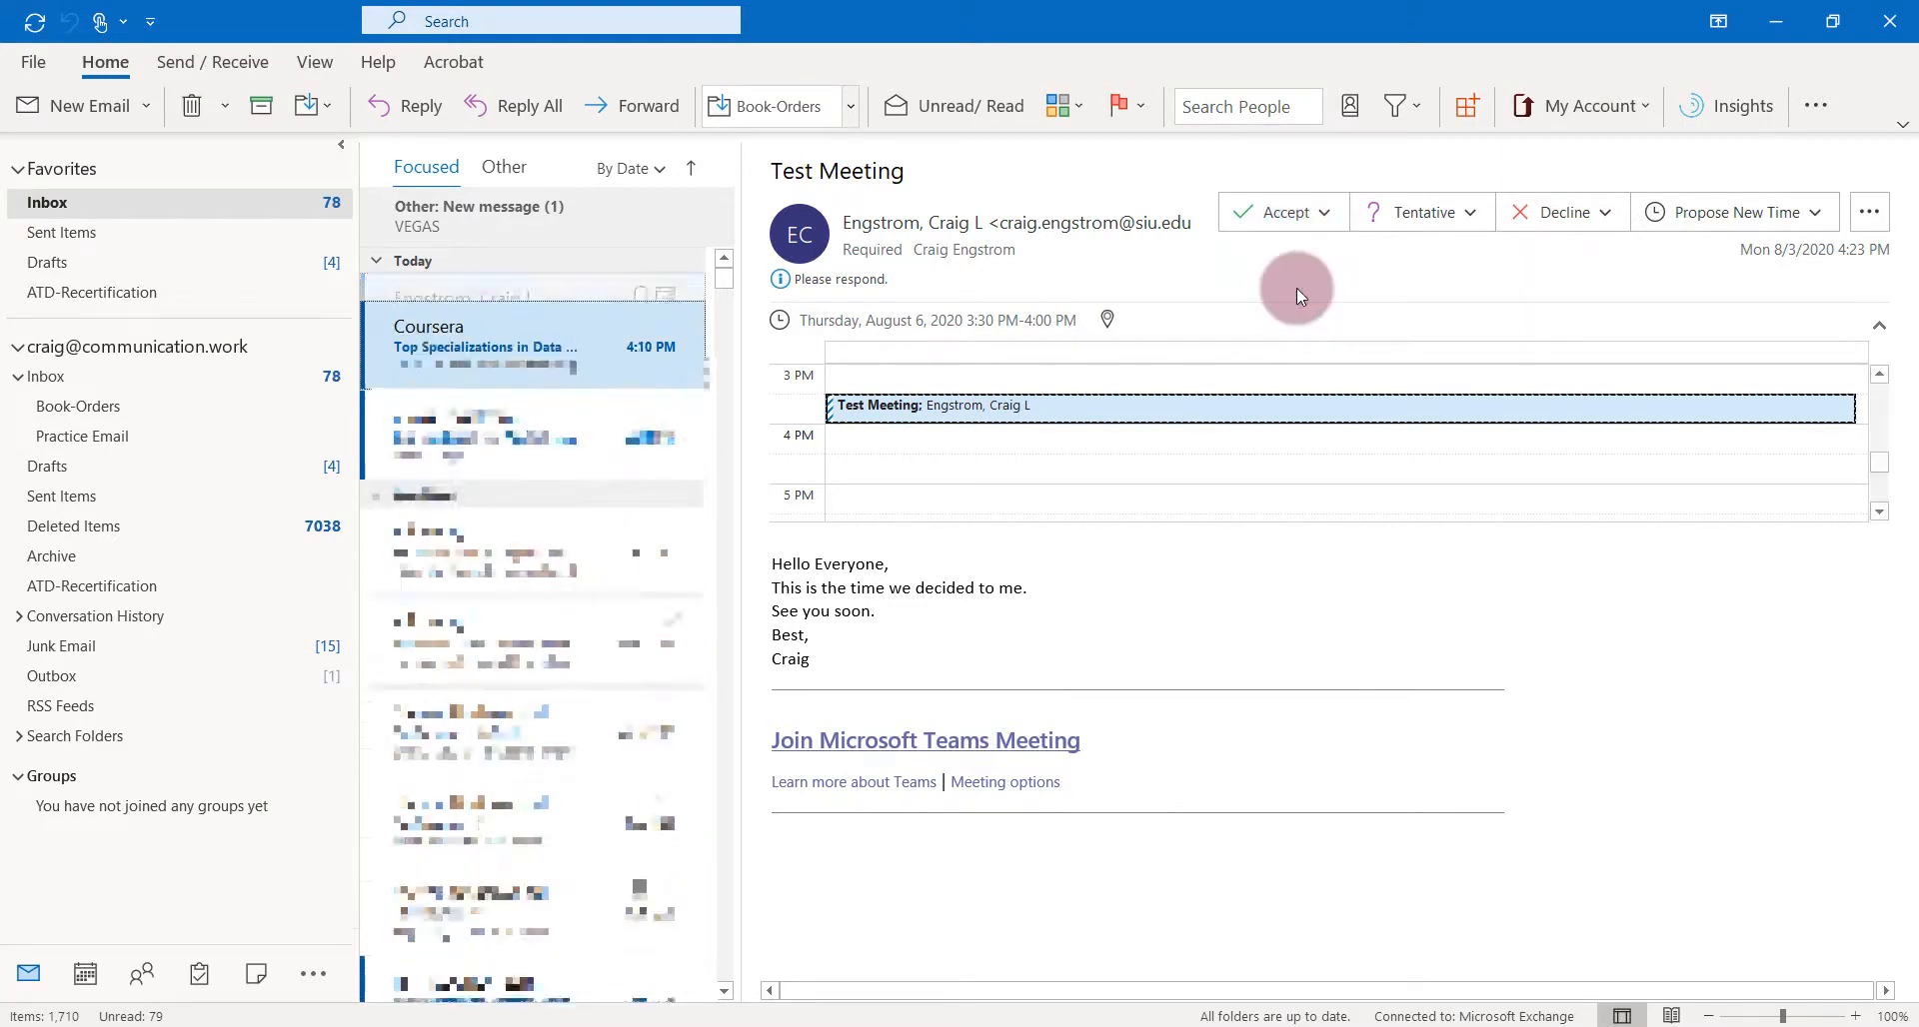
# - Confirm the Test Meeting sits at 3:30 PM on Thursday, August 6, then return to the browser
pyautogui.click(102, 199)
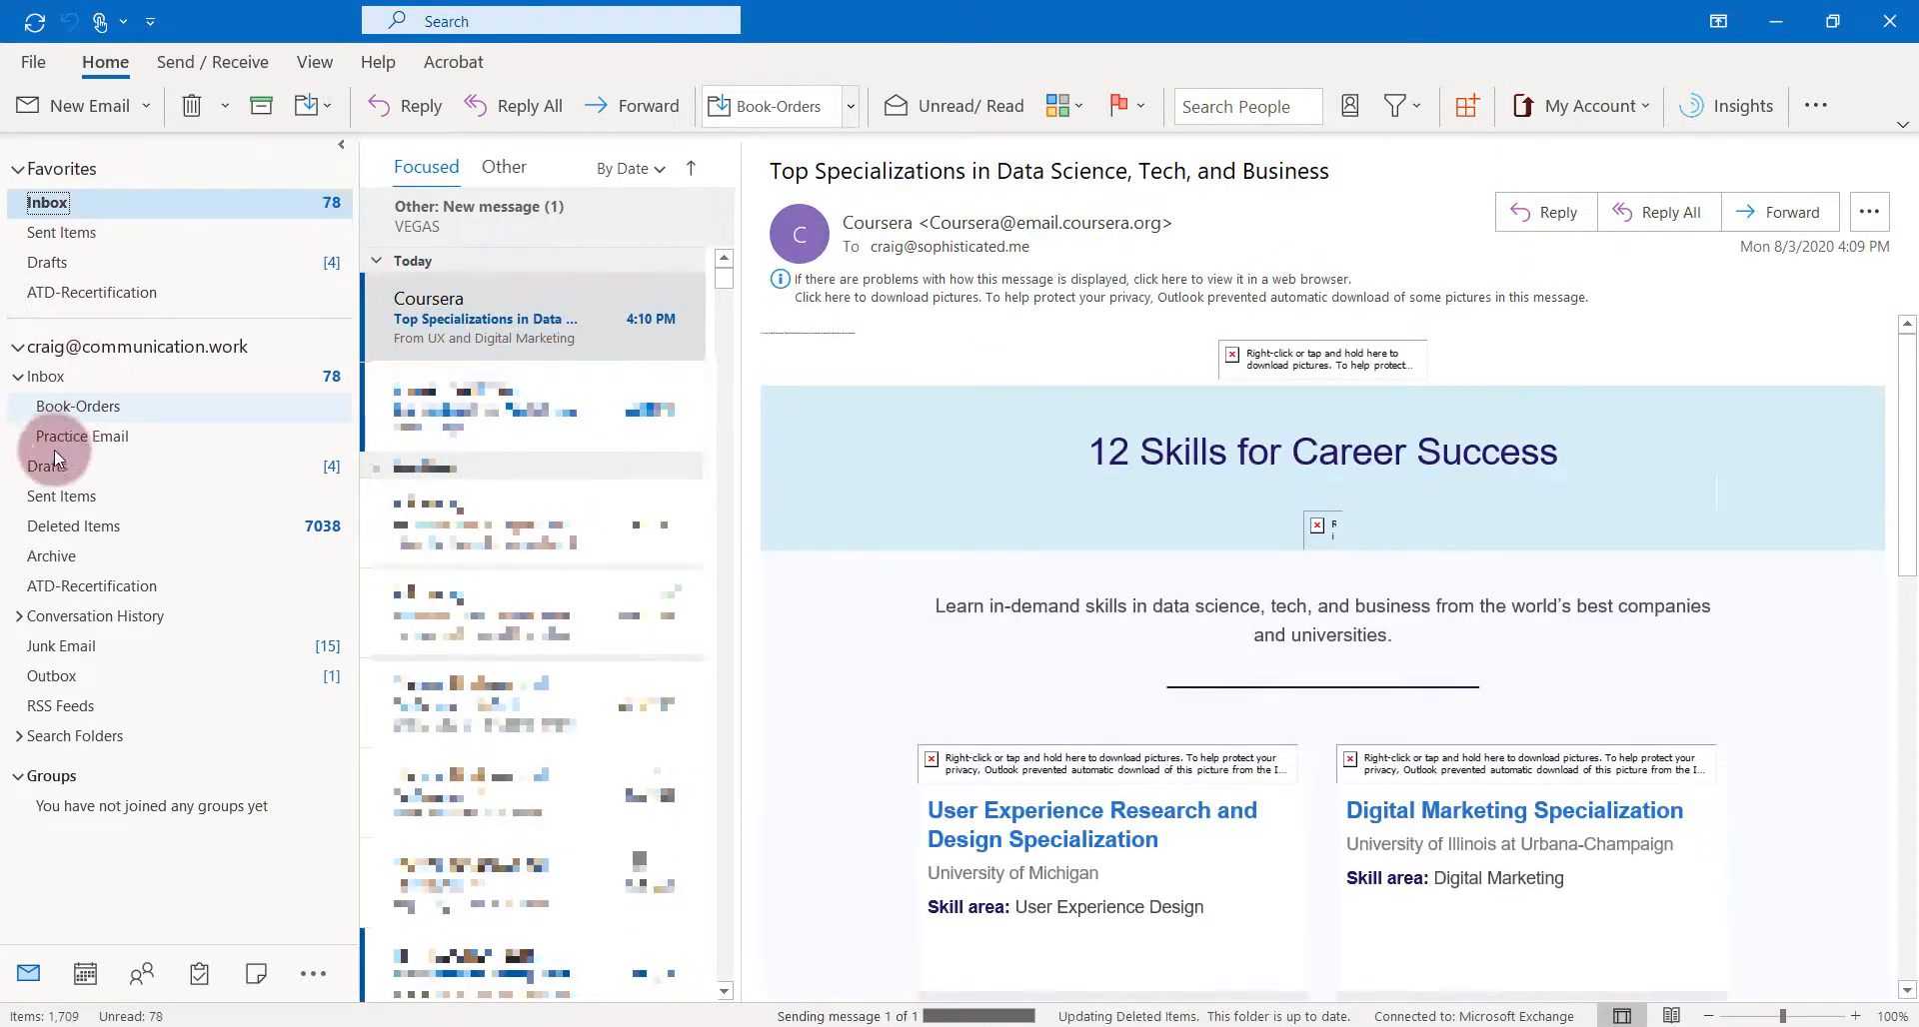
pyautogui.click(98, 975)
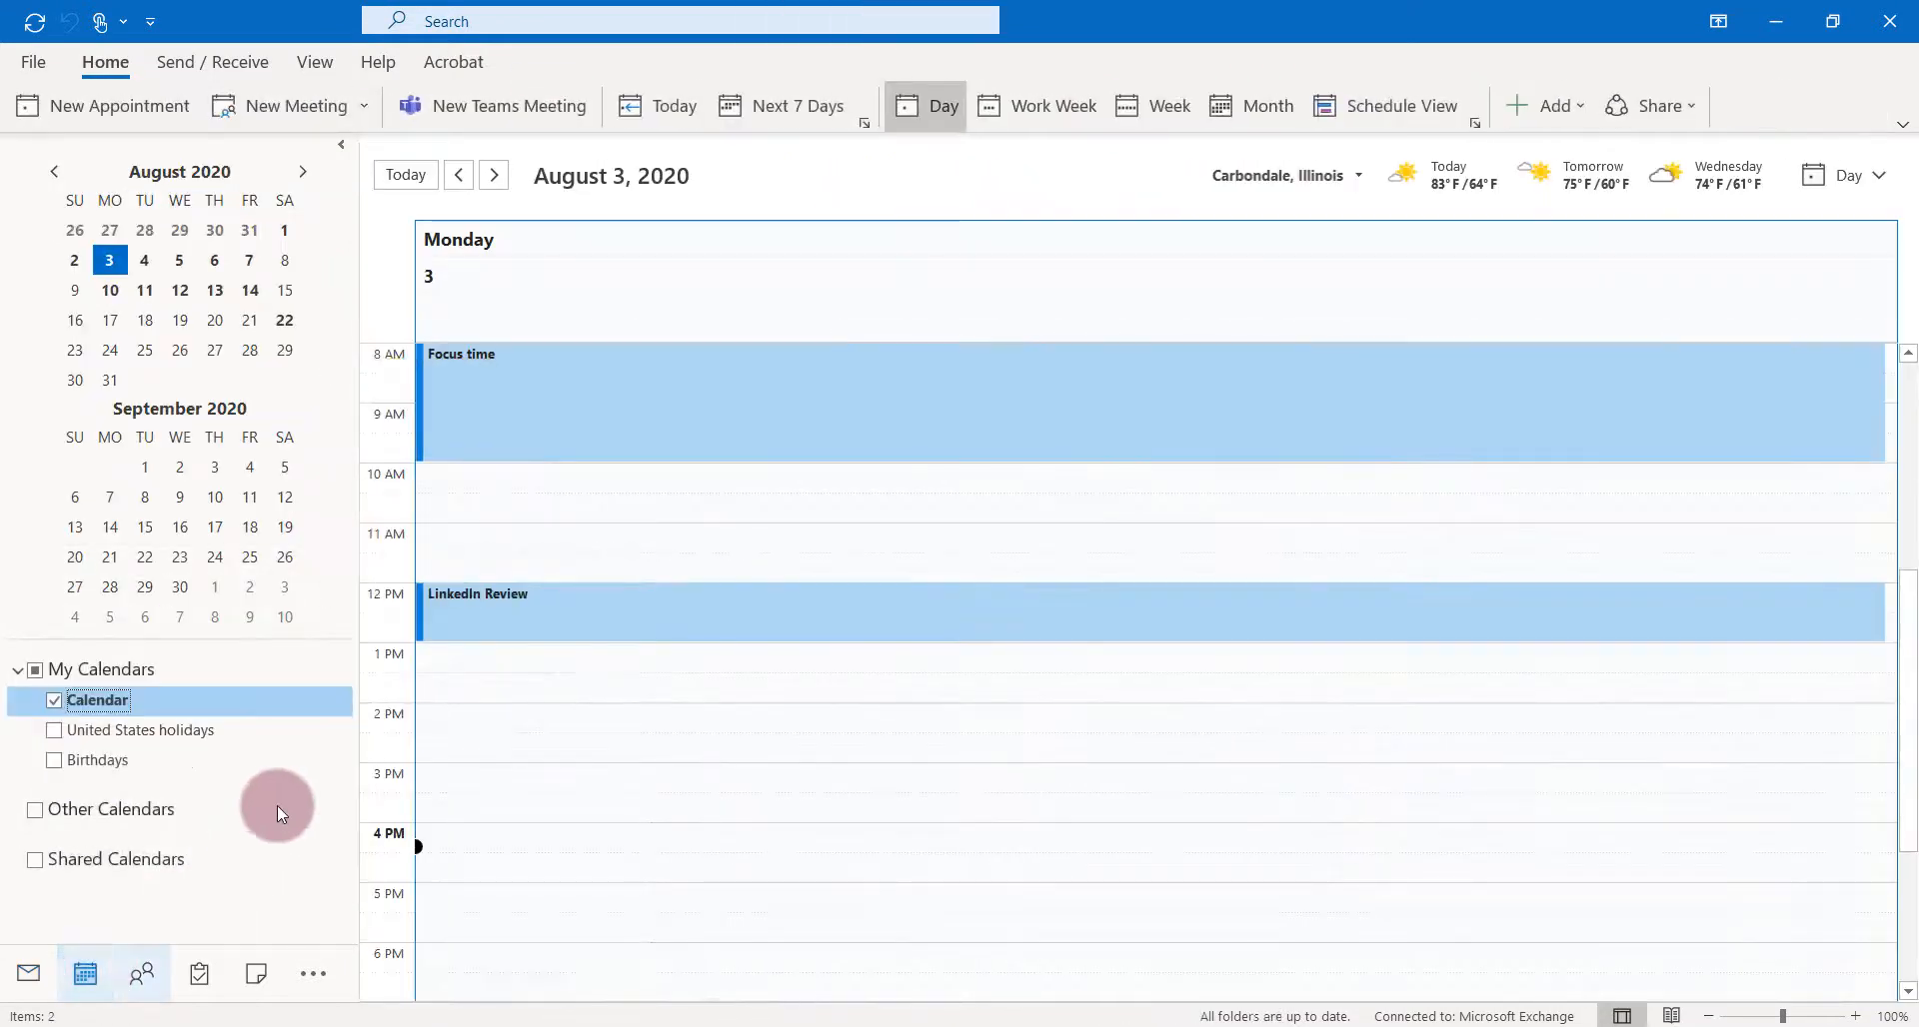
pyautogui.click(220, 264)
pyautogui.click(1049, 873)
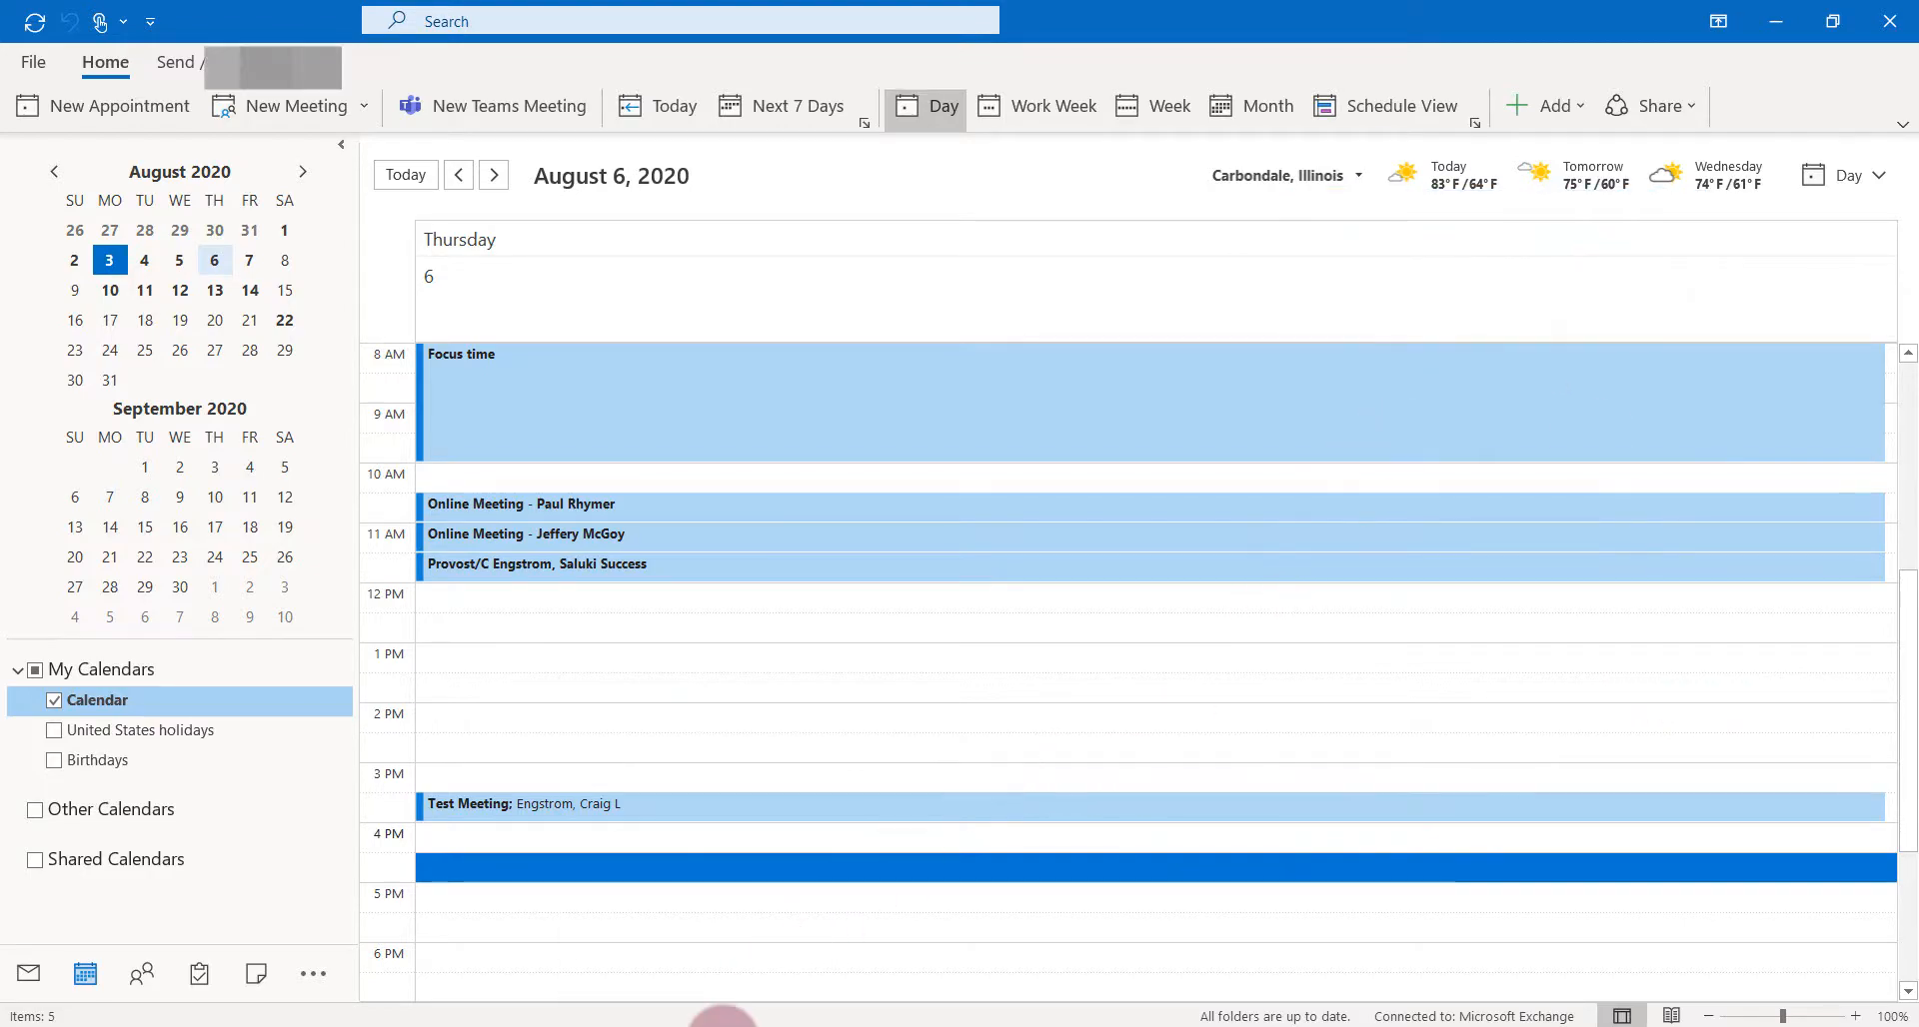
pyautogui.hotkey('alt', 'Tab')
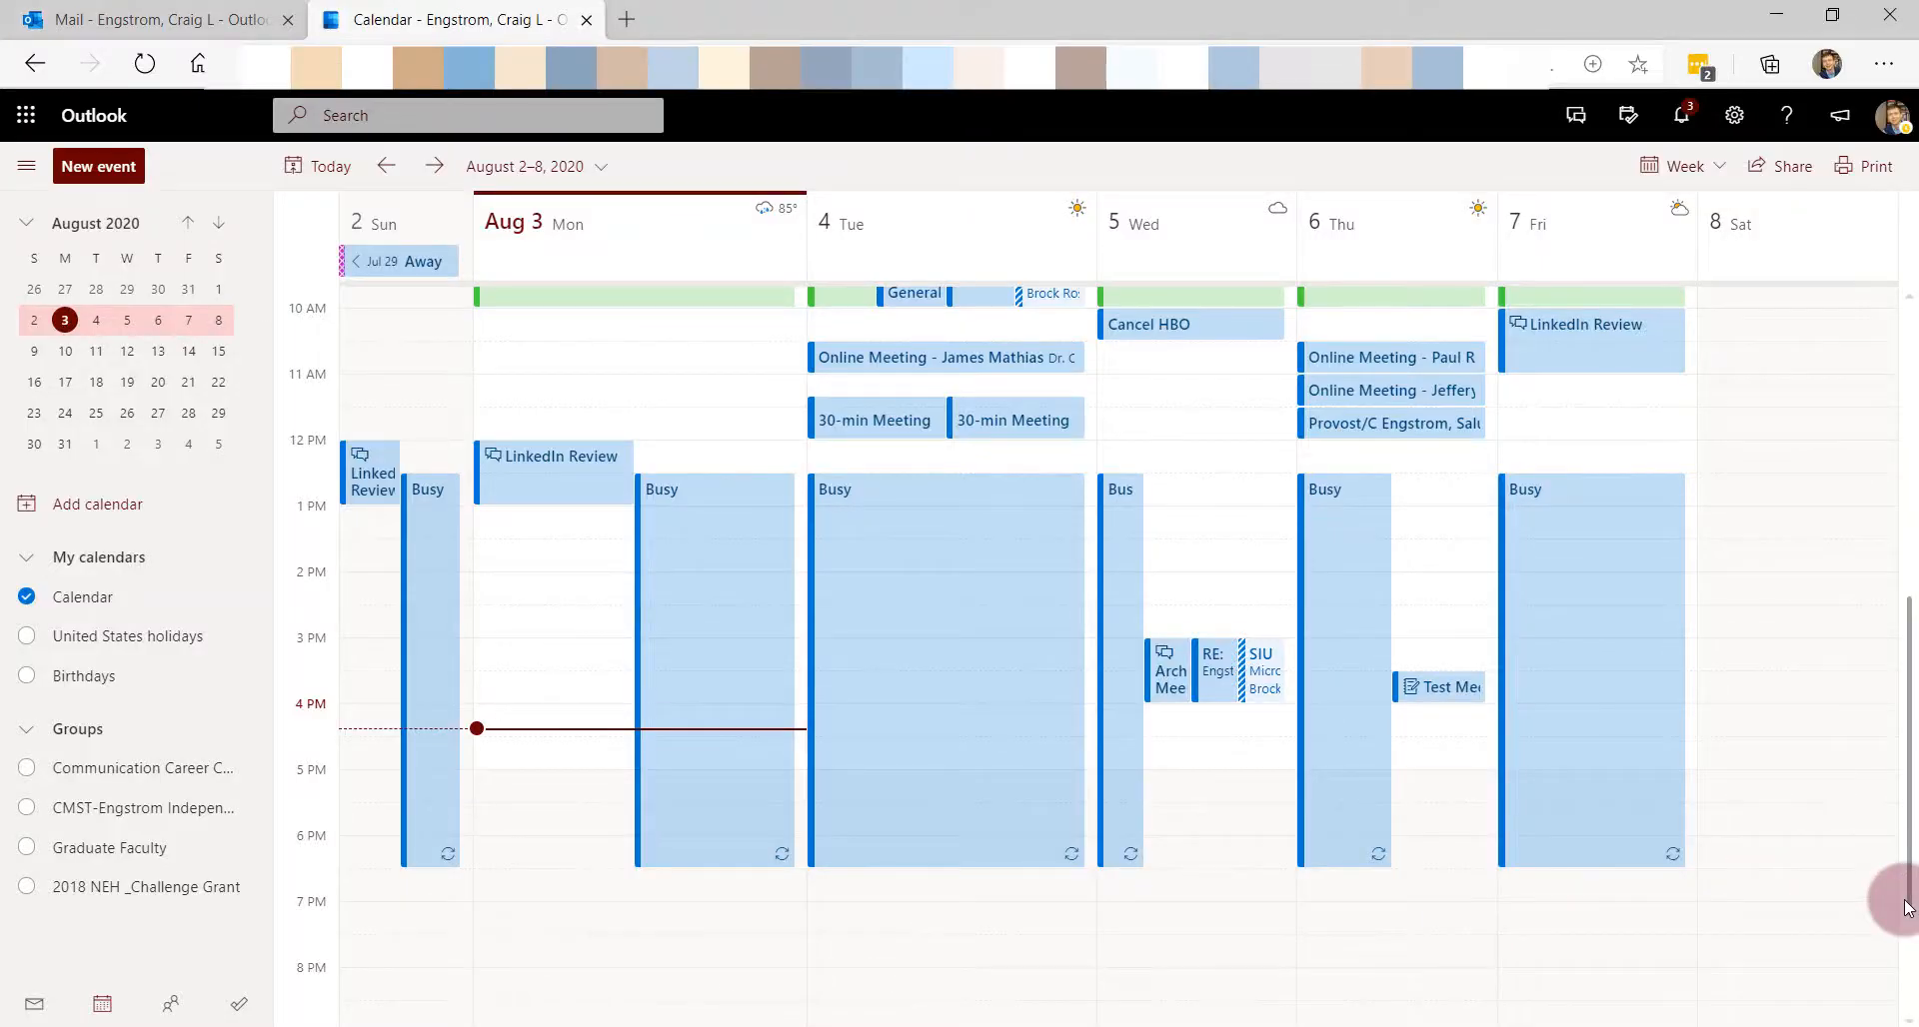
# - Go back to the mail tab showing the Generic Email for YouTube Video message
pyautogui.click(60, 18)
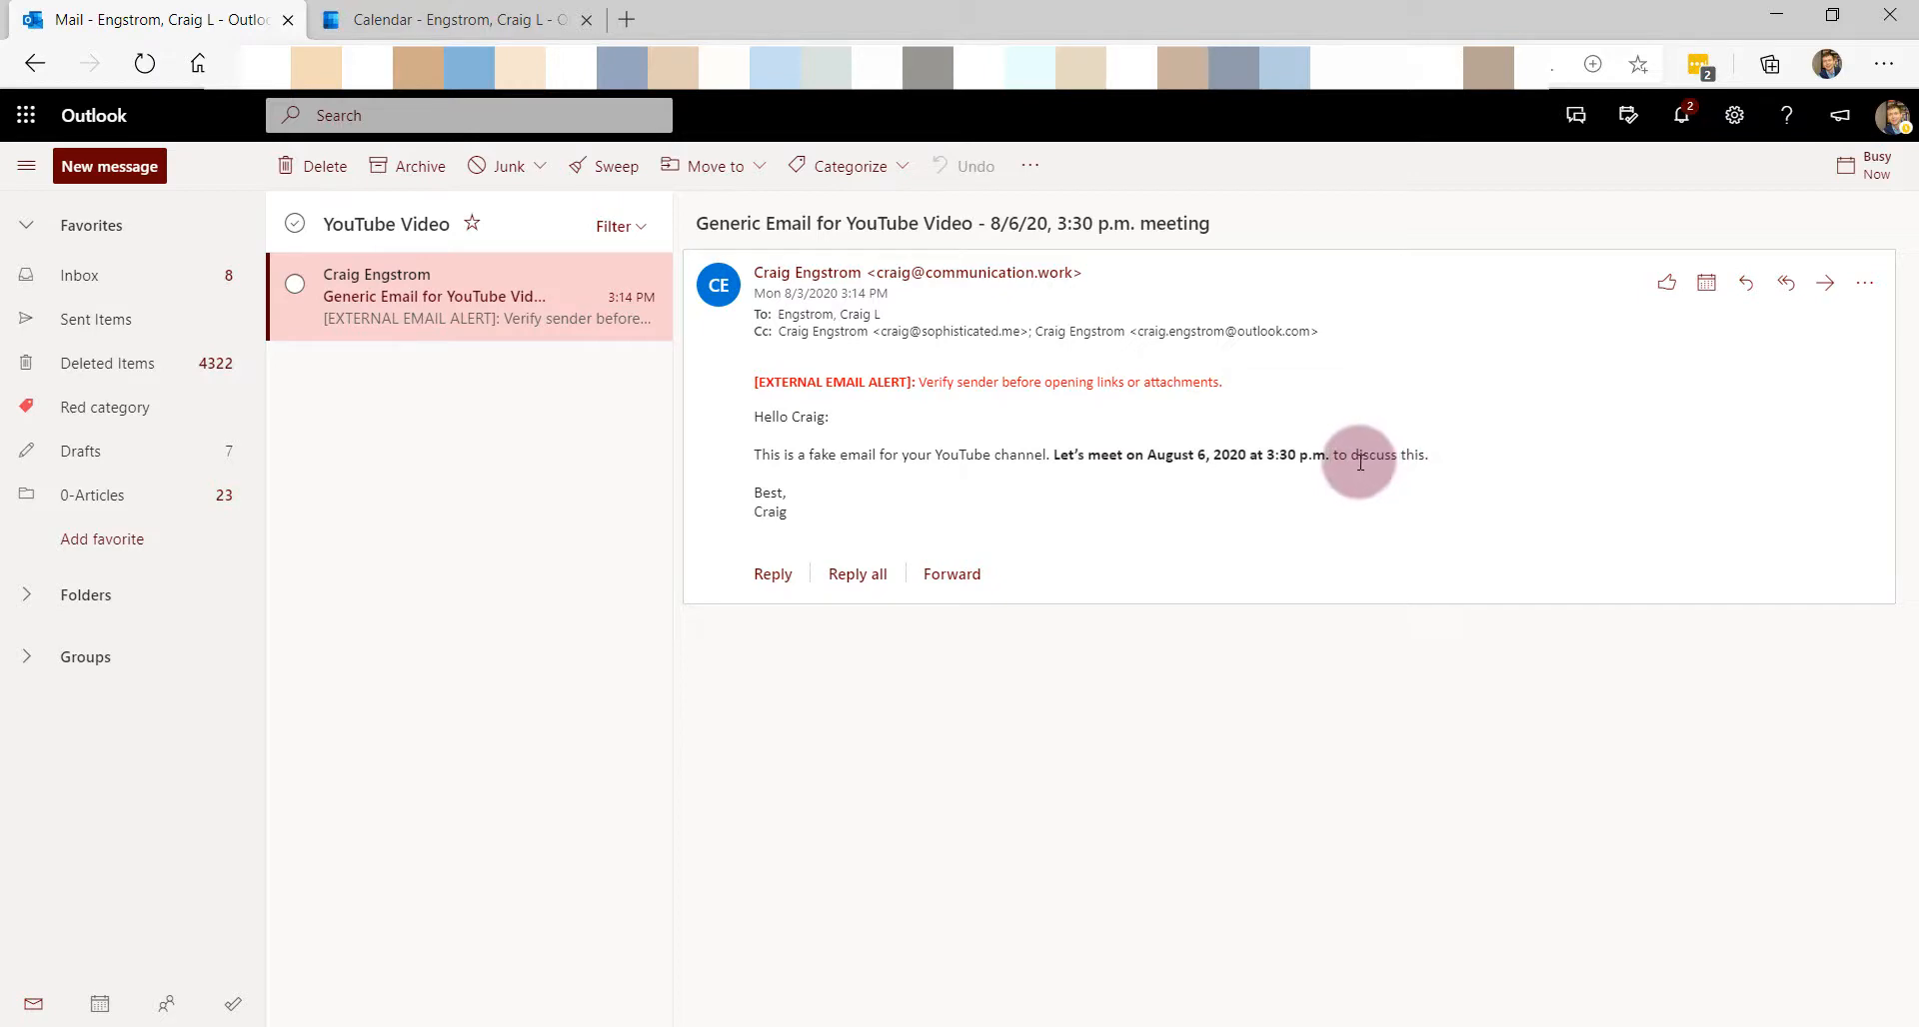
# - Delete the Test Meeting on Thursday 6 and send the cancellation
pyautogui.click(318, 20)
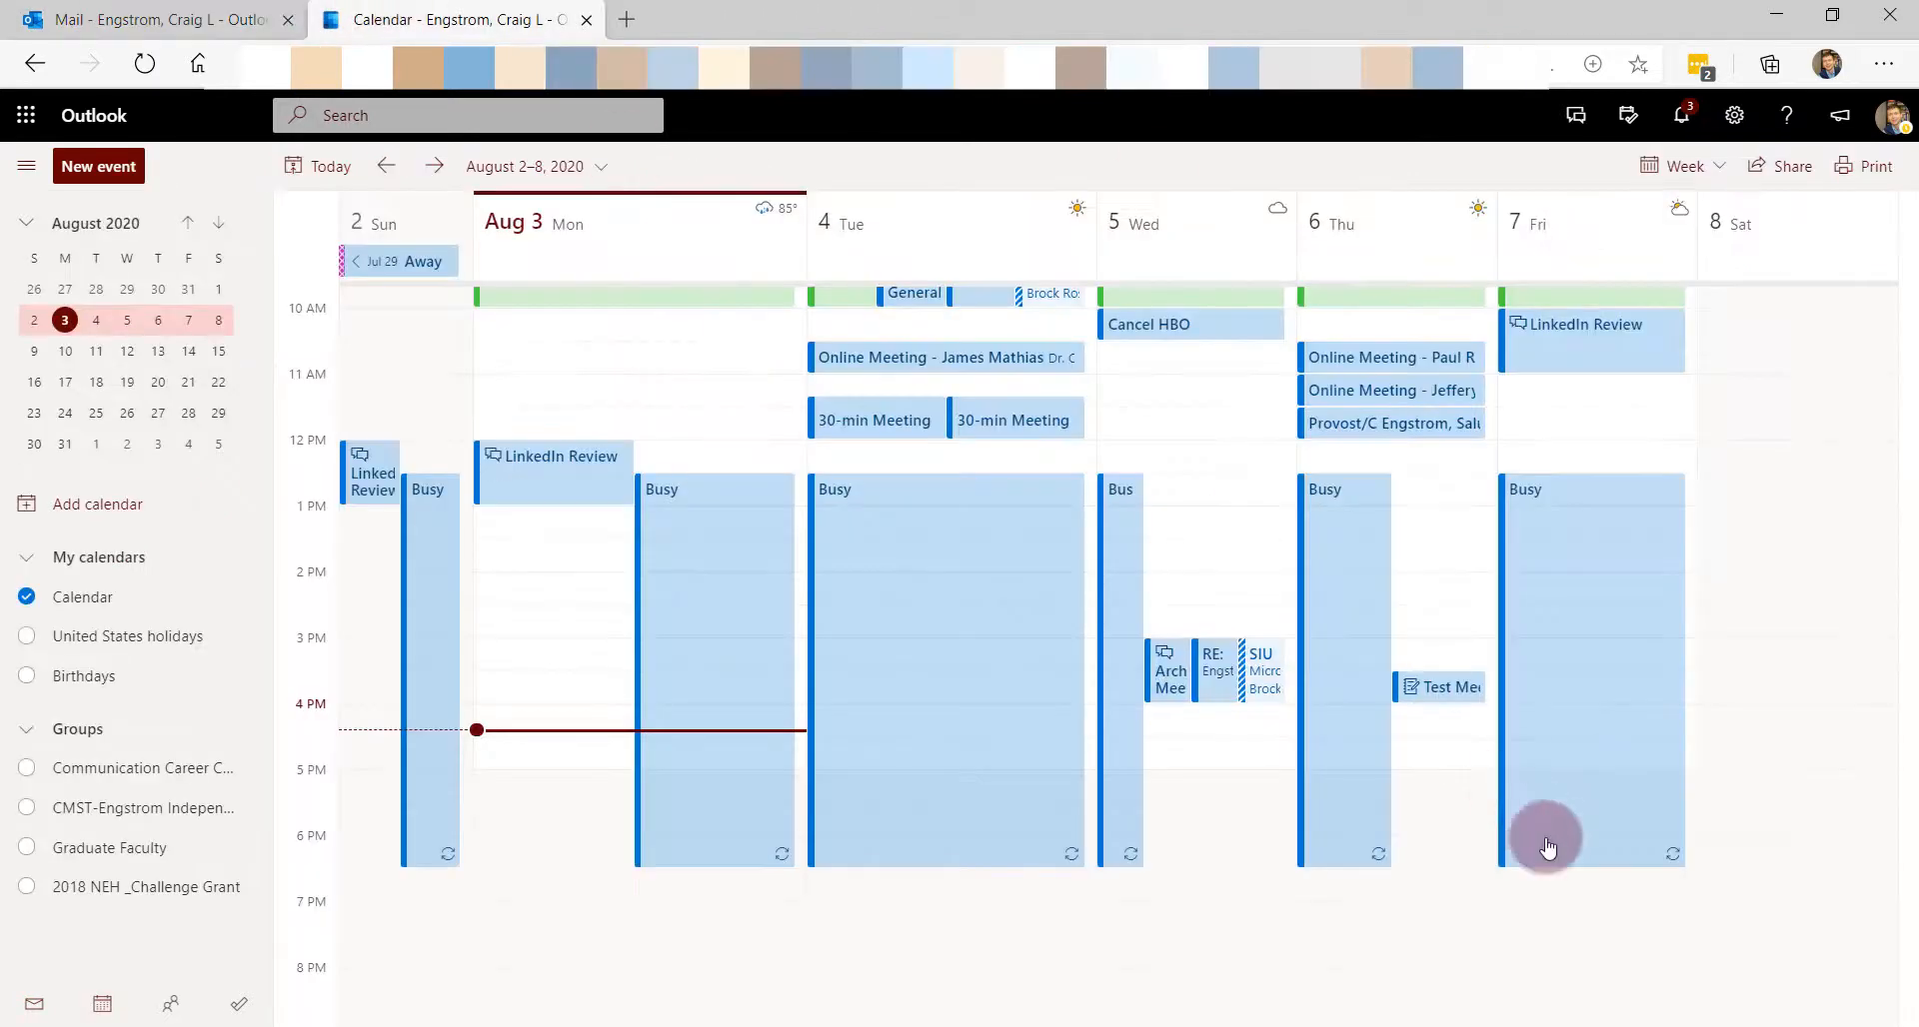
pyautogui.click(1439, 694)
pyautogui.press('Delete')
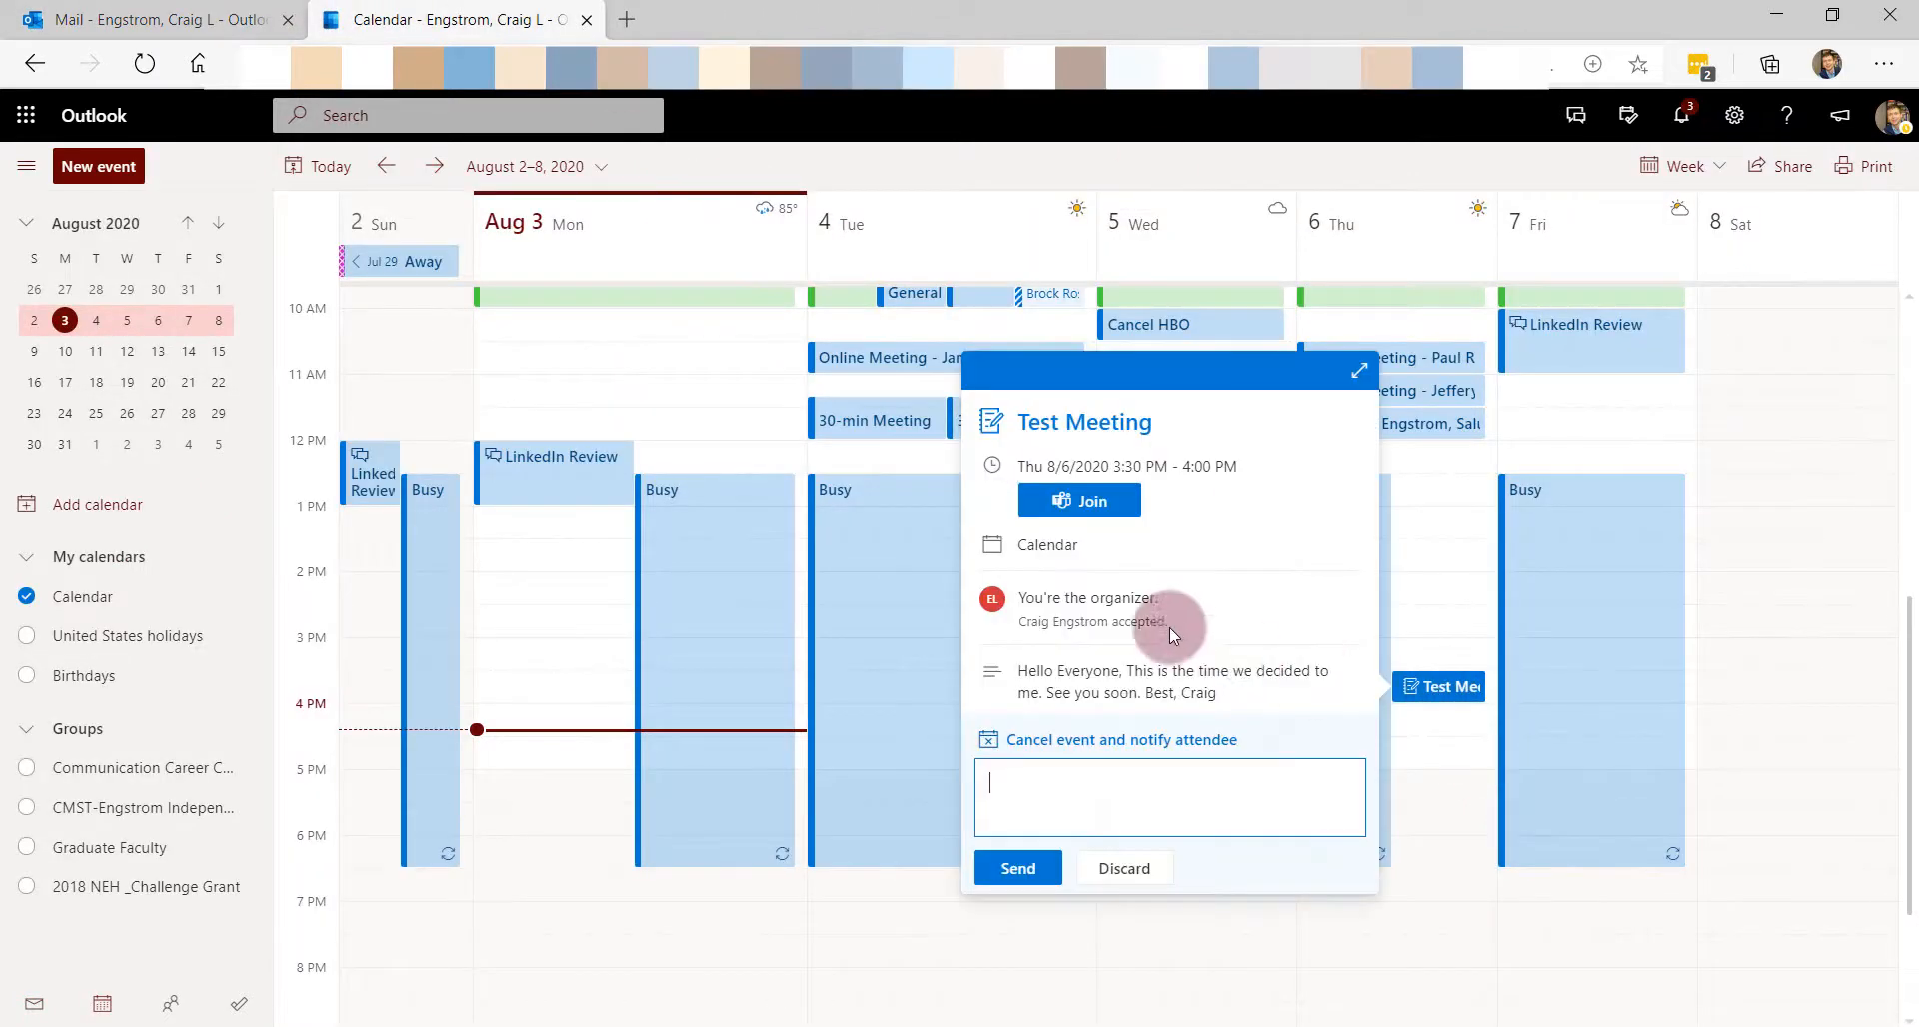
pyautogui.click(1042, 828)
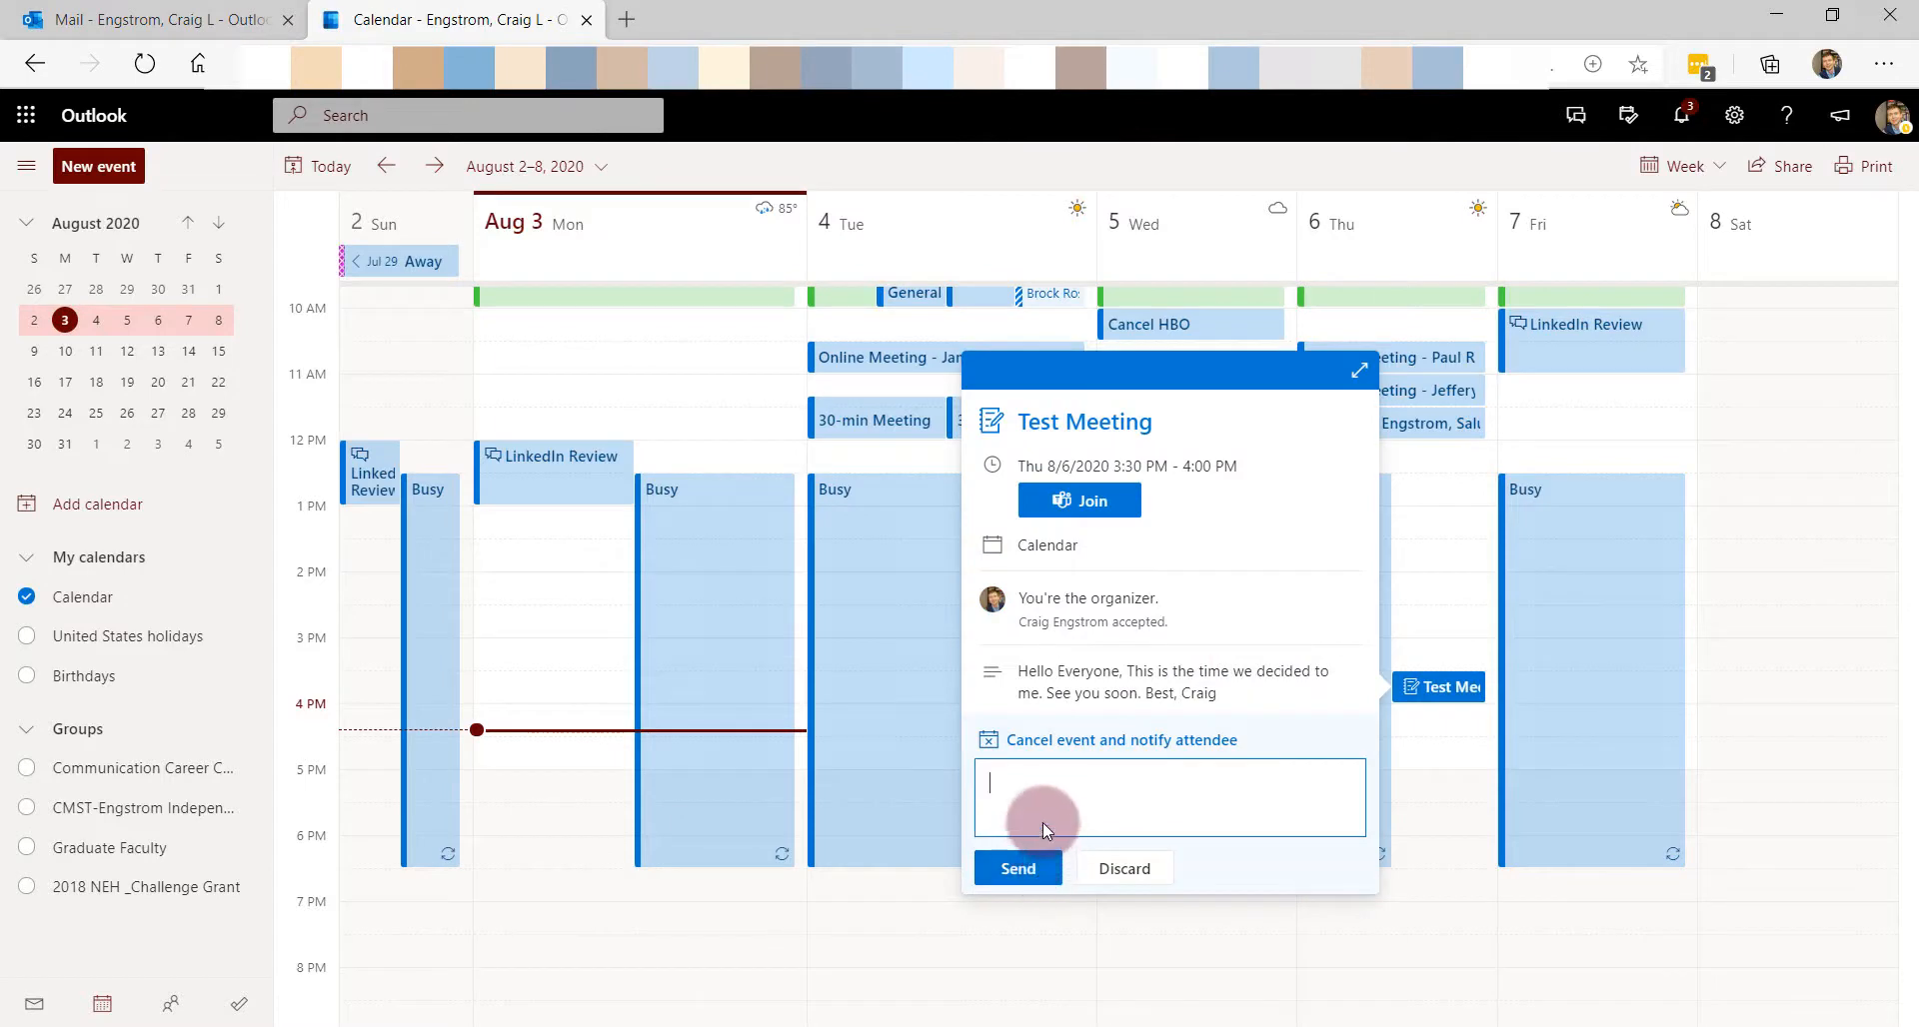
pyautogui.click(1037, 869)
# - Return to the Generic Email for YouTube Video message in the mail tab
pyautogui.click(912, 784)
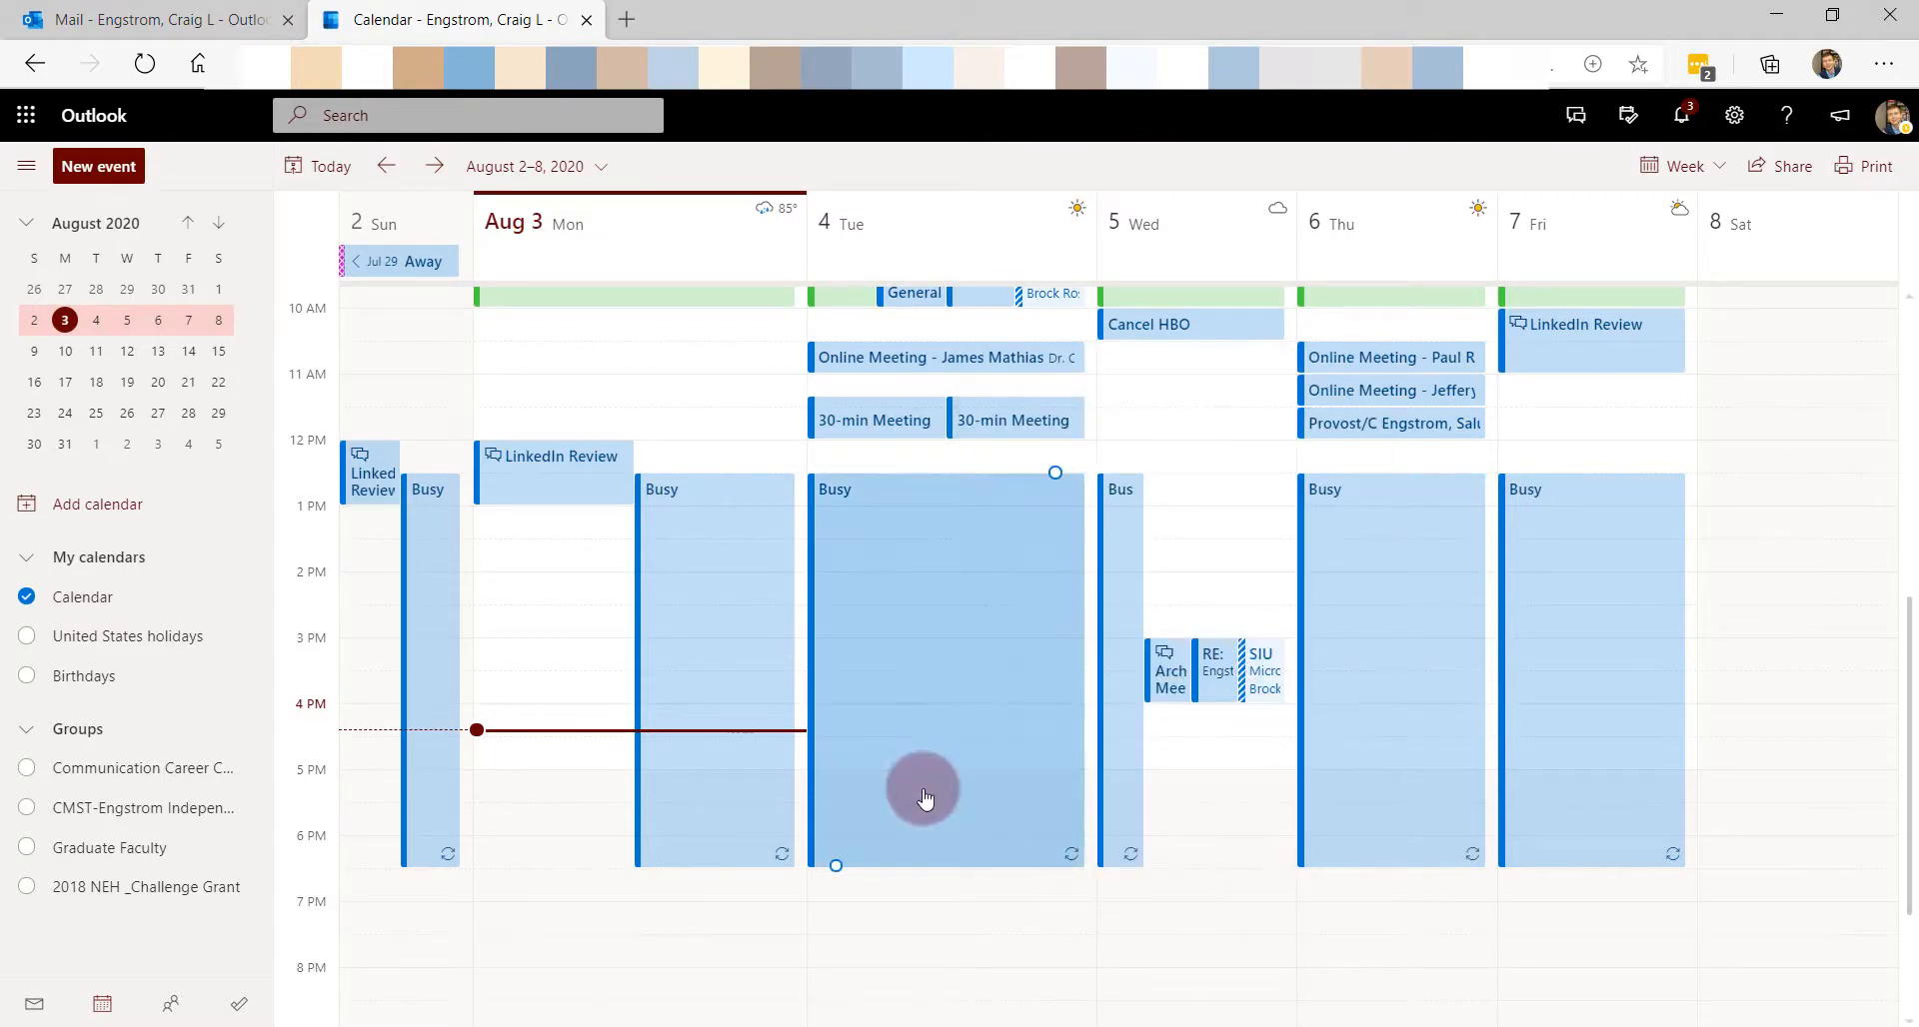
pyautogui.click(709, 655)
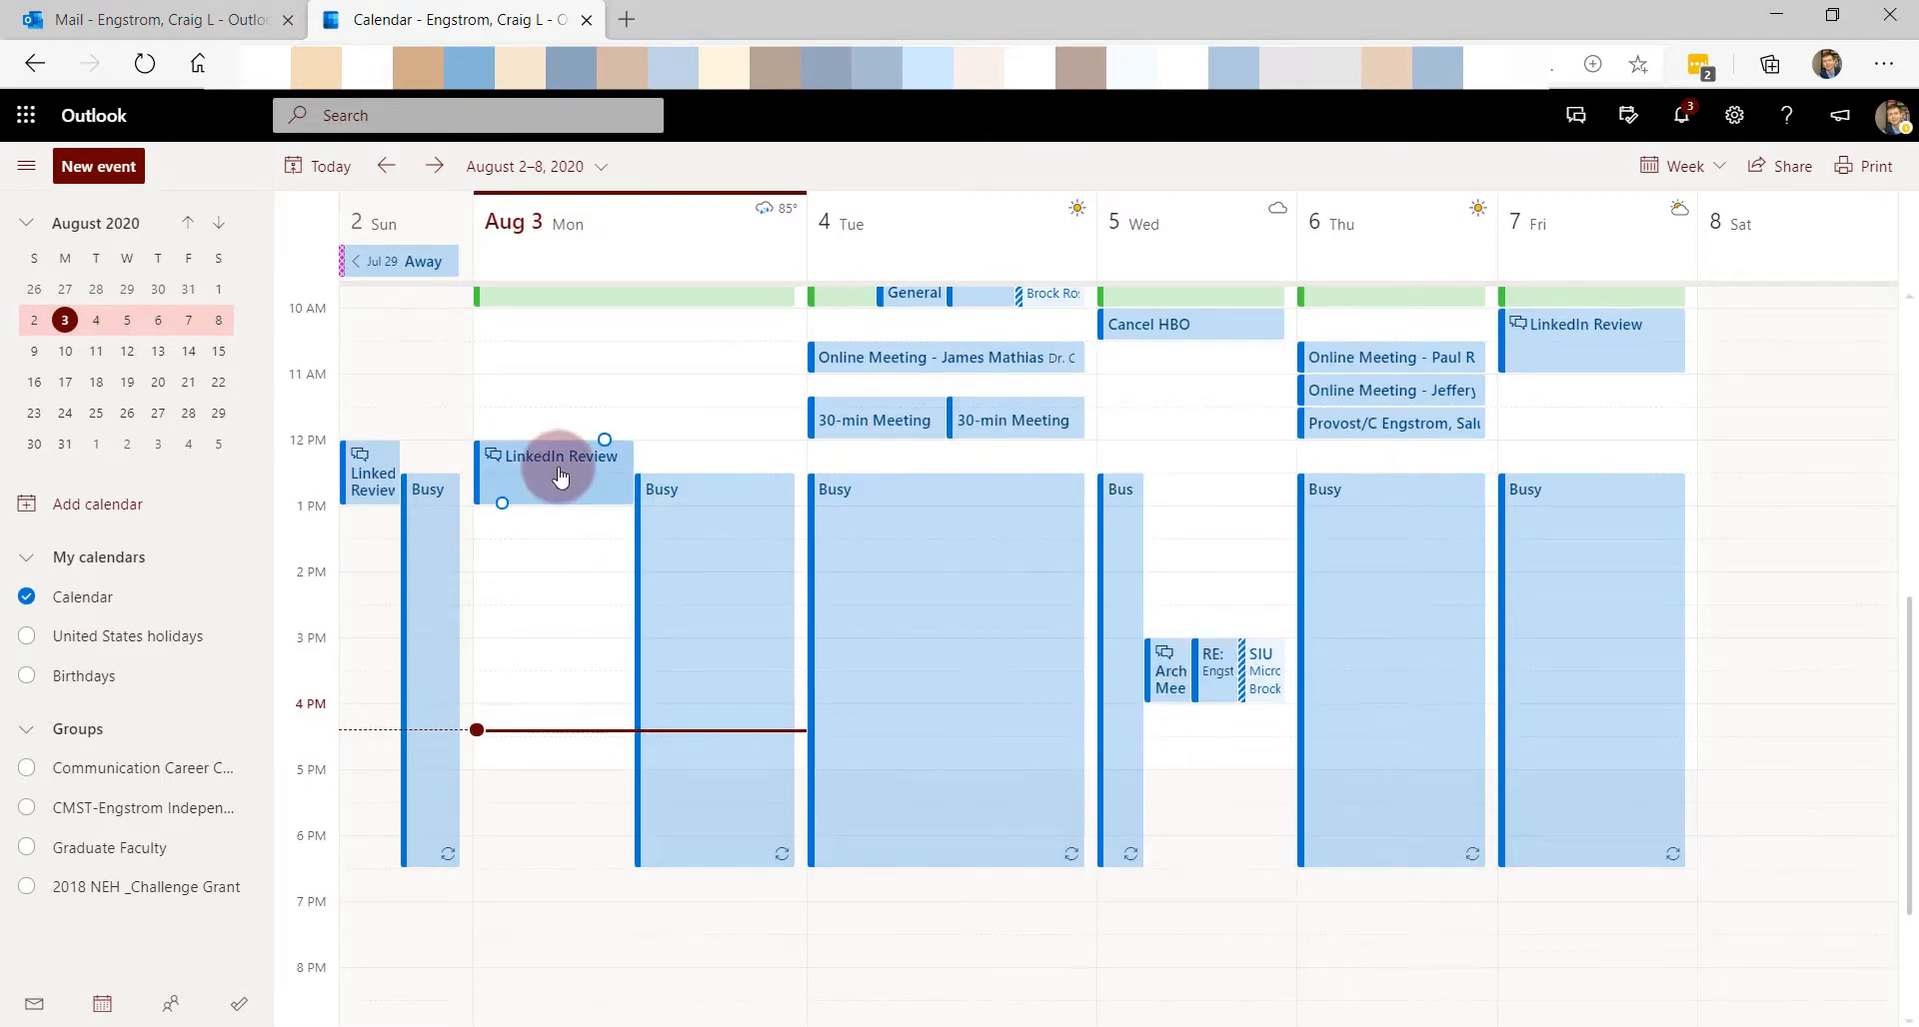
pyautogui.click(203, 16)
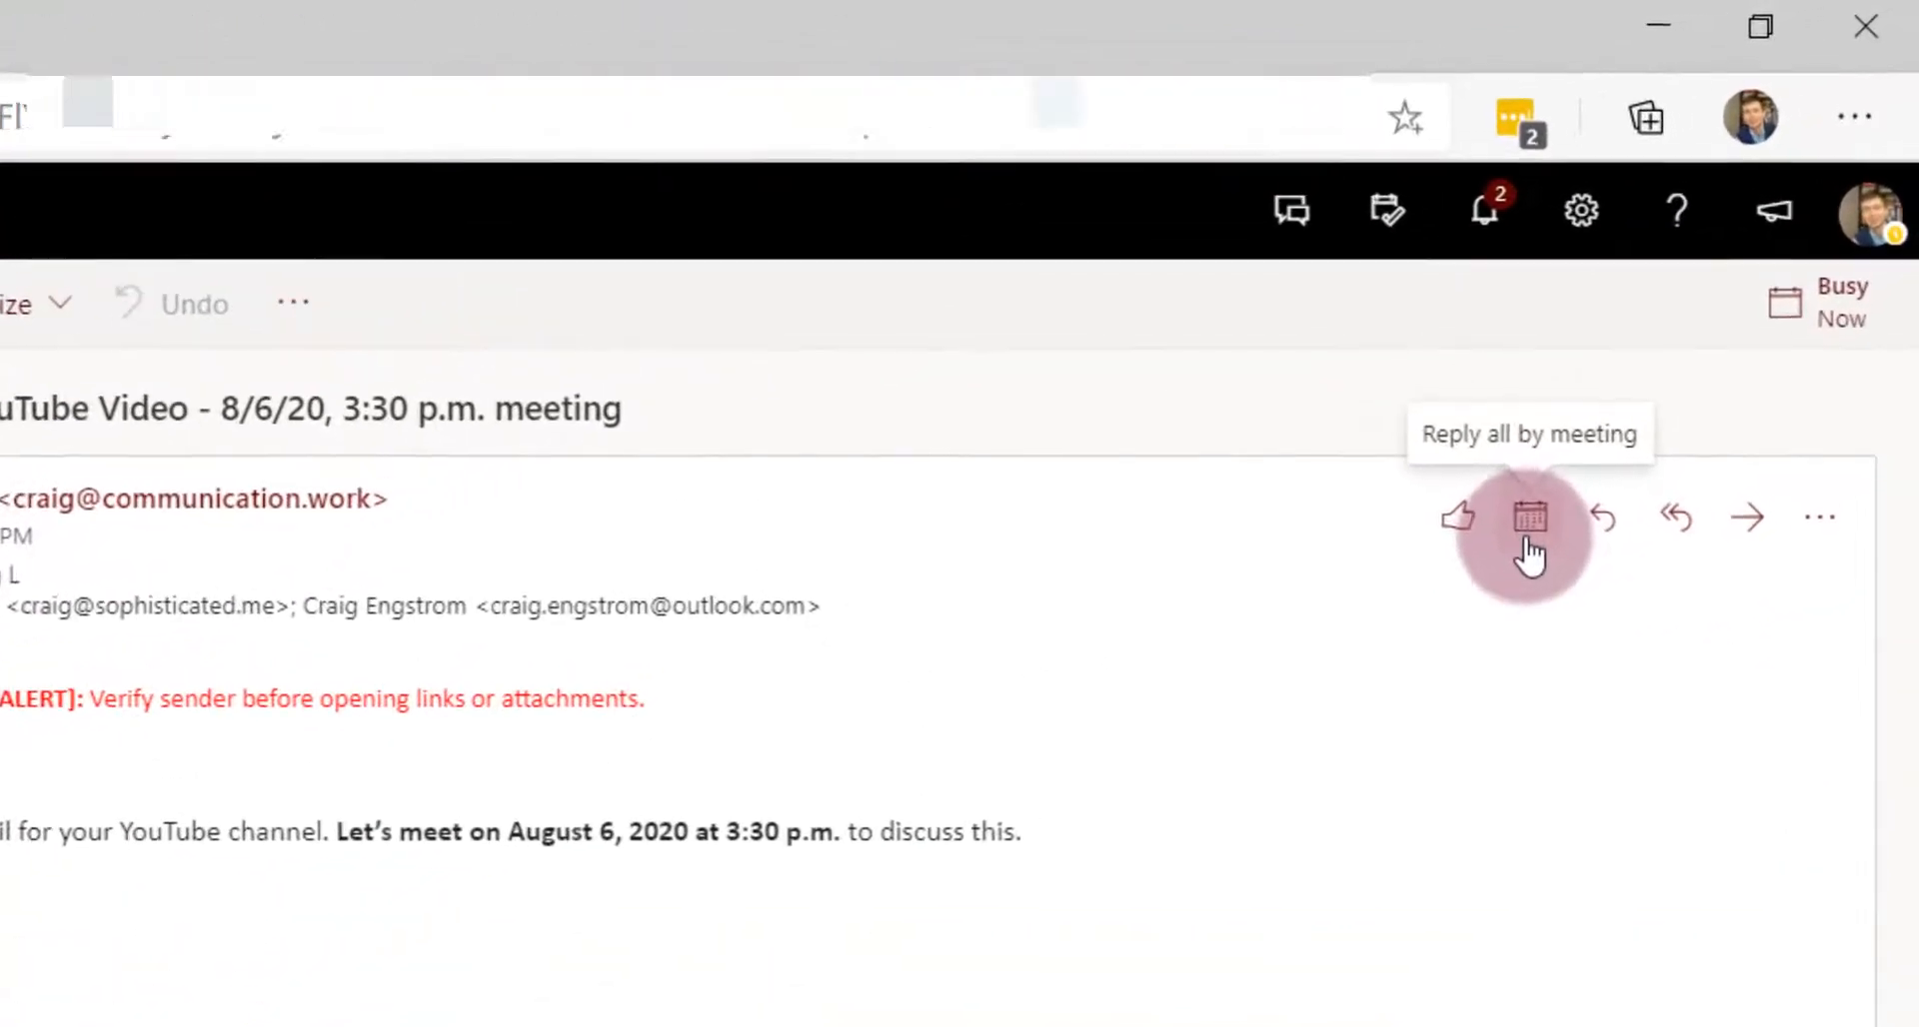
# - Start a reply-all meeting invitation set to August 6 at 3:30 PM
pyautogui.click(1532, 552)
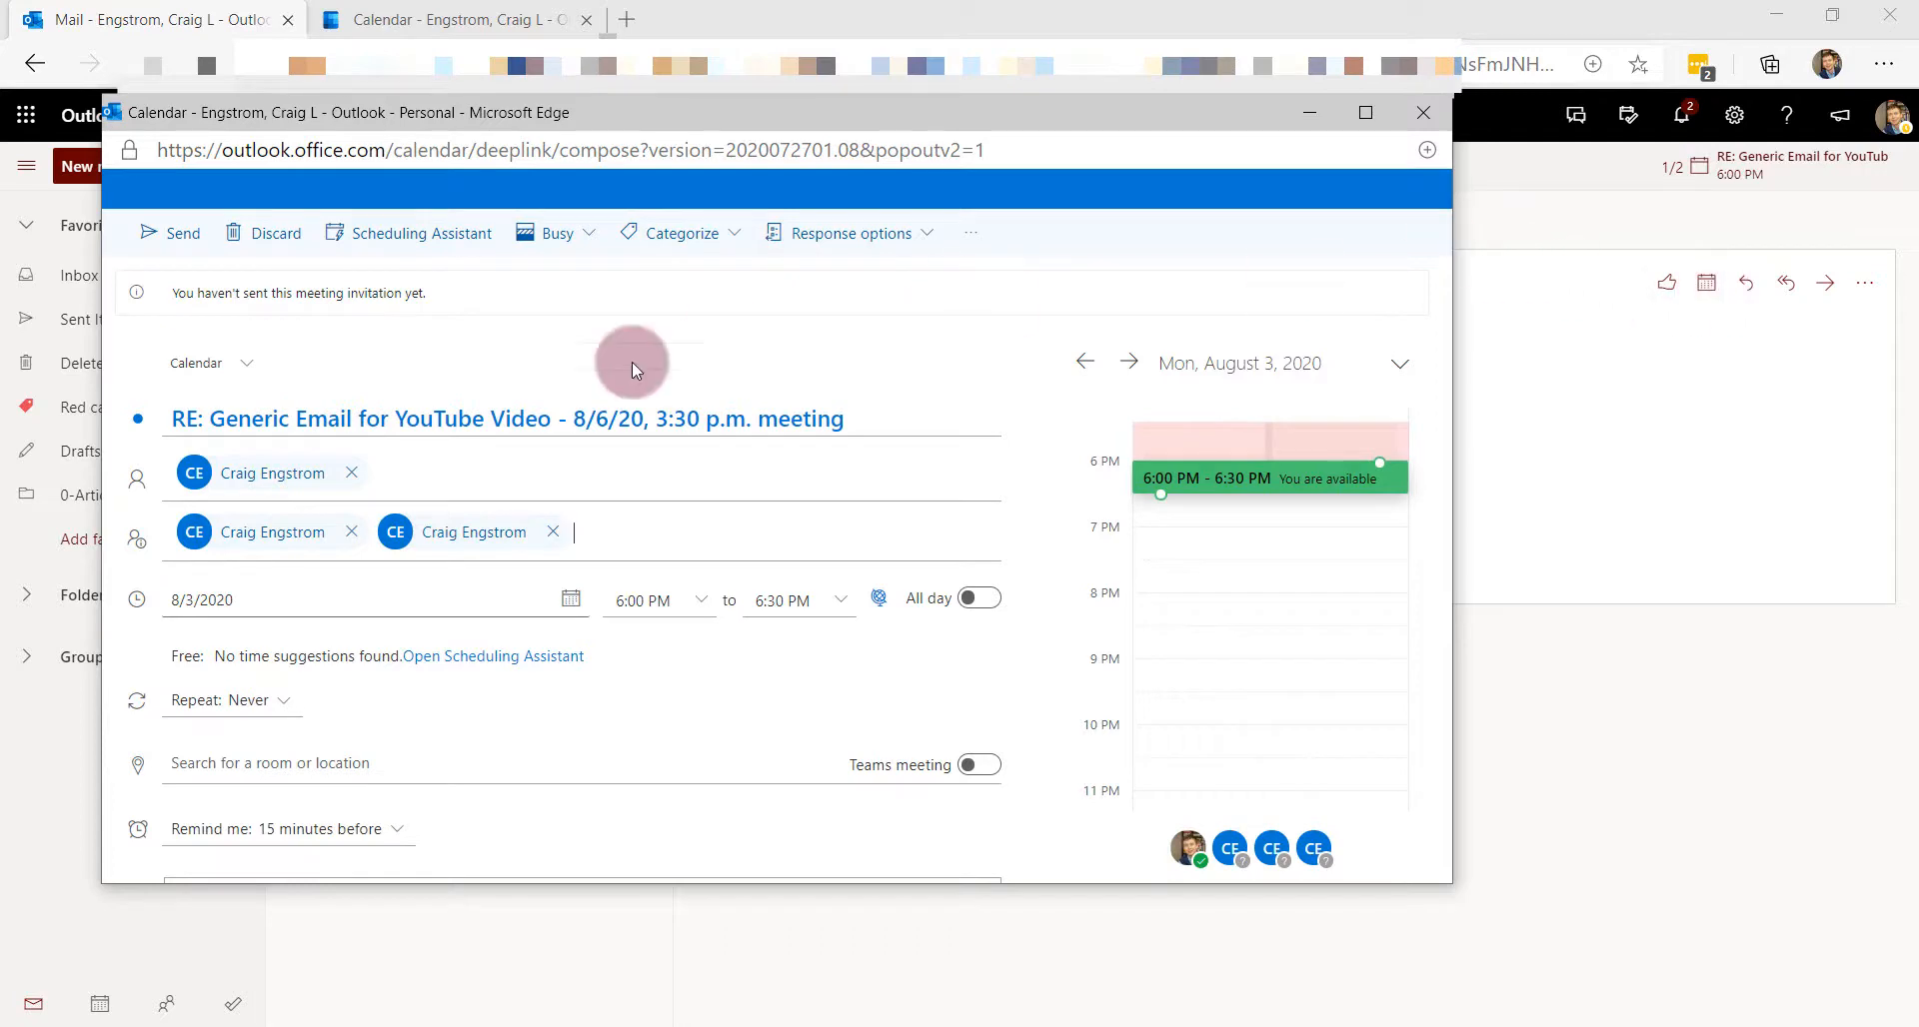
pyautogui.click(570, 599)
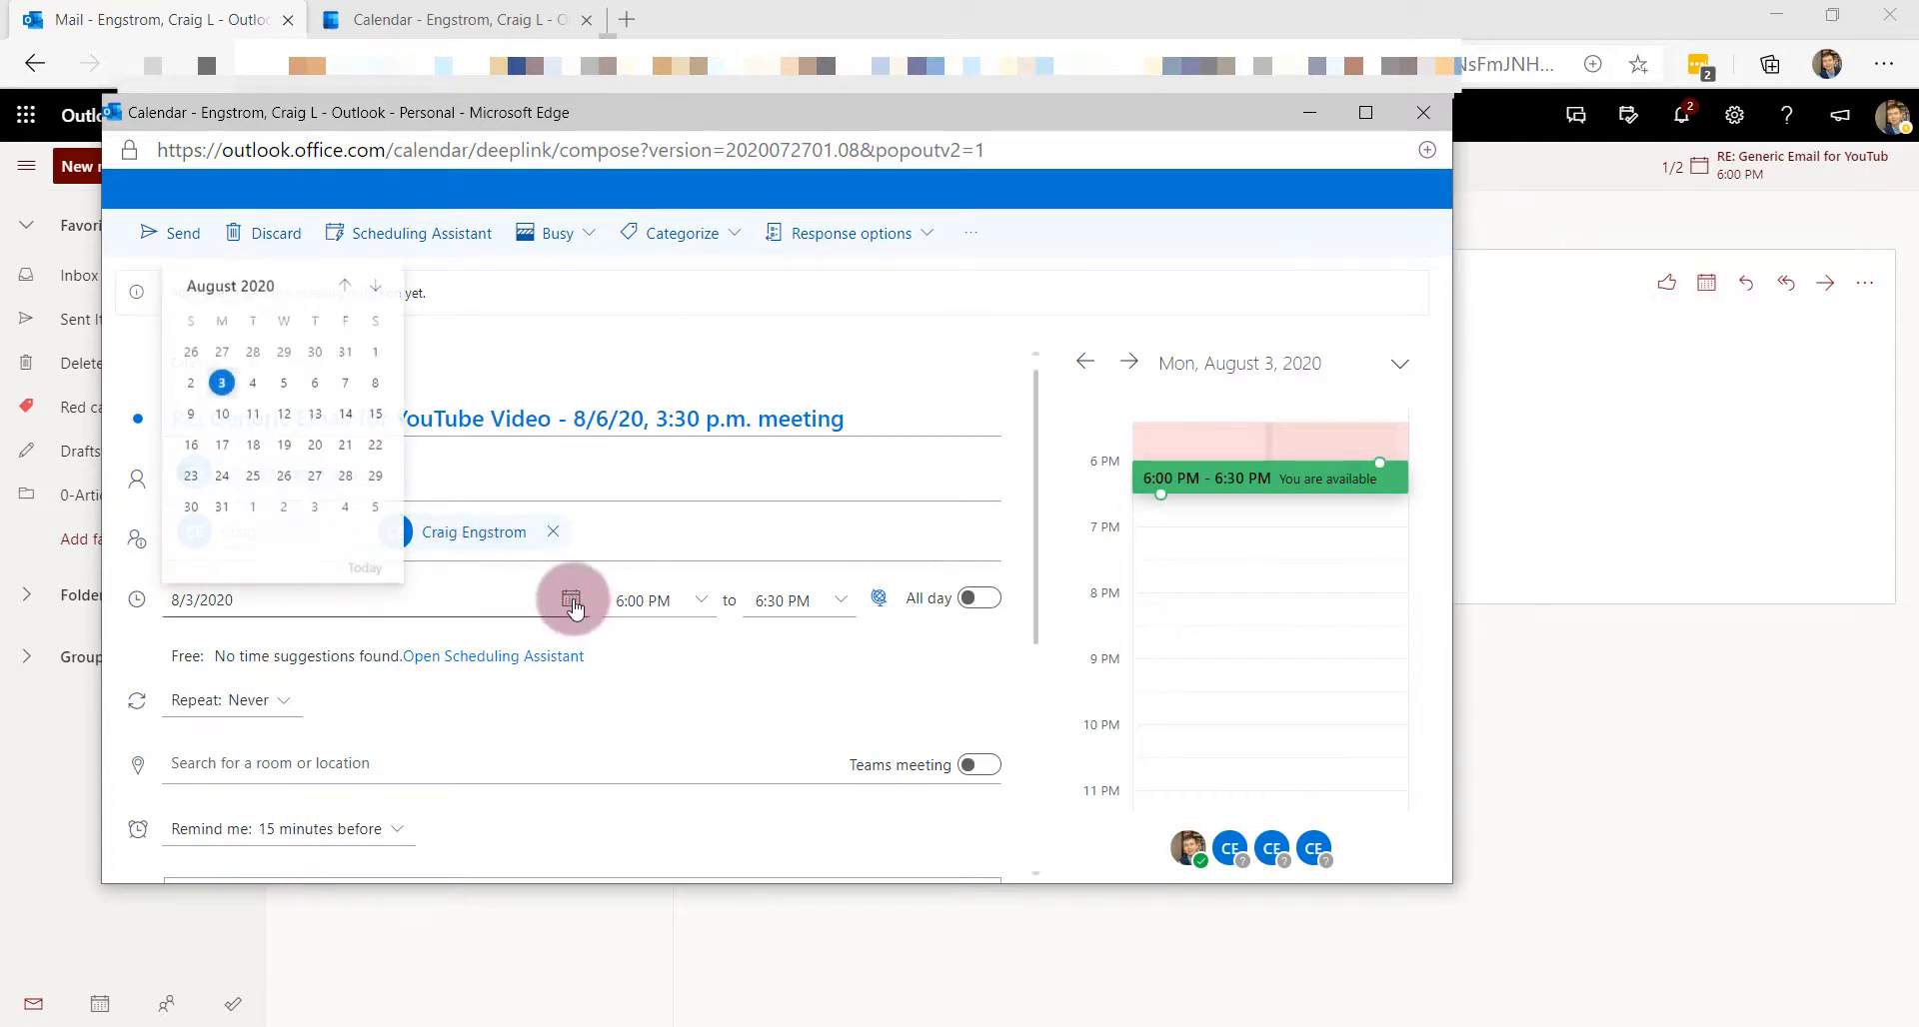
pyautogui.click(316, 383)
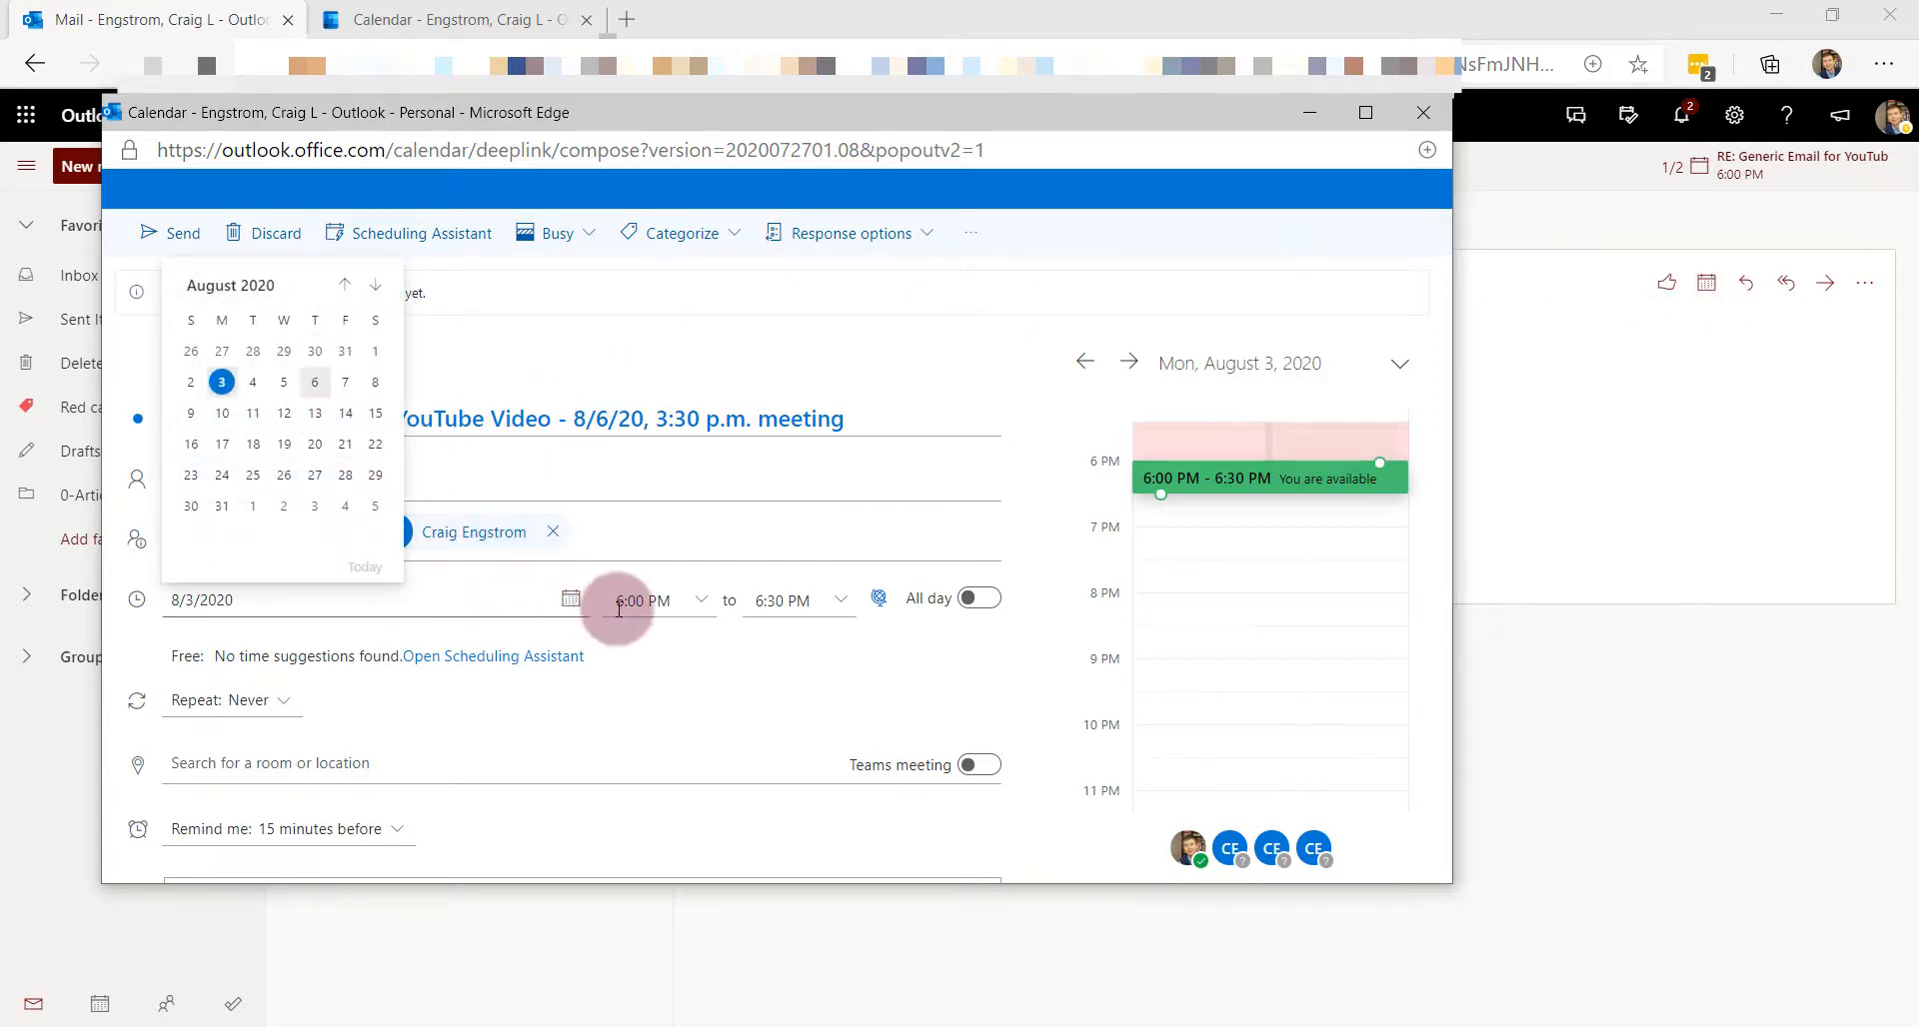
pyautogui.click(702, 600)
pyautogui.scroll(3, 670, 690)
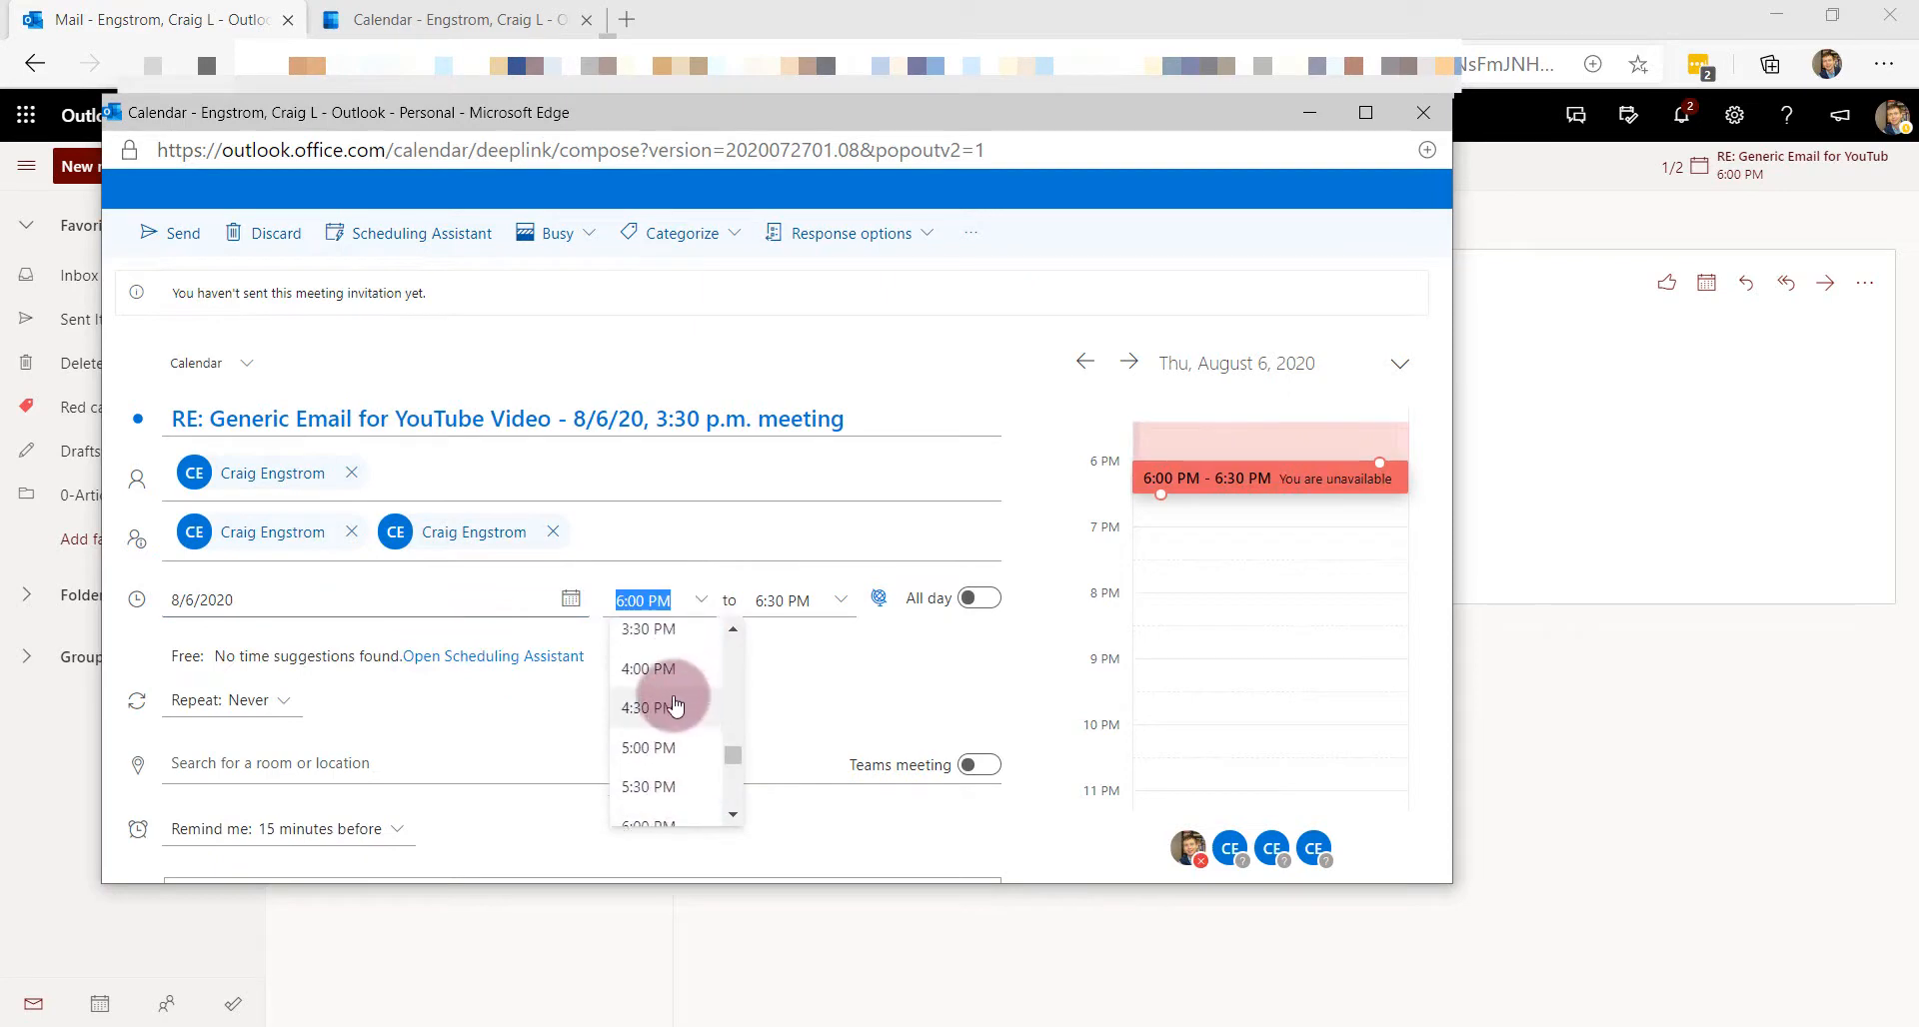
pyautogui.click(665, 644)
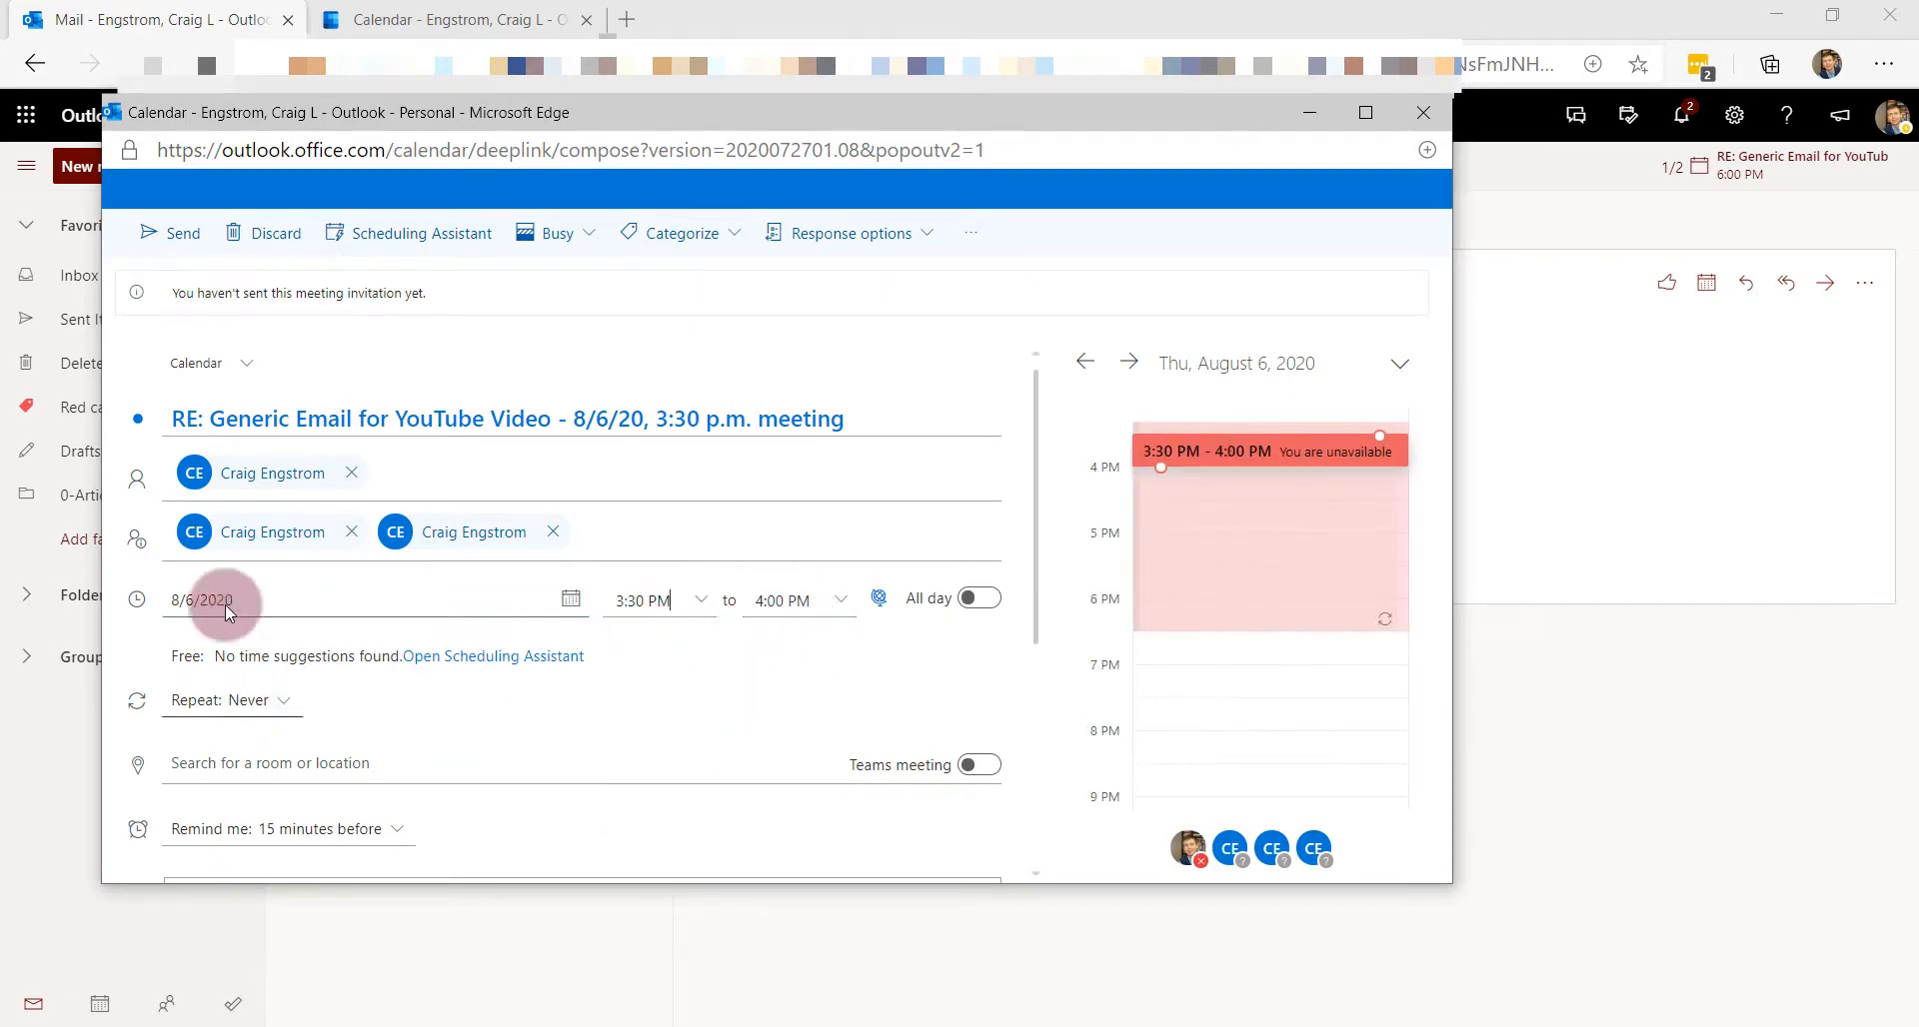
# - Type 'Details below' in the invitation body, then close the window without sending
pyautogui.click(278, 473)
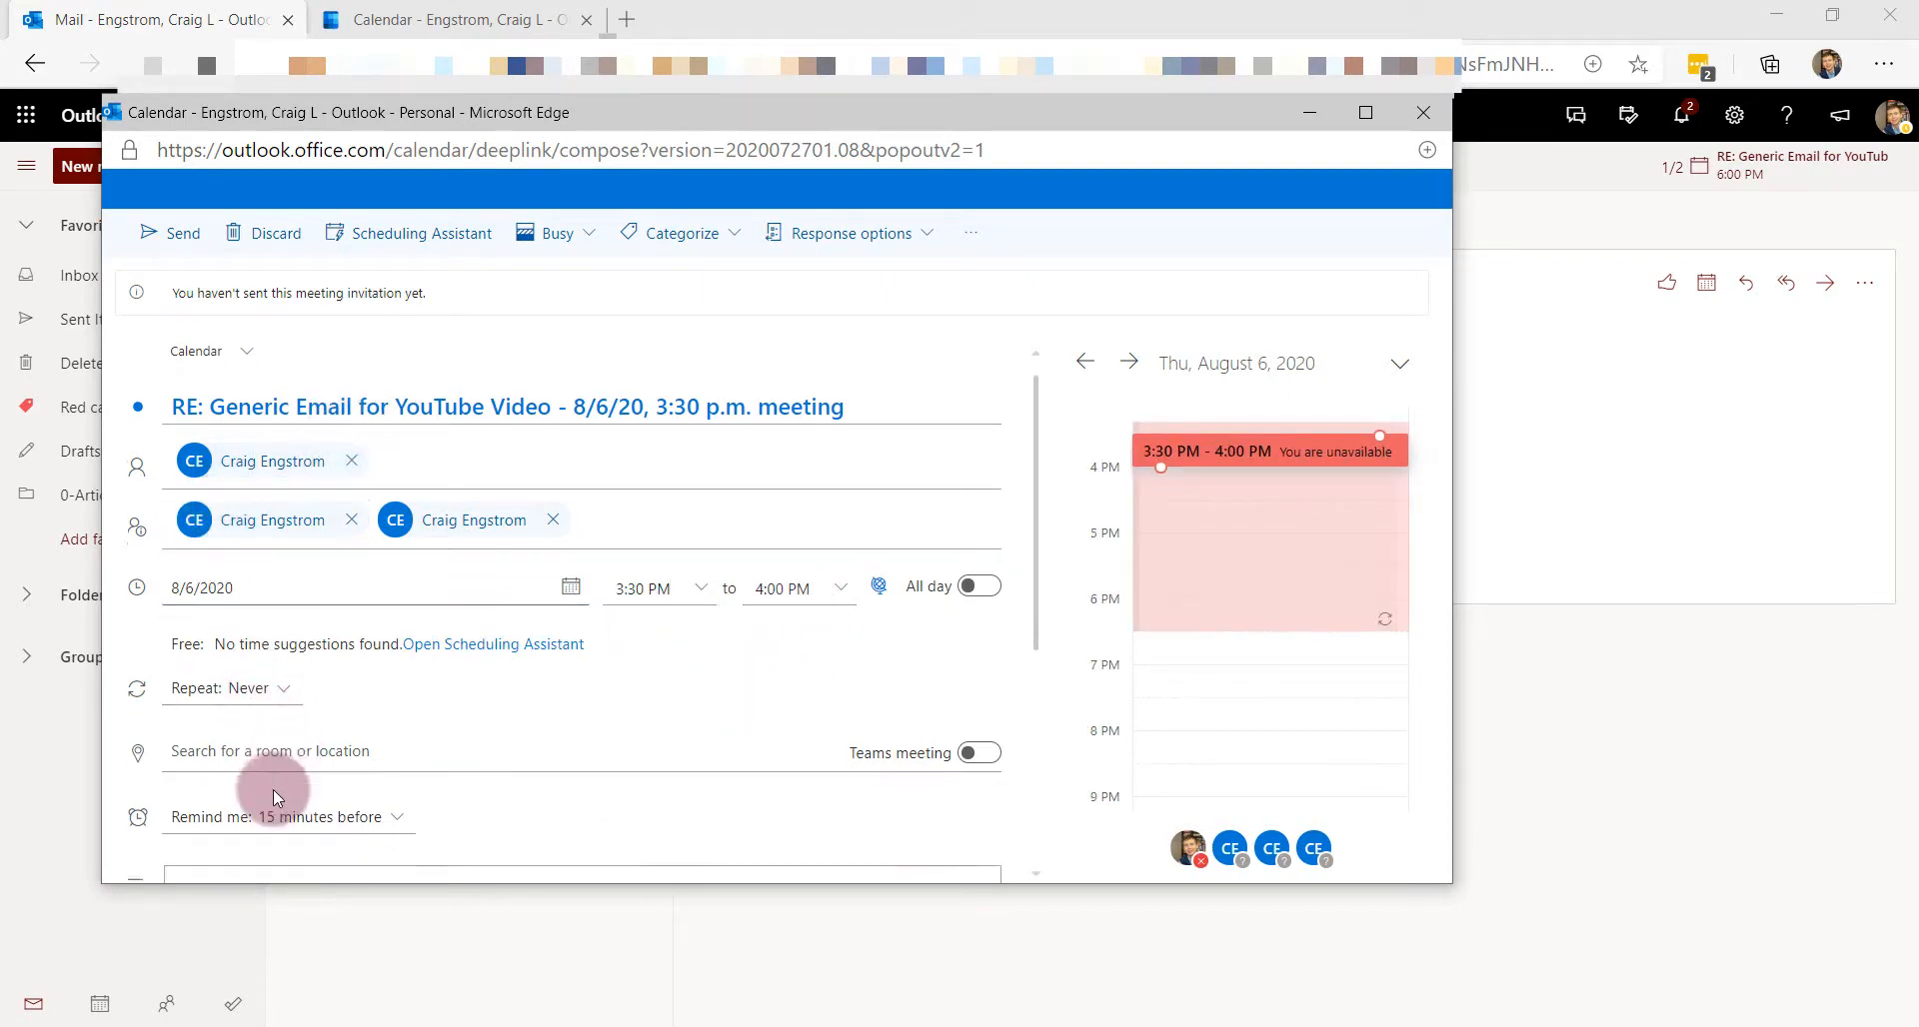
pyautogui.scroll(-3, 274, 784)
pyautogui.scroll(-2, 285, 787)
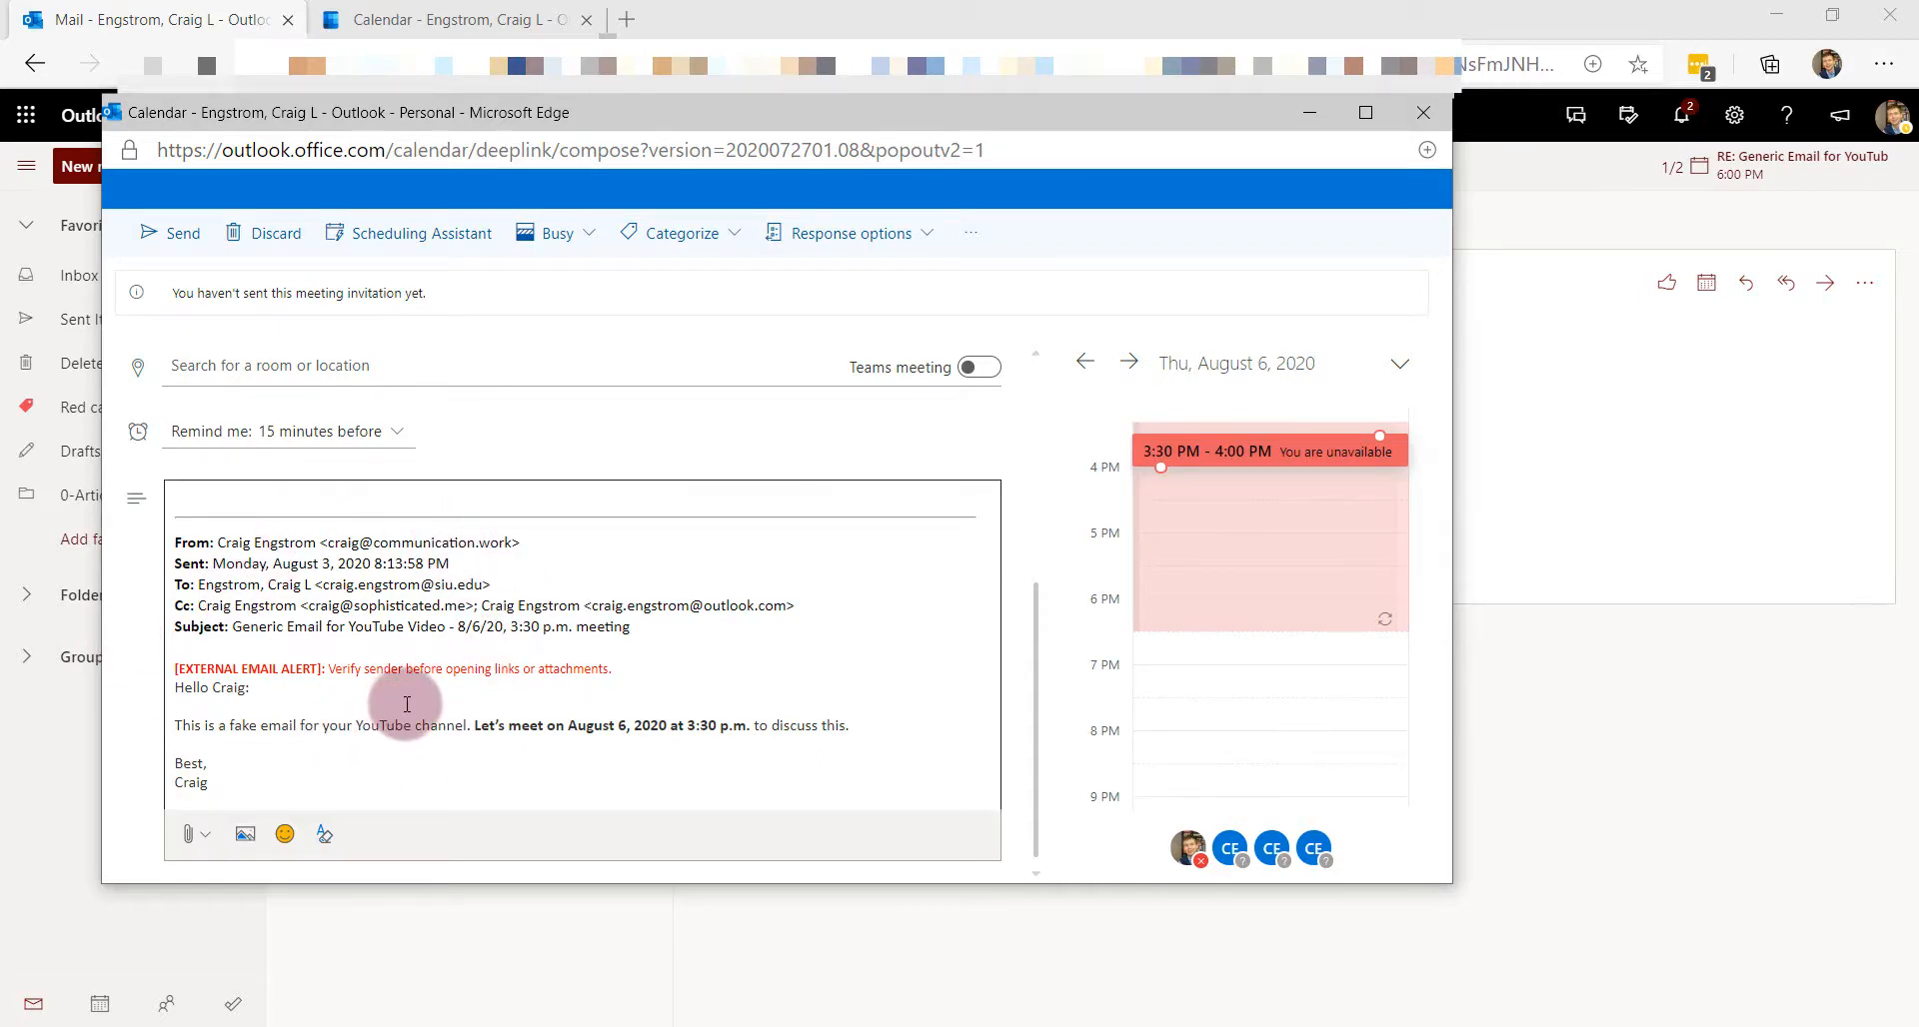
pyautogui.click(256, 500)
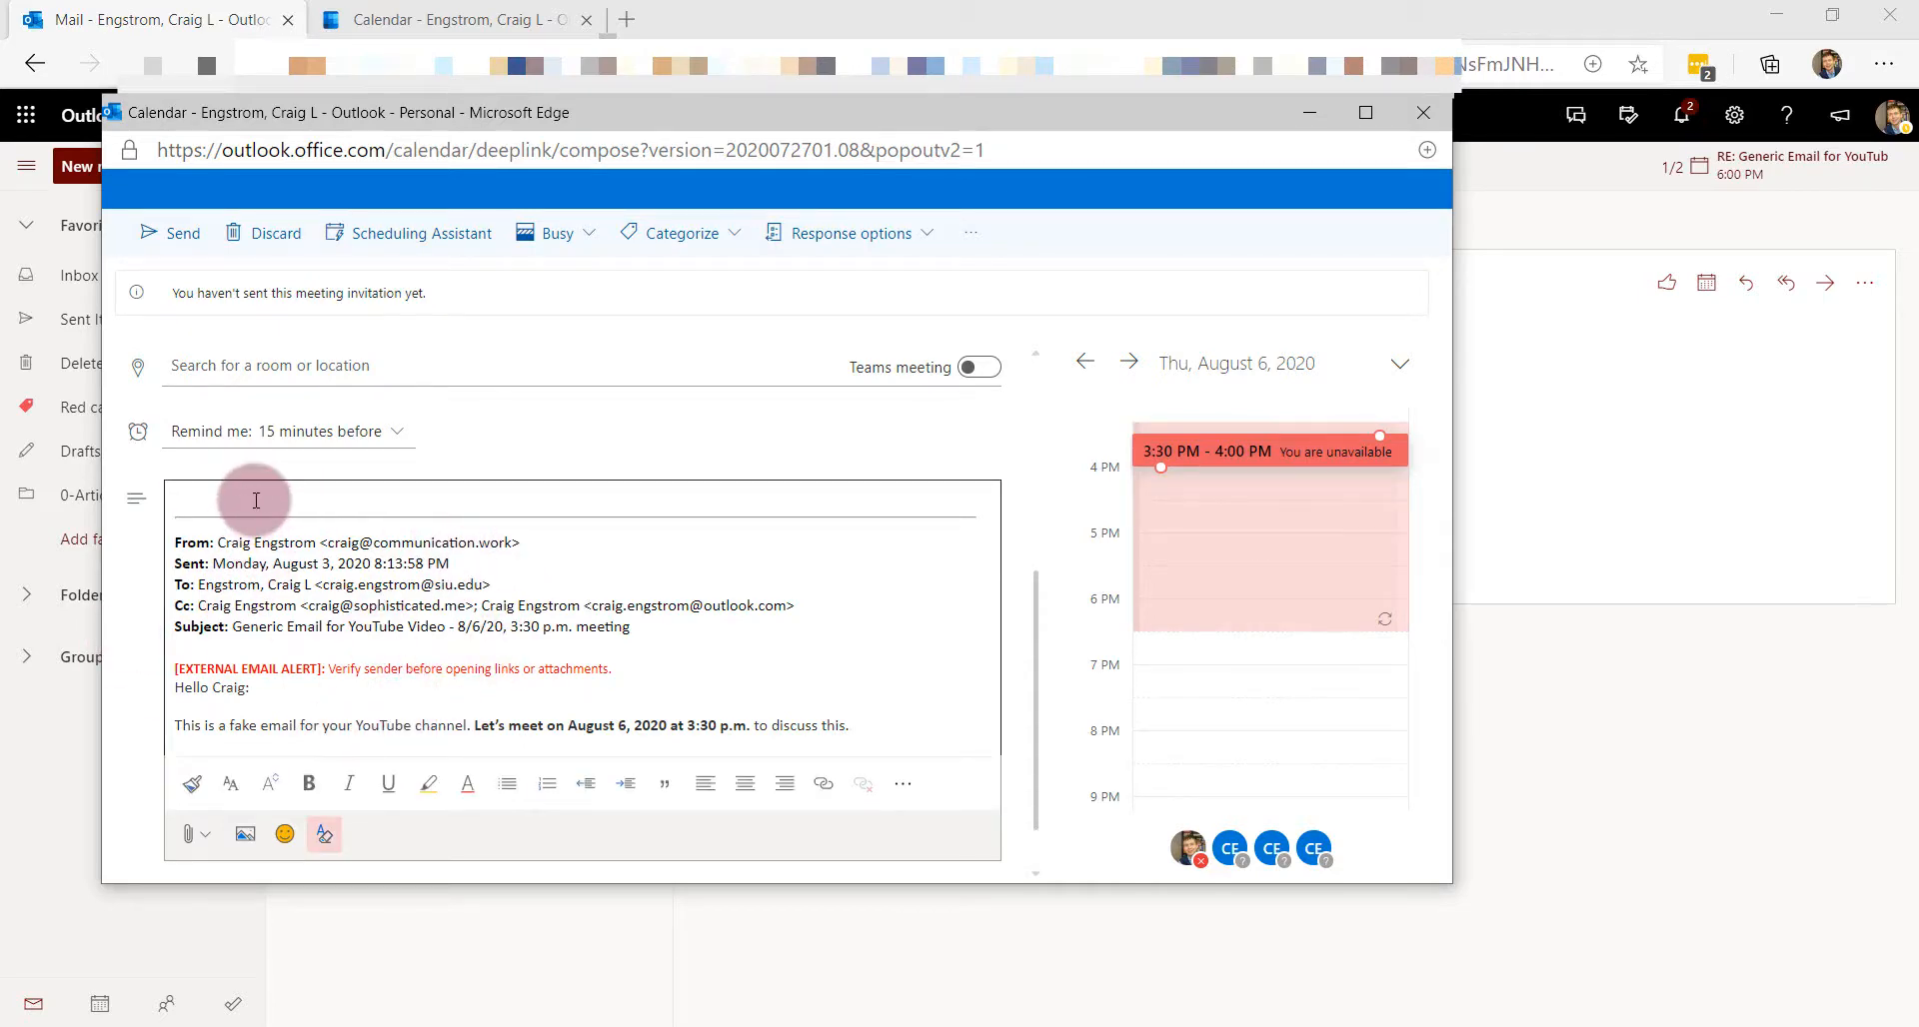
pyautogui.write('Details below.')
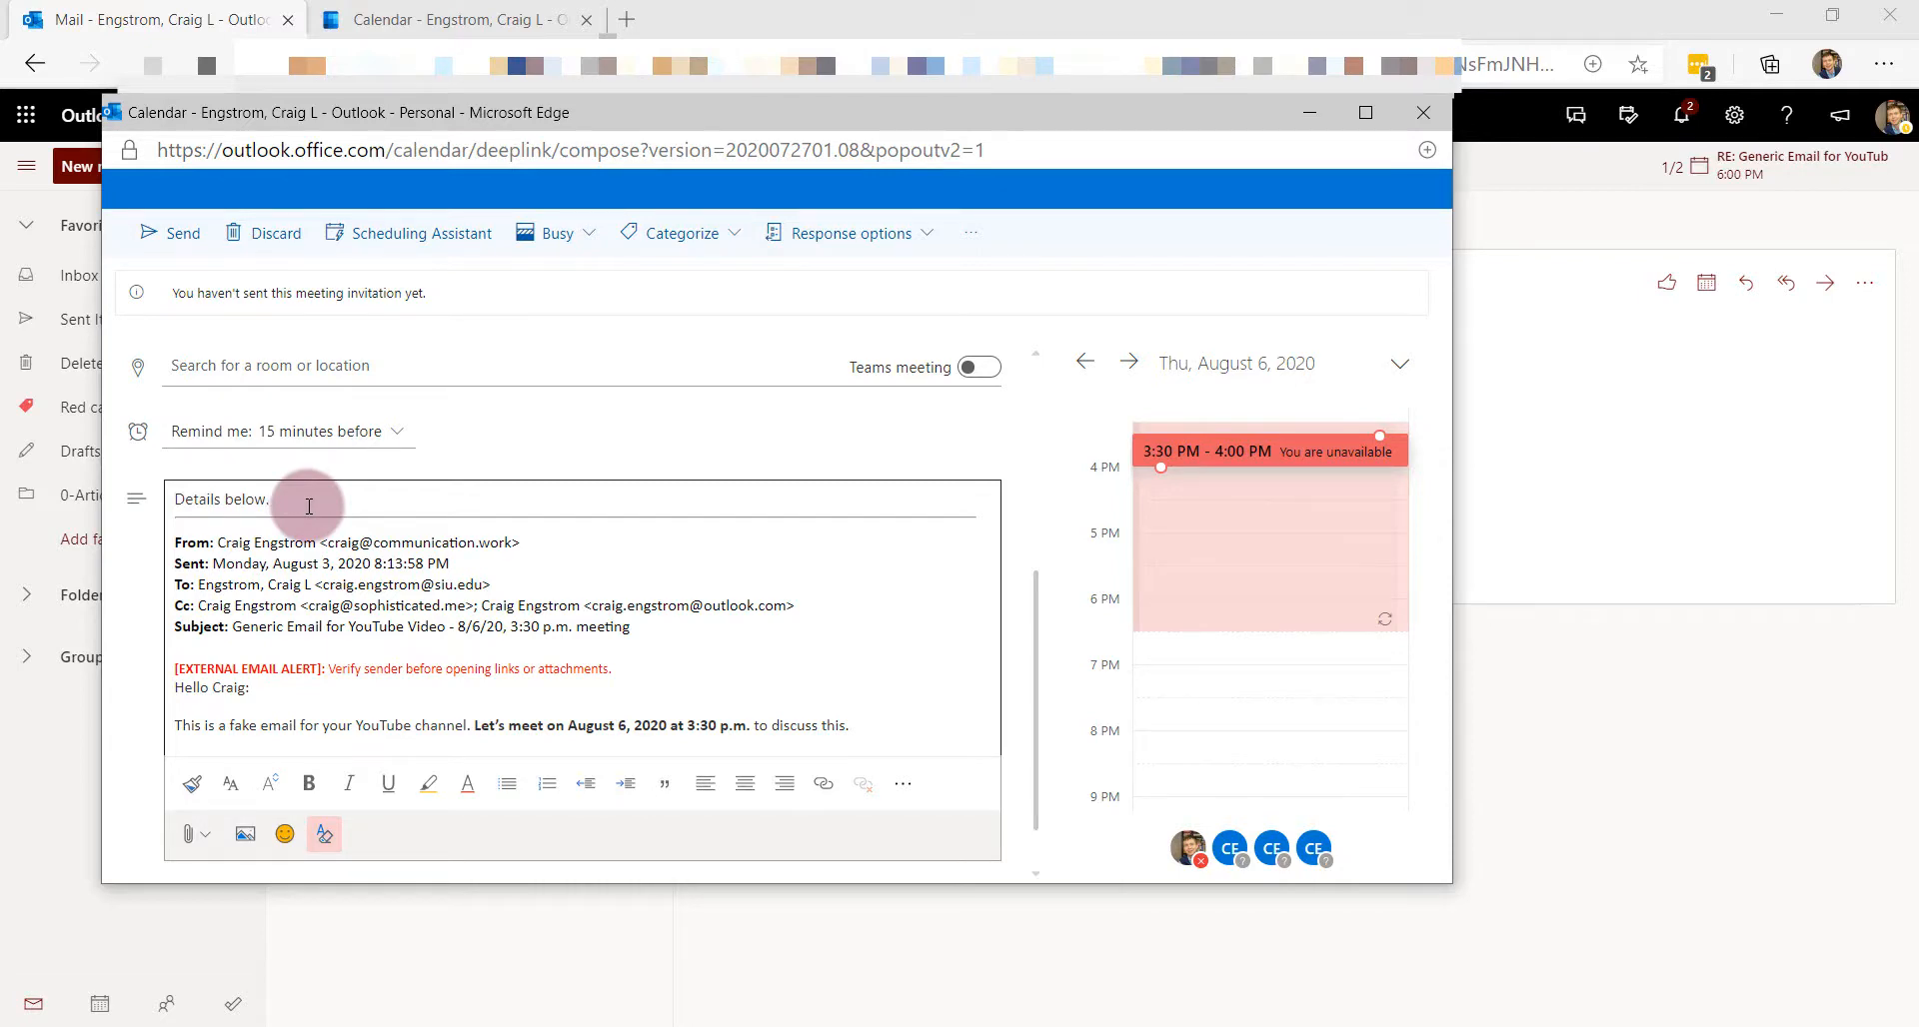
pyautogui.click(1422, 118)
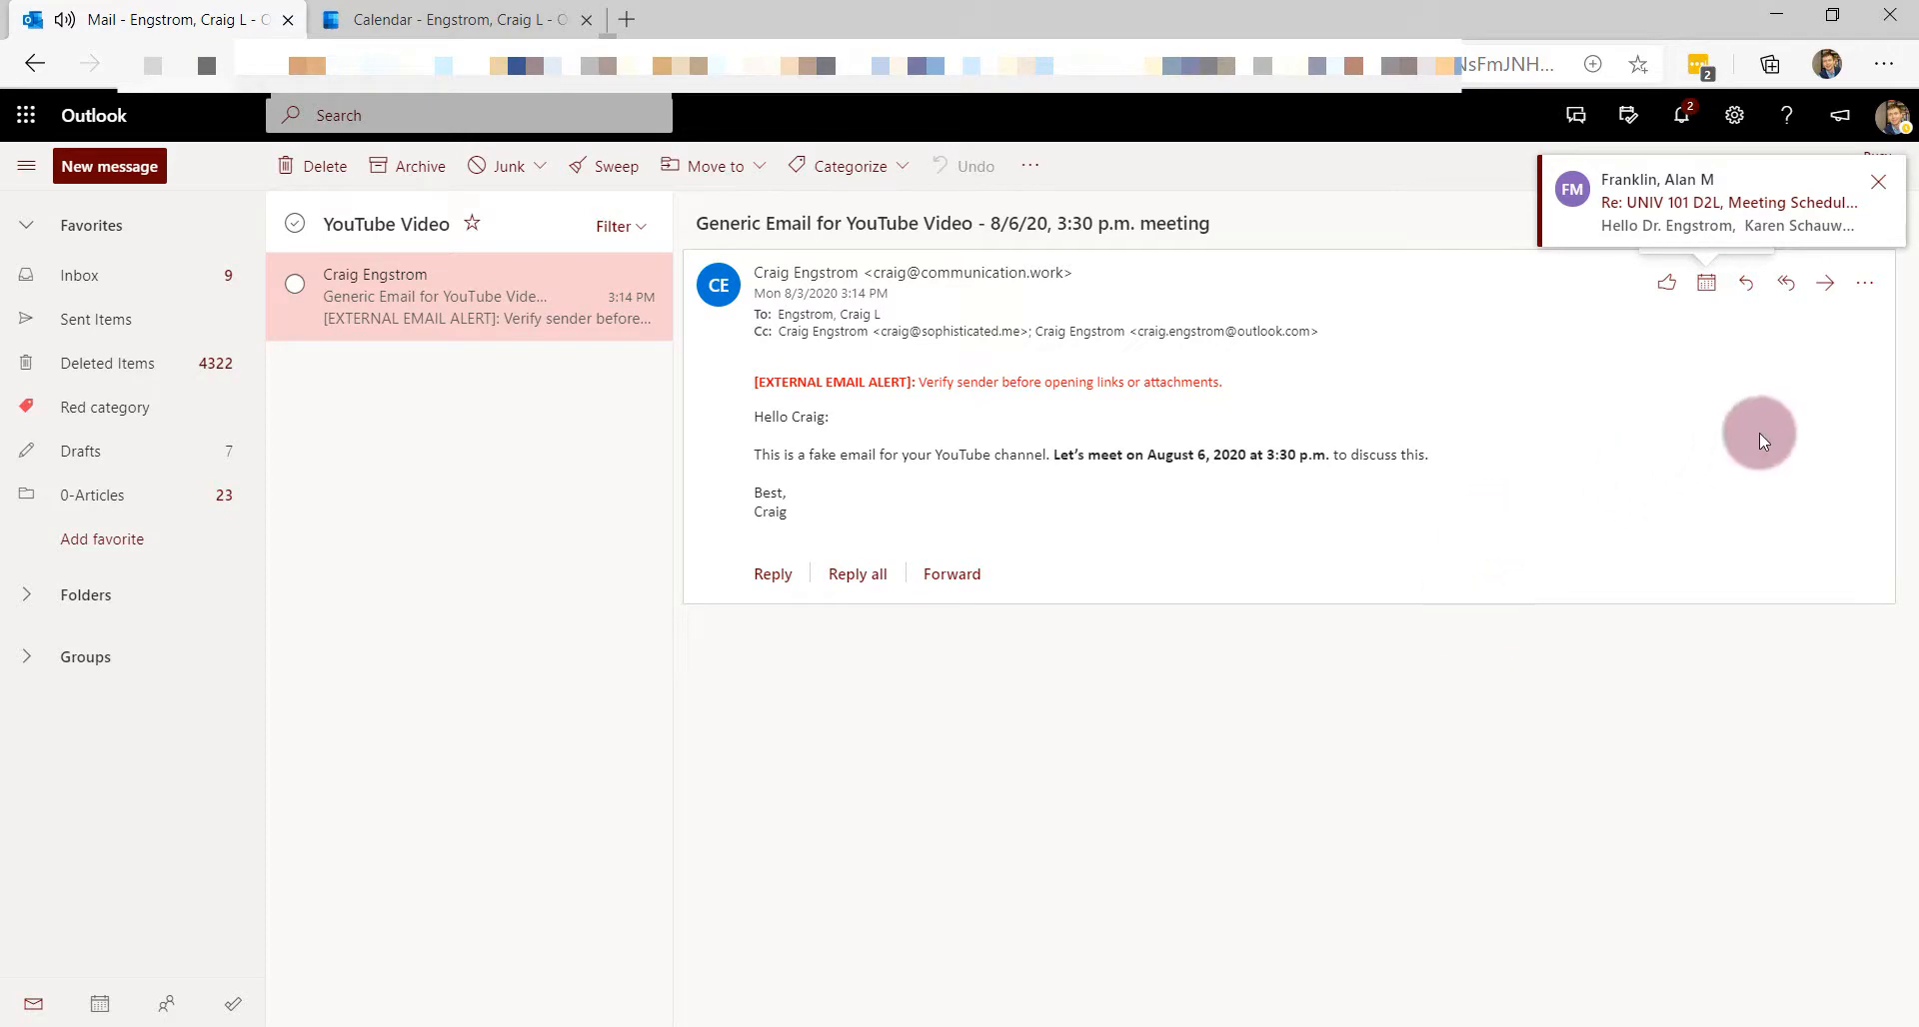
# - Dismiss the new-mail notification and check the week calendar for any new meeting
pyautogui.click(1837, 204)
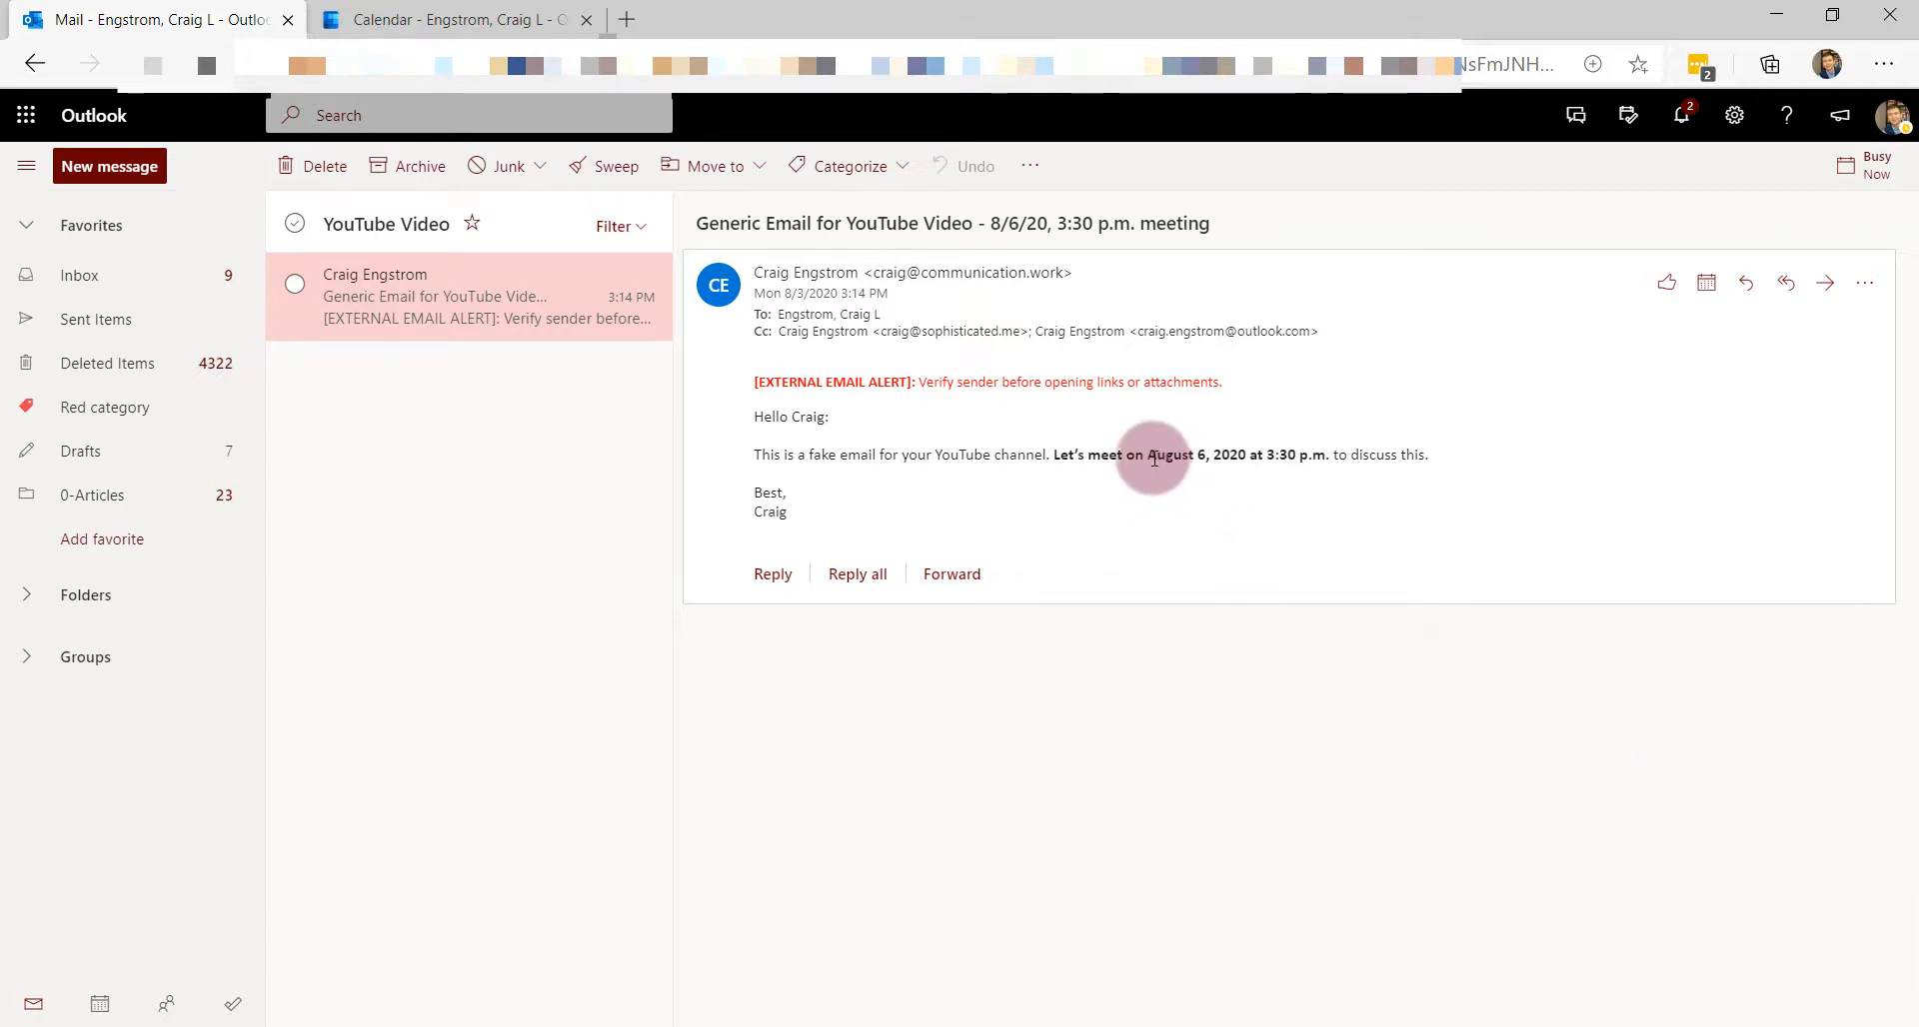
pyautogui.click(392, 14)
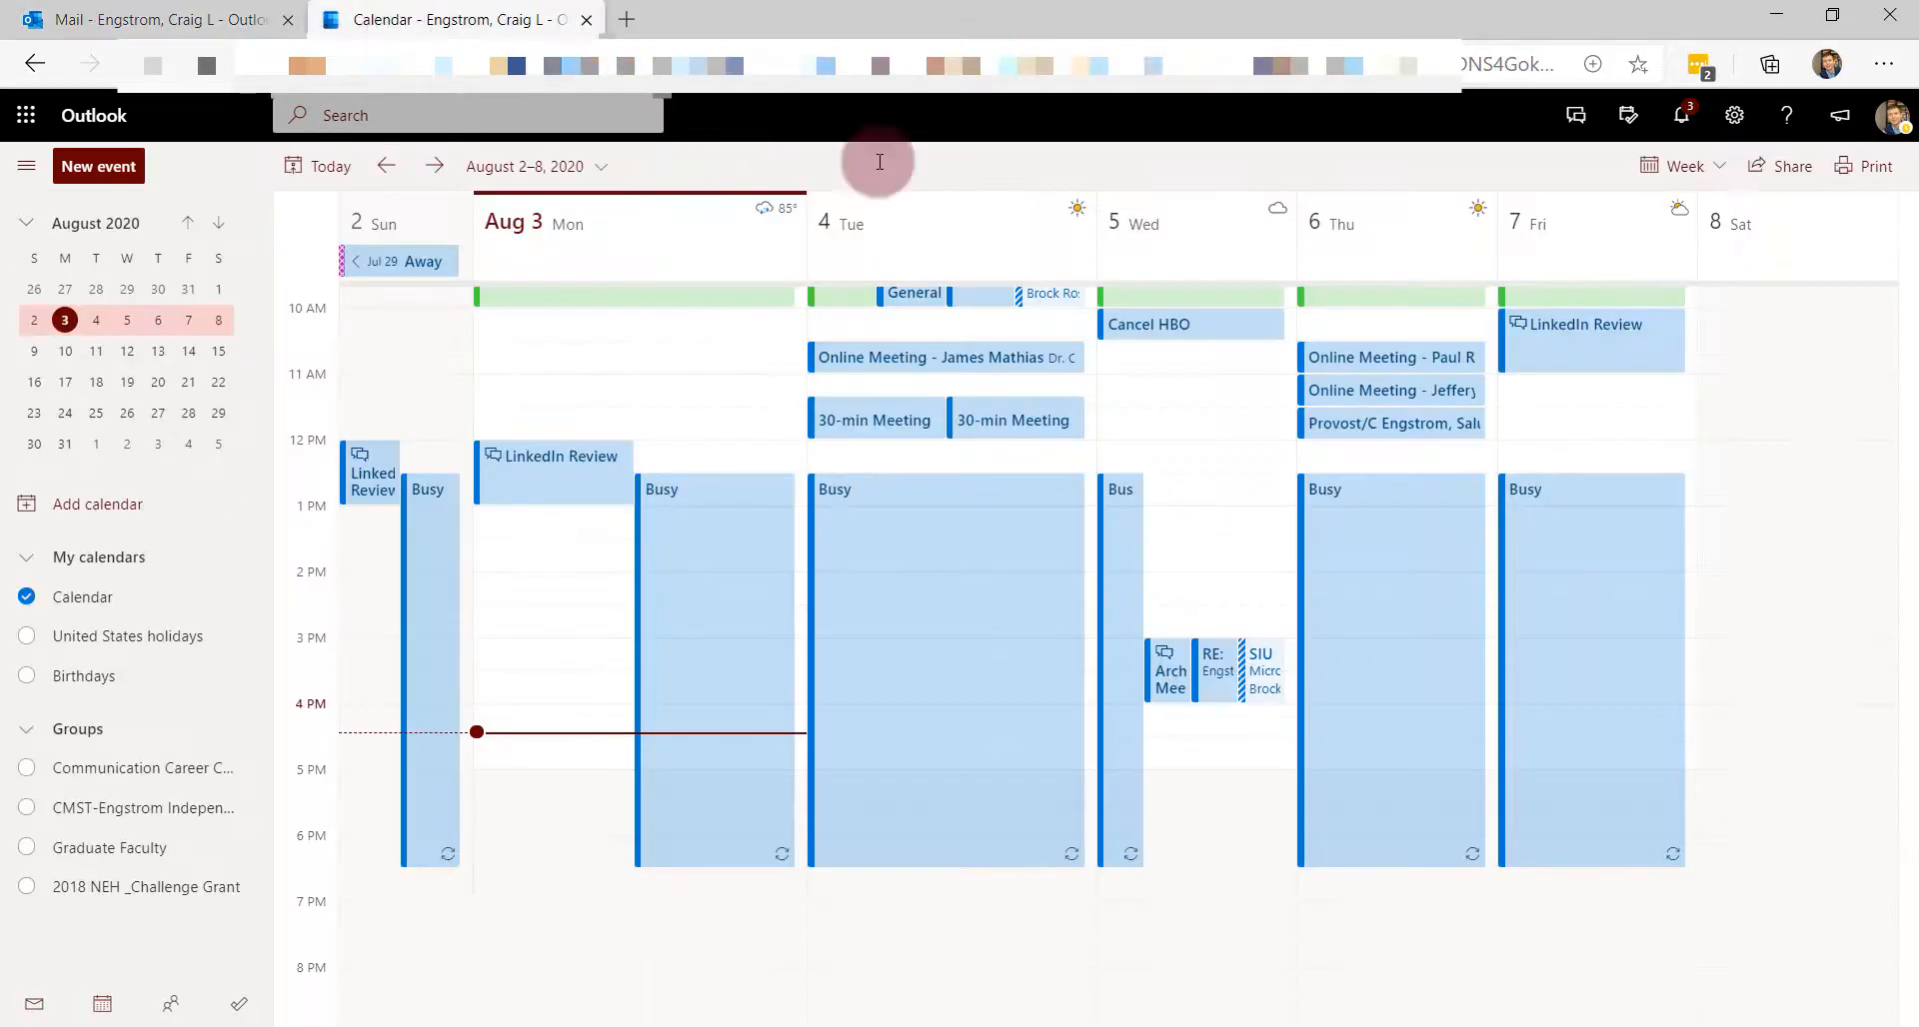
pyautogui.click(1560, 550)
pyautogui.press('Escape')
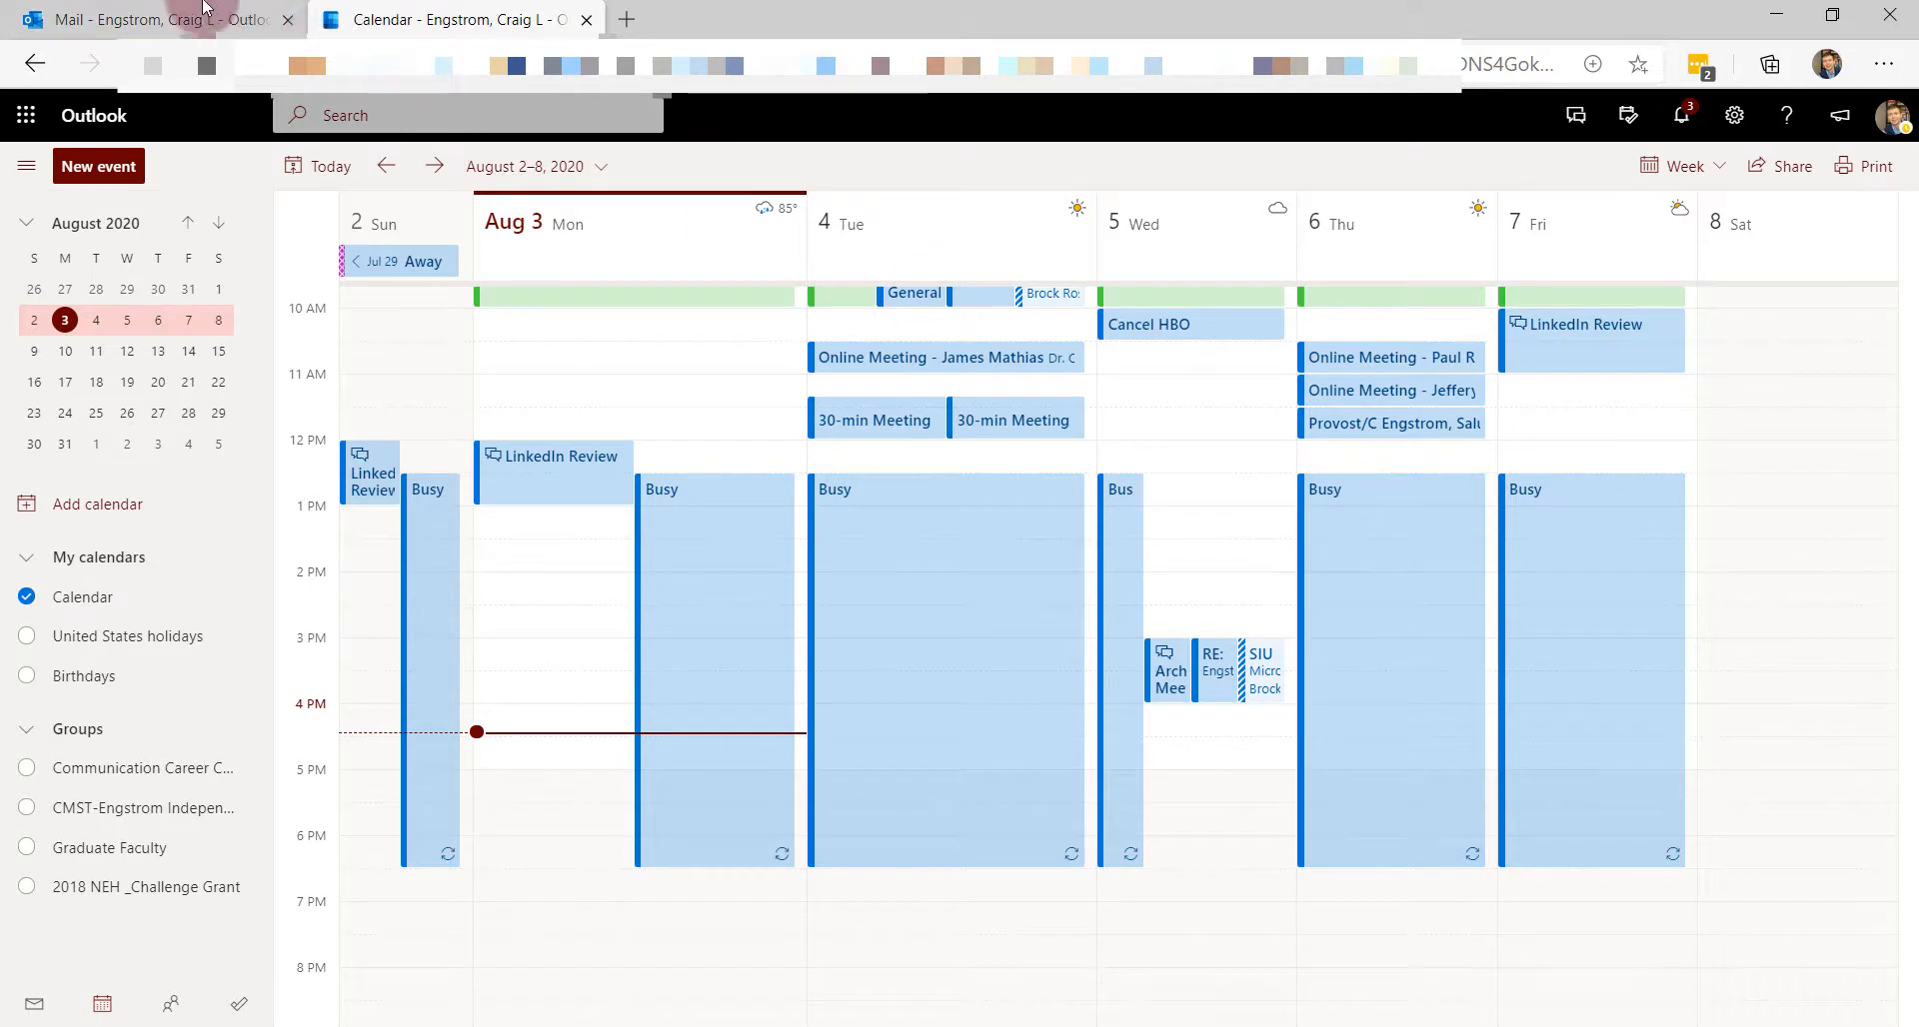
# - Recheck the calendar, then start a fresh reply-all meeting invitation from the YouTube Video email
pyautogui.click(165, 19)
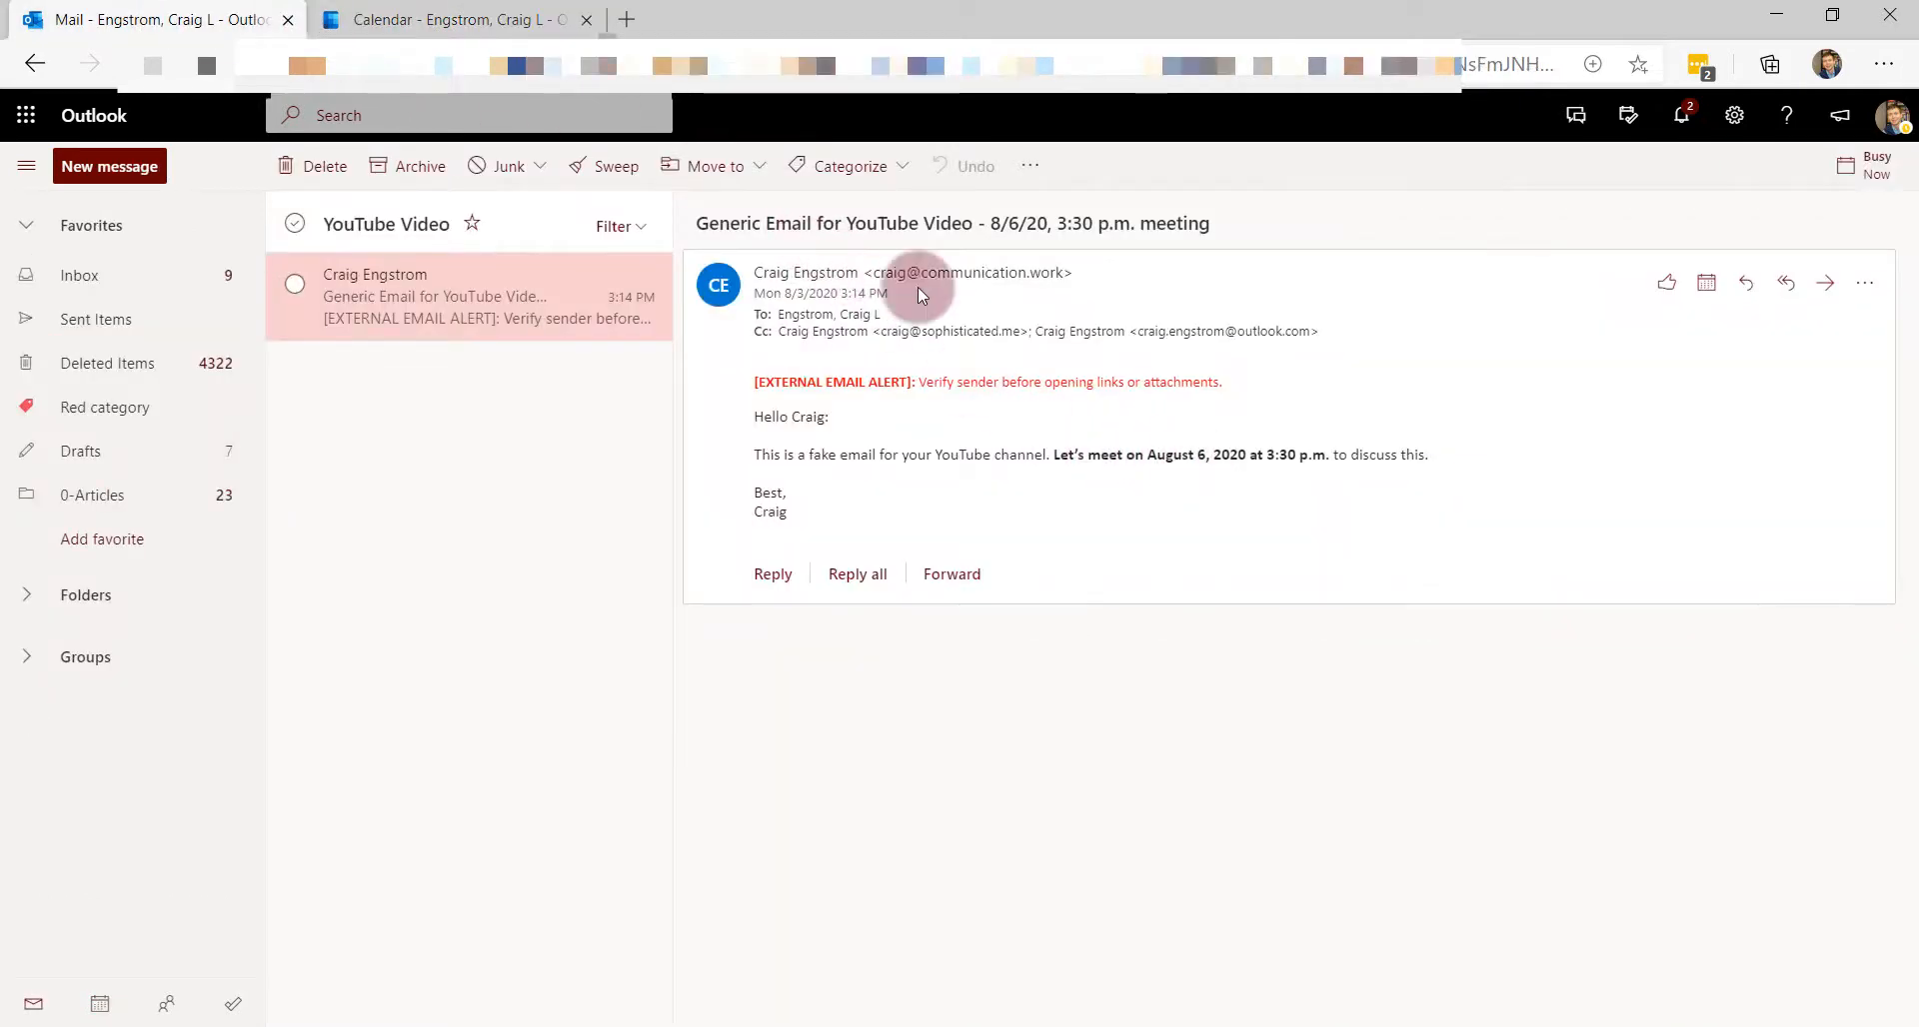
pyautogui.click(480, 20)
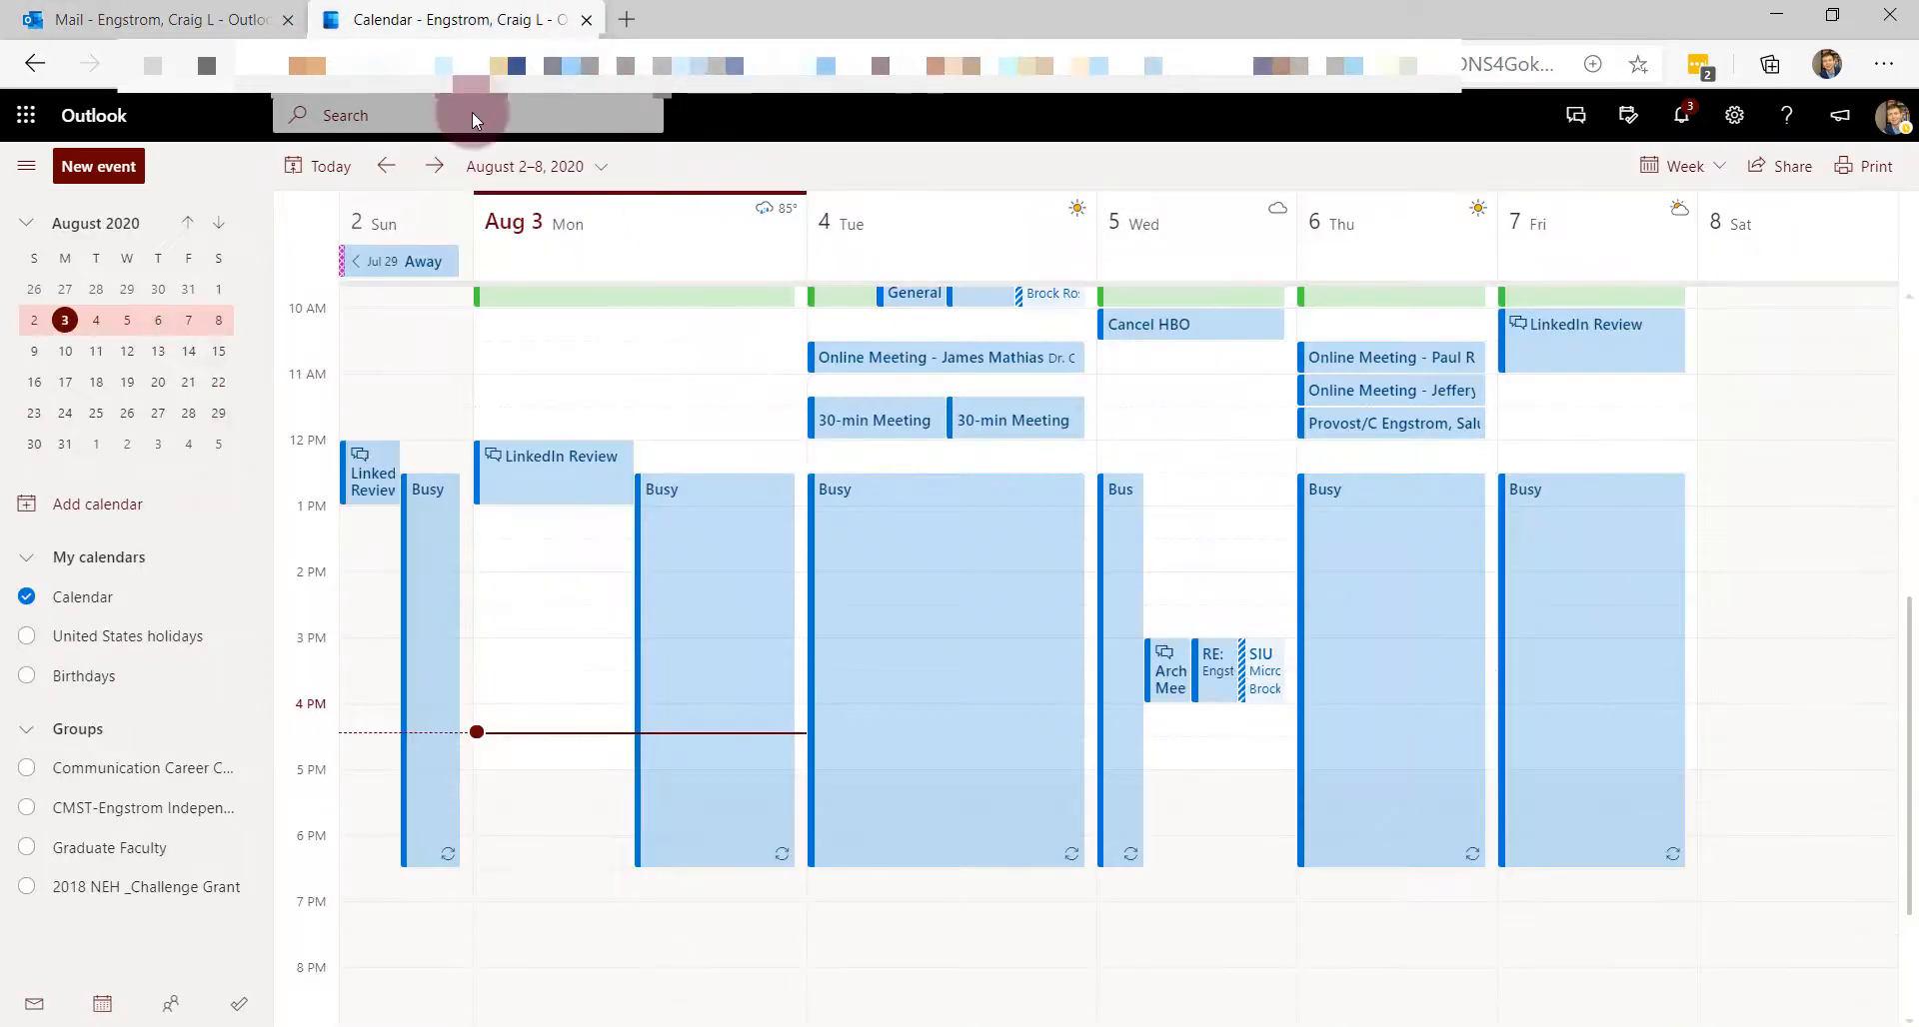
pyautogui.click(112, 30)
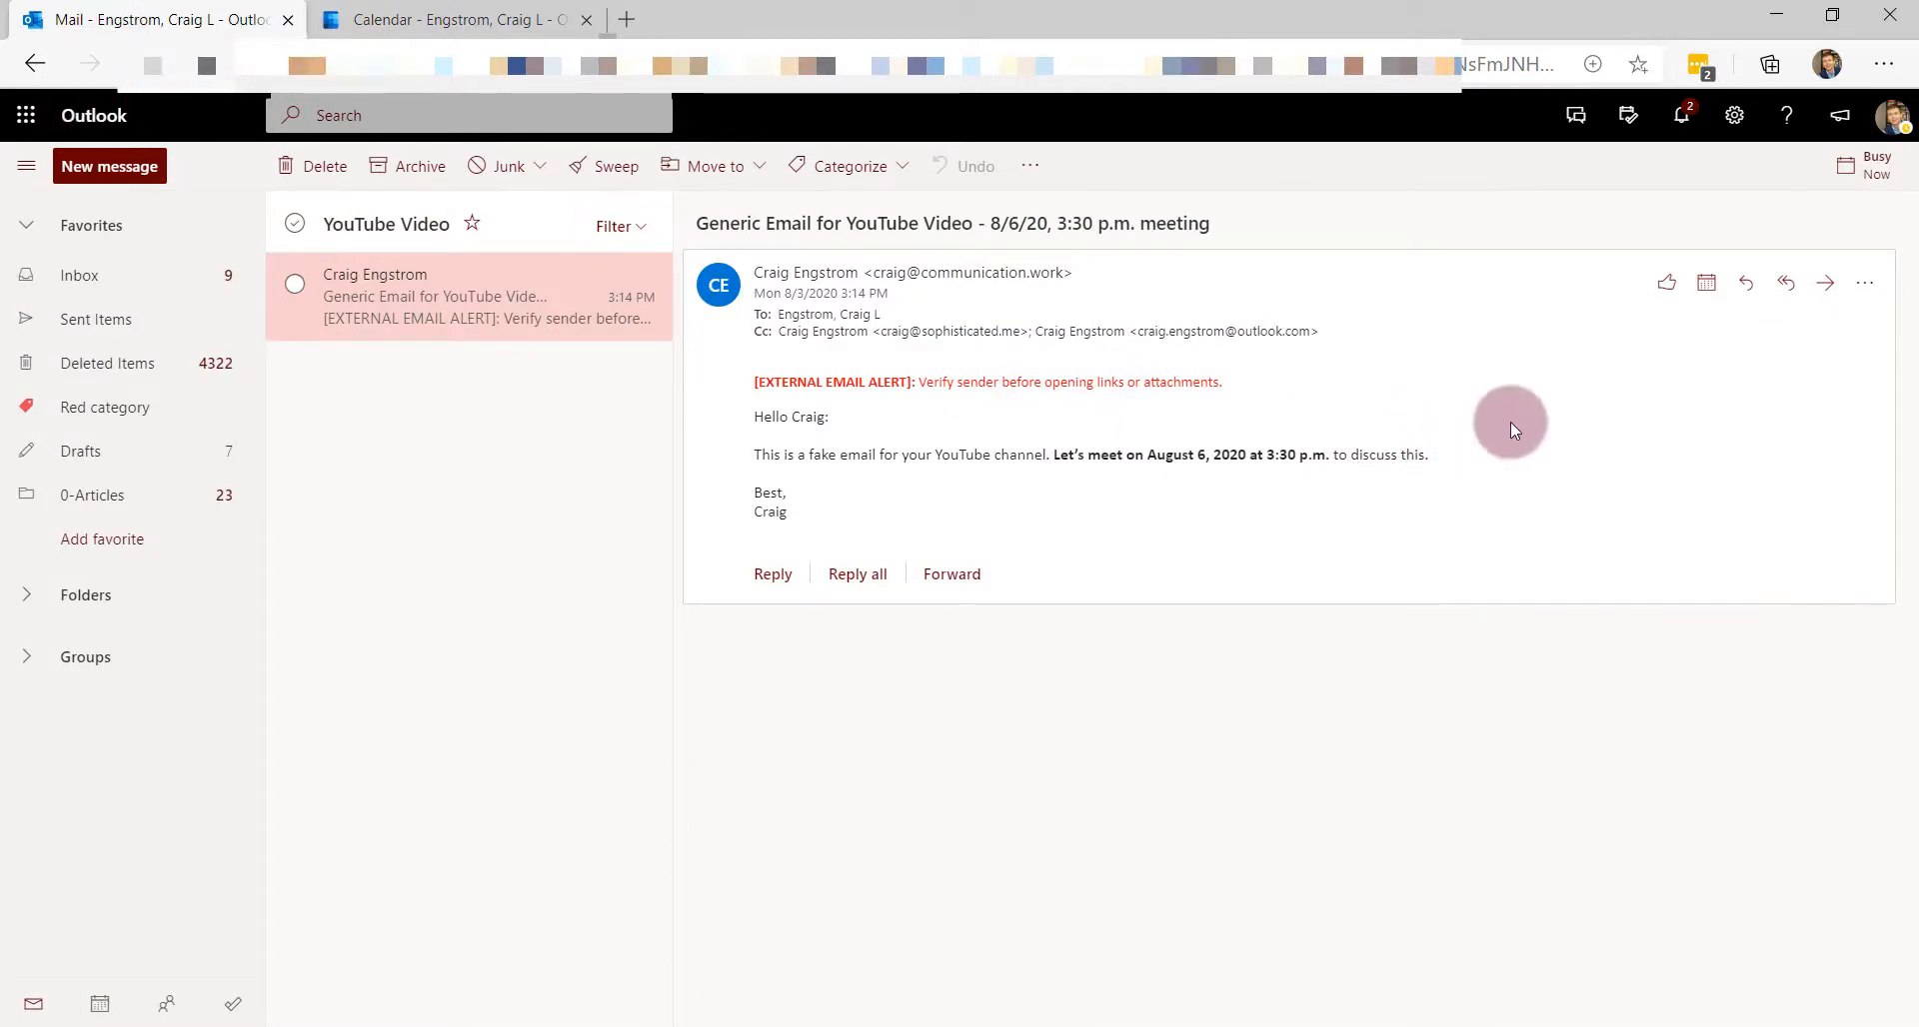
pyautogui.click(1707, 290)
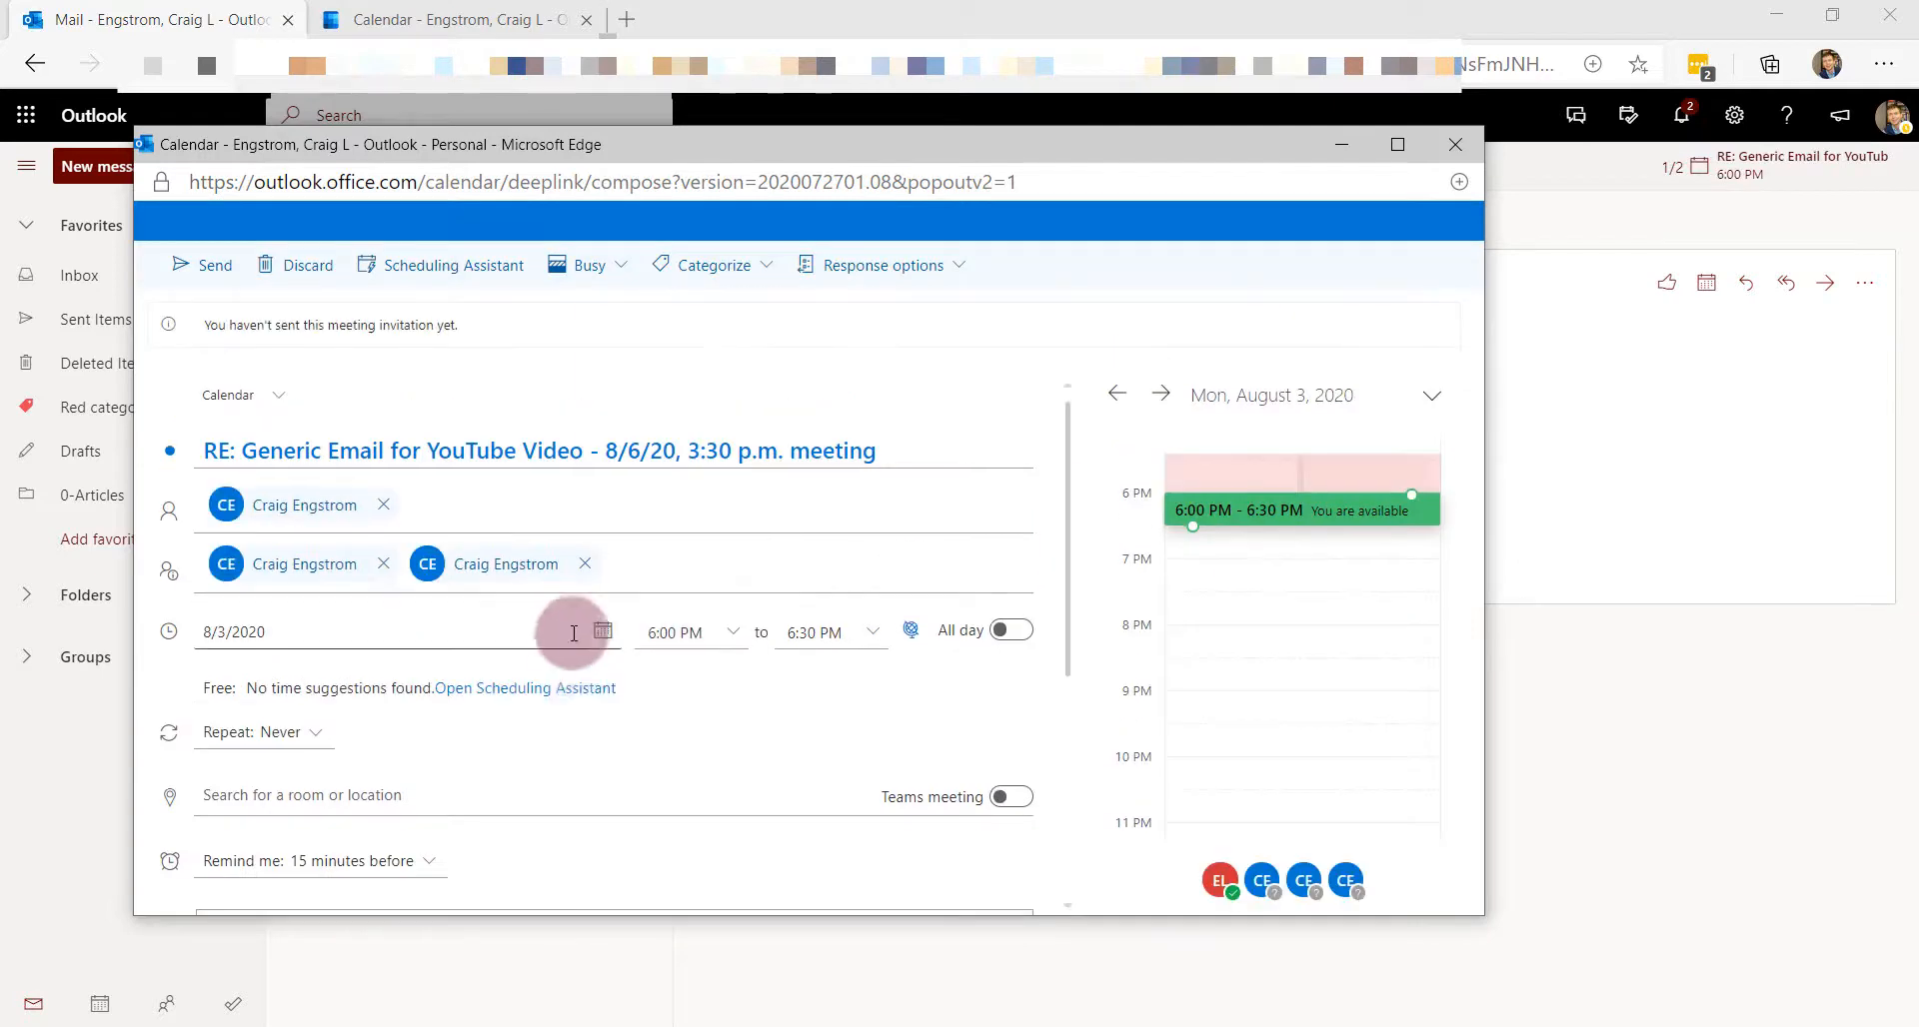
# - Set the meeting date to August 6 with a 3:30 PM start time
pyautogui.scroll(-3, 608, 709)
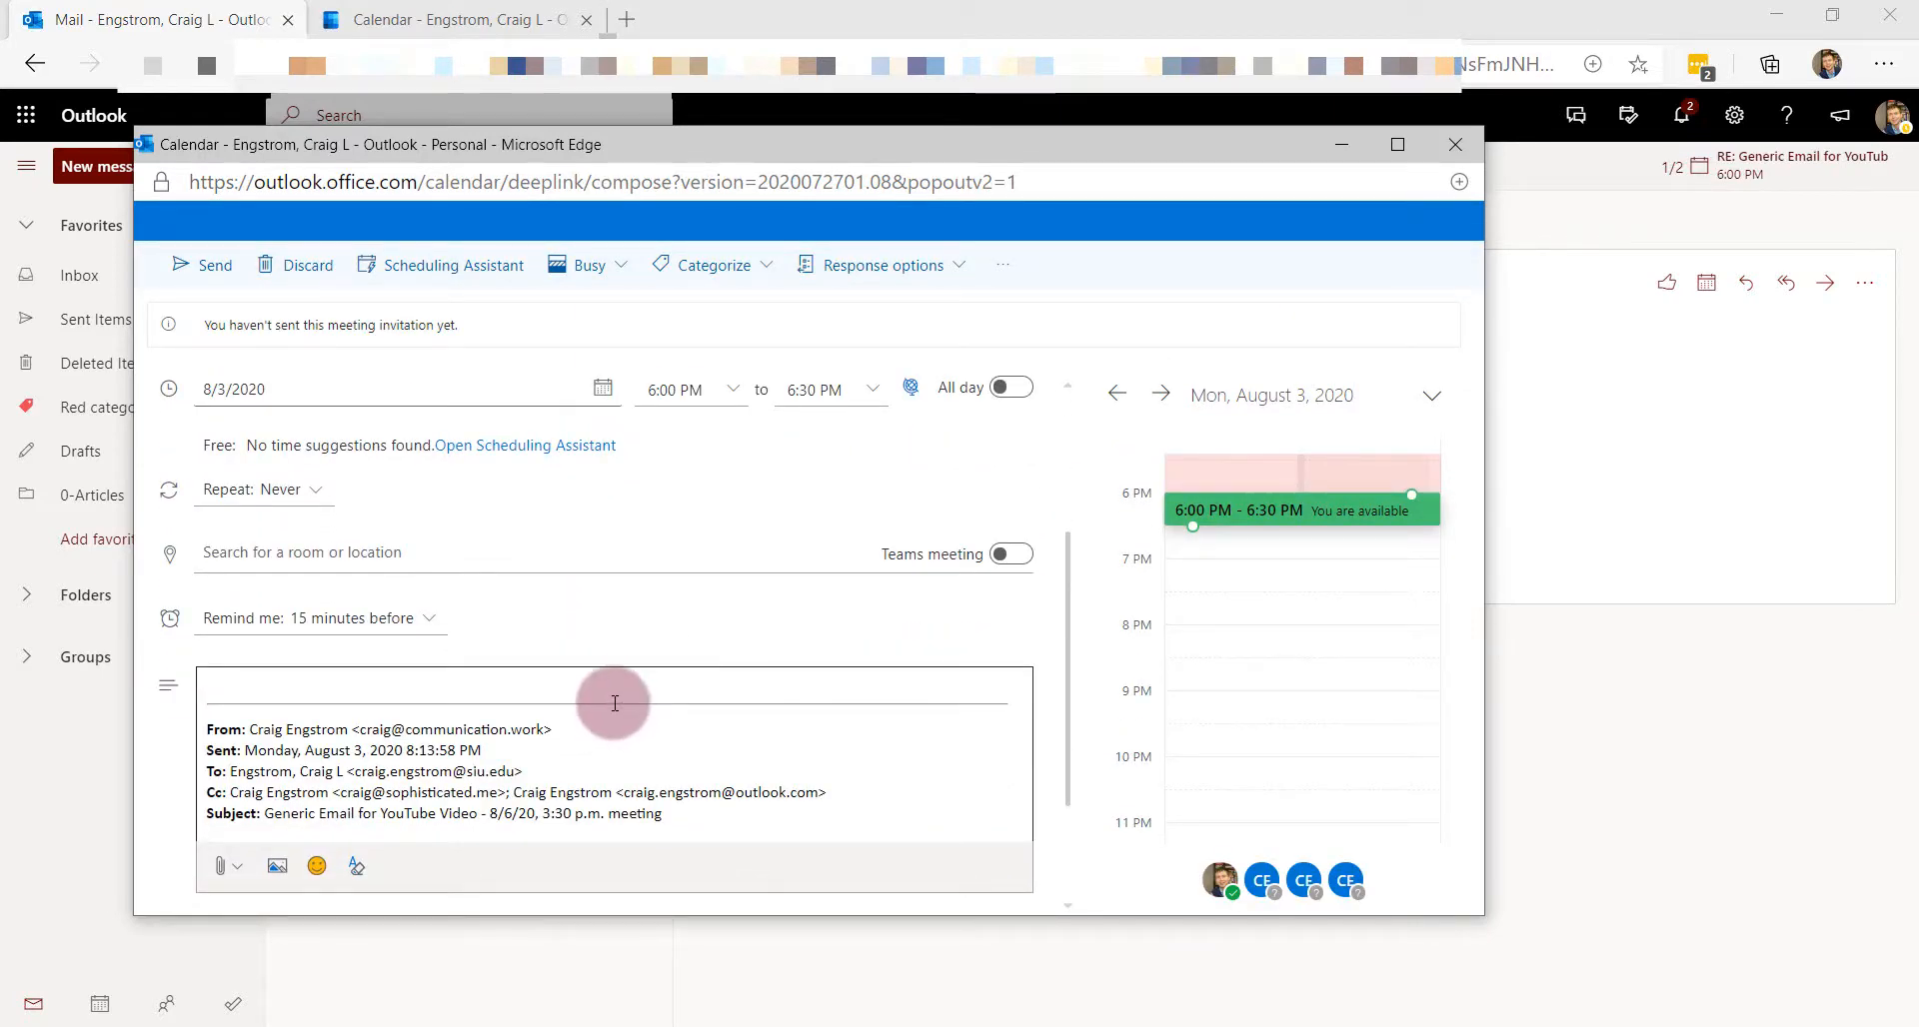
pyautogui.scroll(1, 614, 705)
pyautogui.scroll(2, 614, 703)
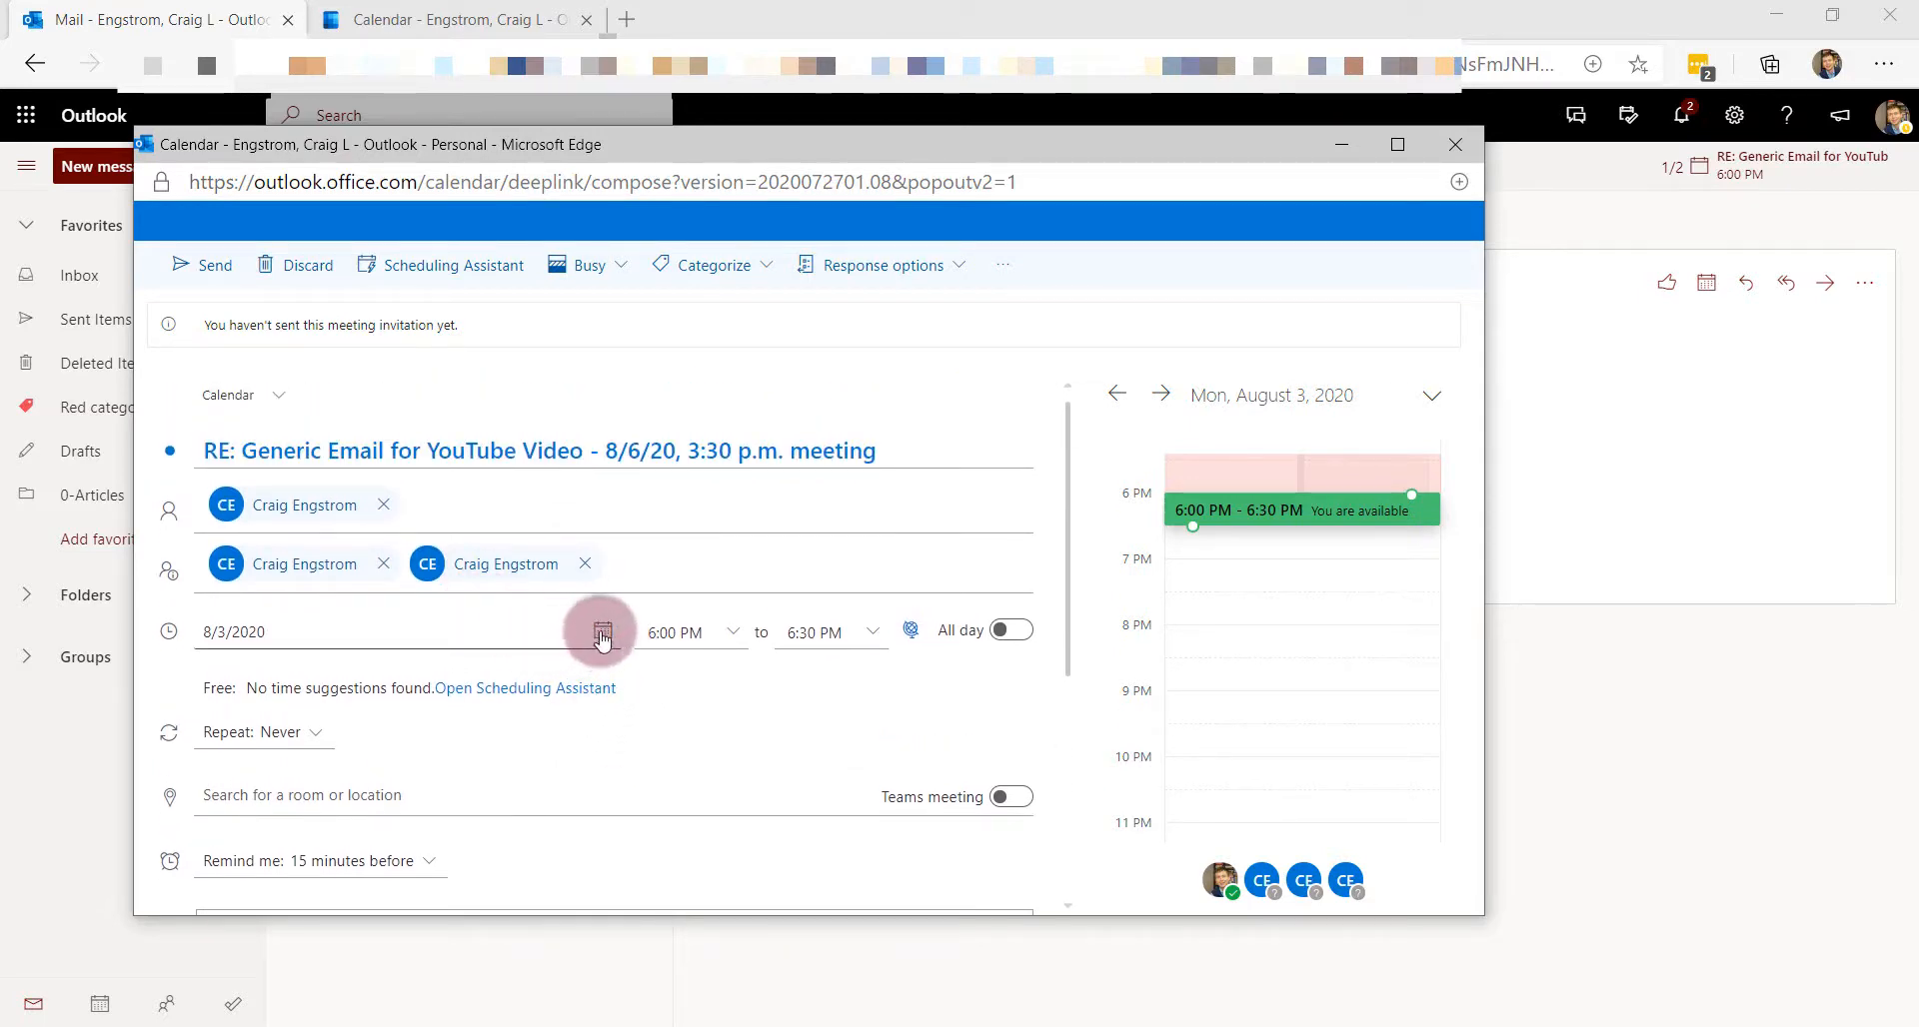
pyautogui.click(601, 631)
pyautogui.click(346, 414)
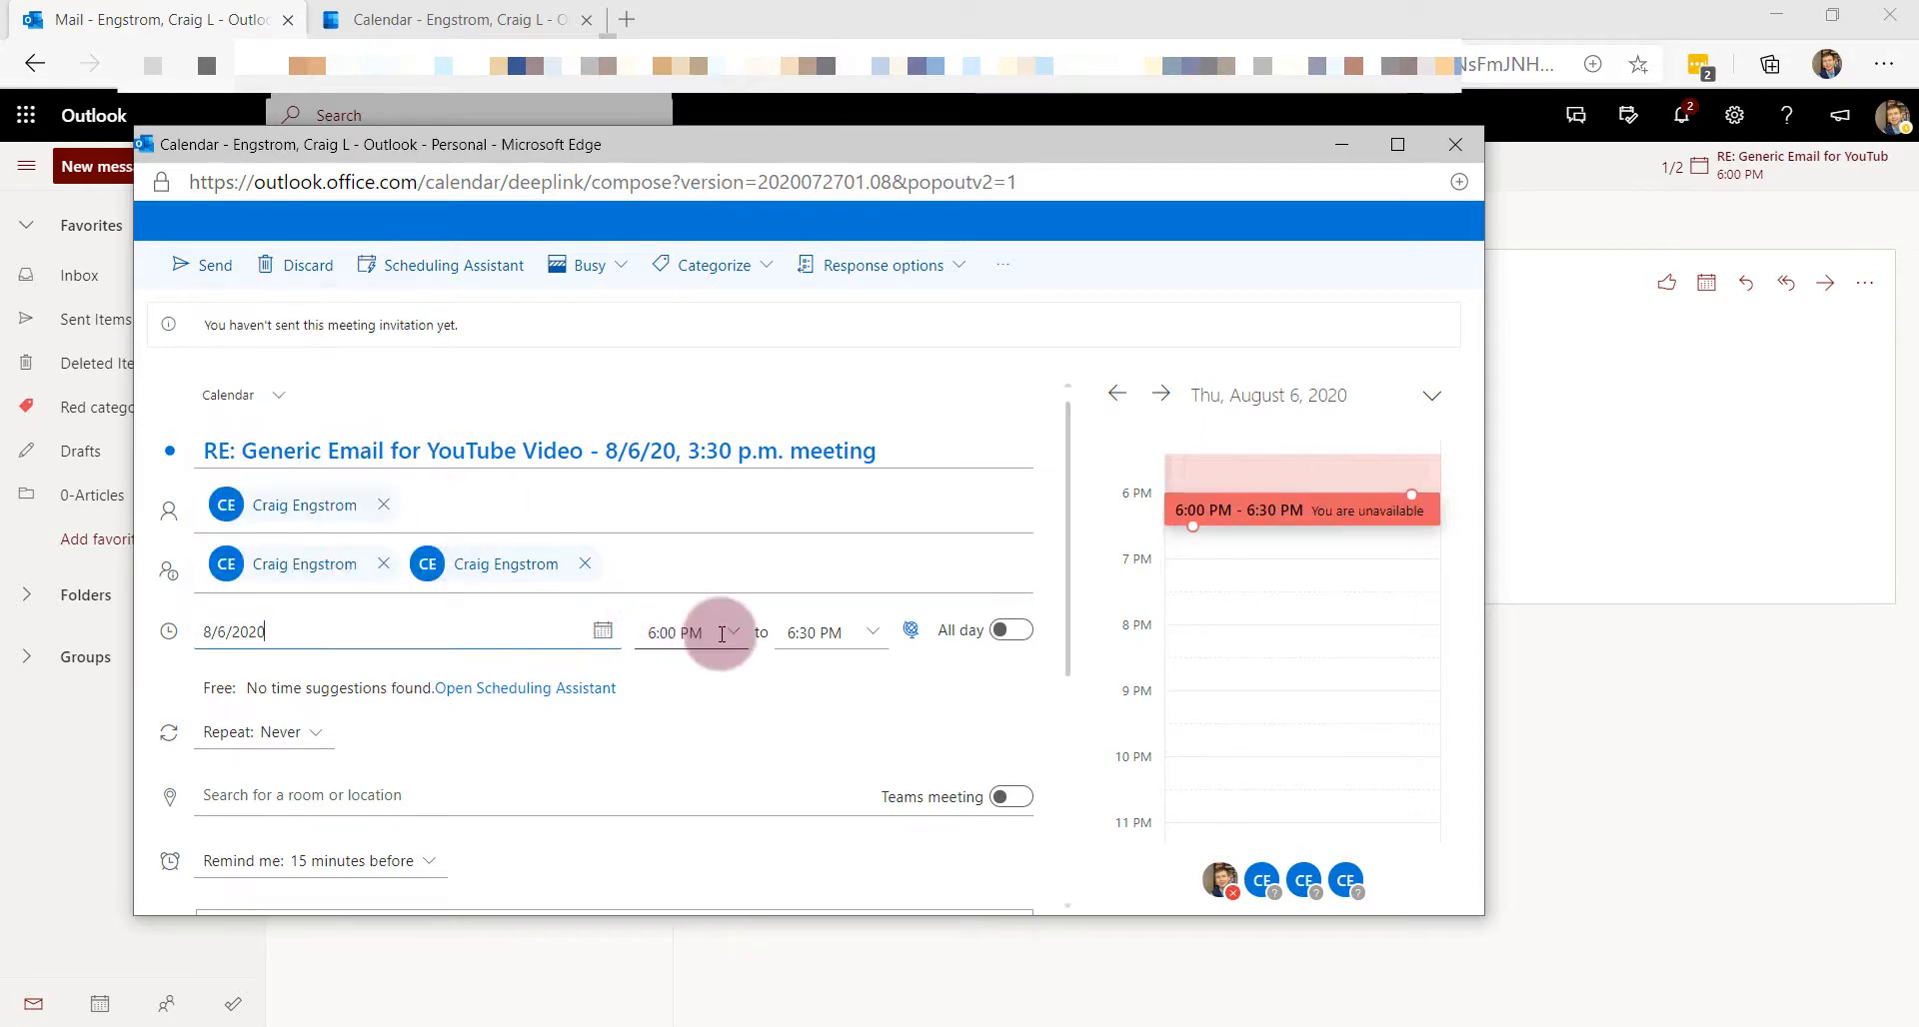
pyautogui.click(686, 633)
pyautogui.click(732, 641)
pyautogui.scroll(4, 700, 699)
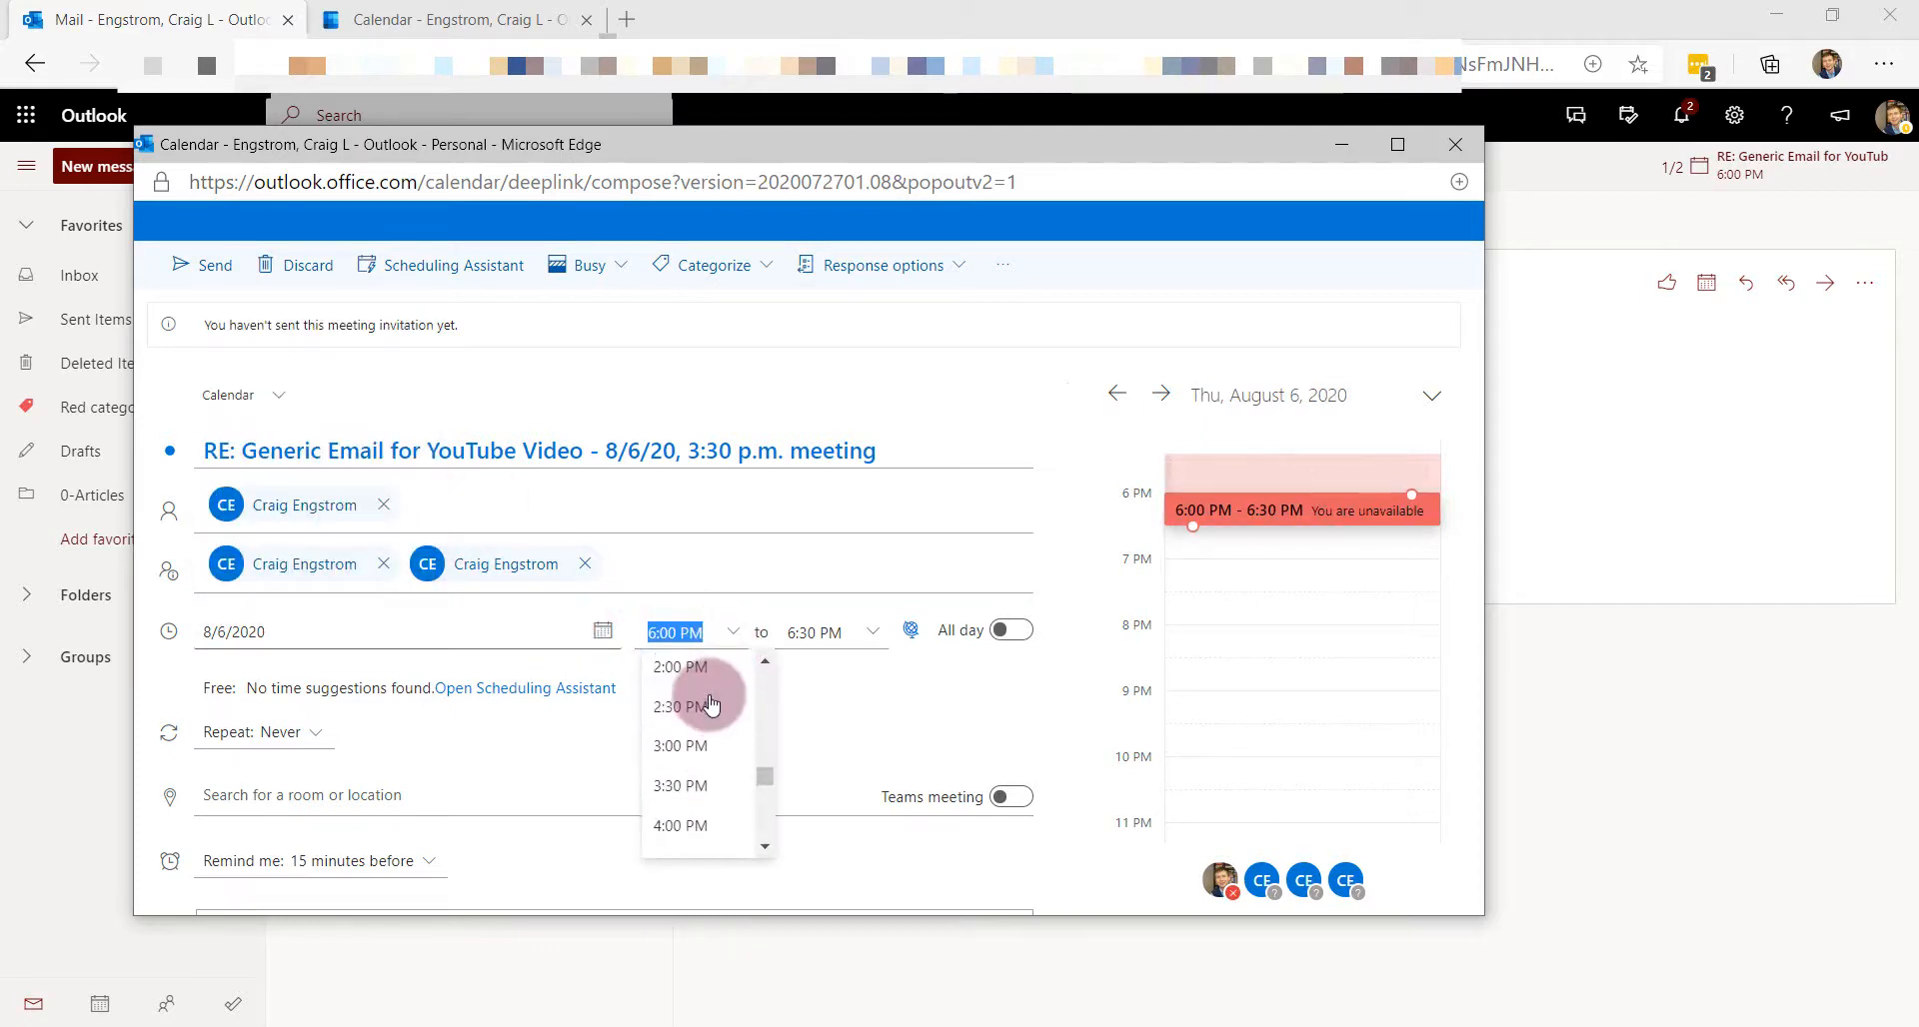
pyautogui.click(682, 789)
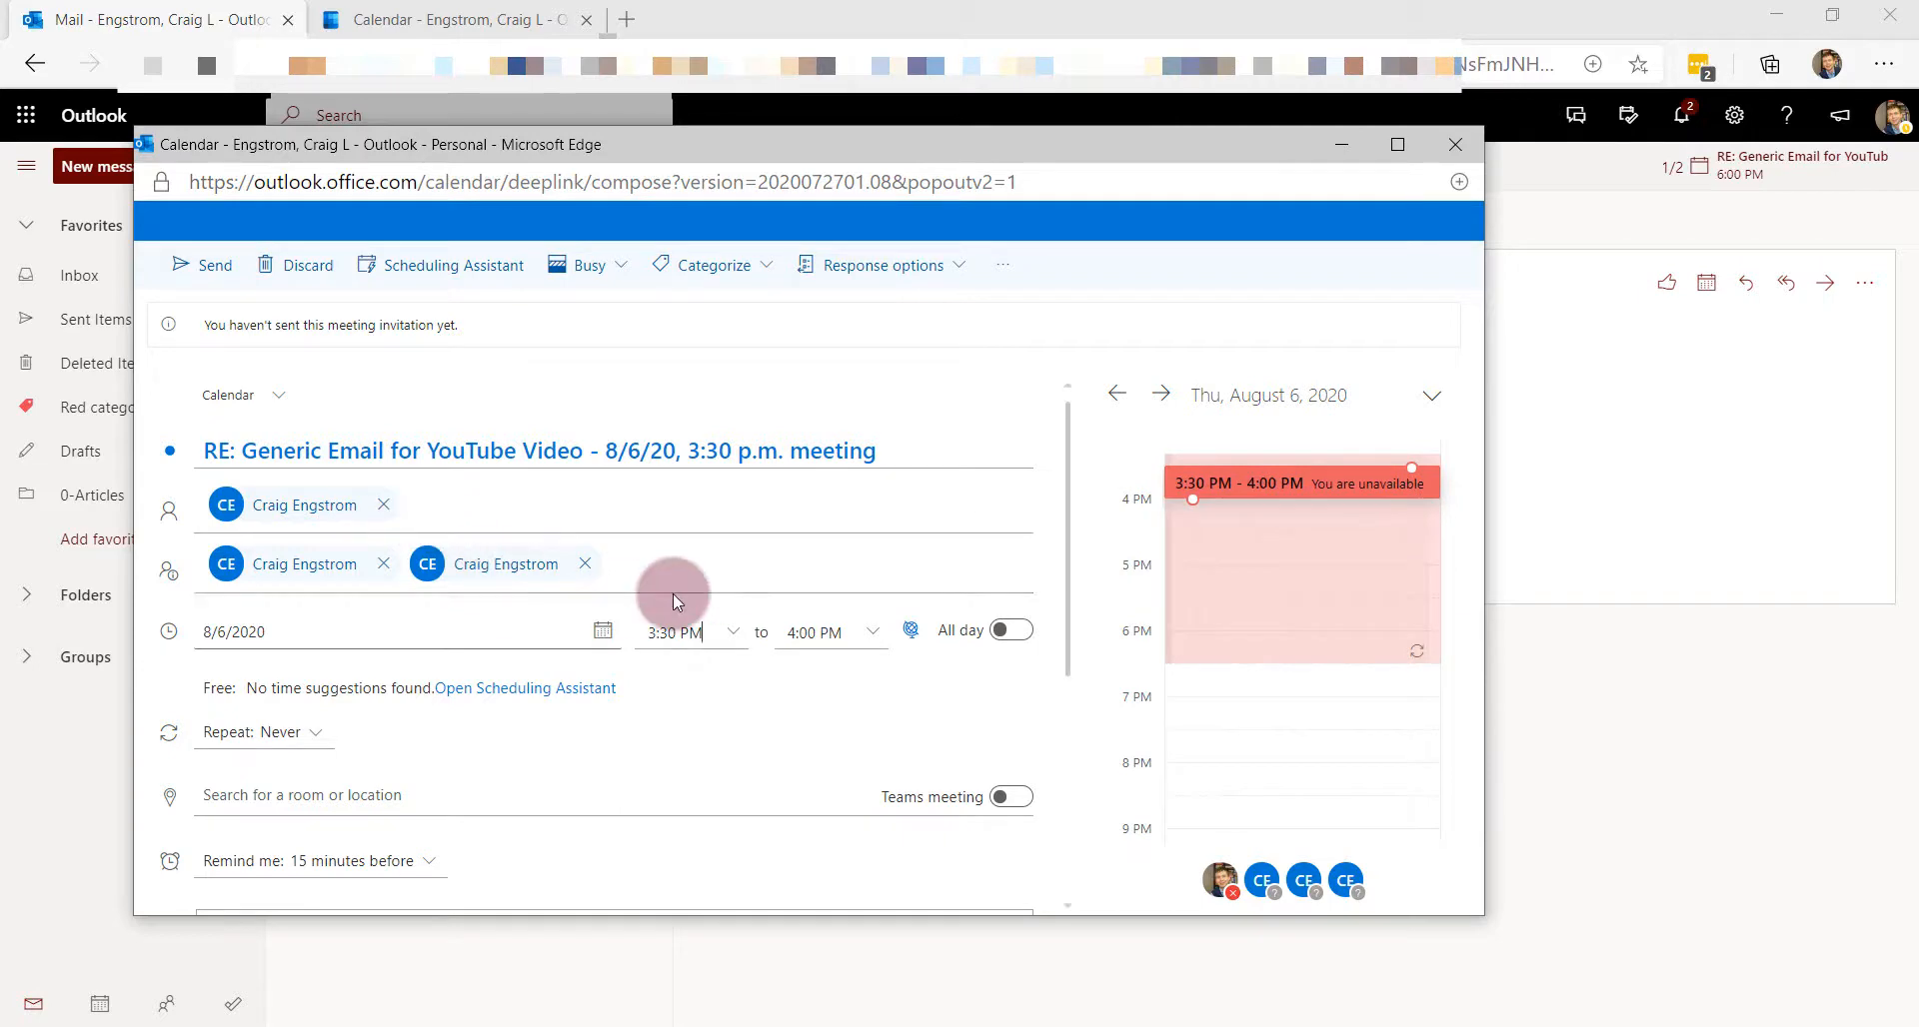
# - Remove all three attendees and save the invitation to the calendar
pyautogui.click(584, 564)
pyautogui.click(383, 564)
pyautogui.click(383, 505)
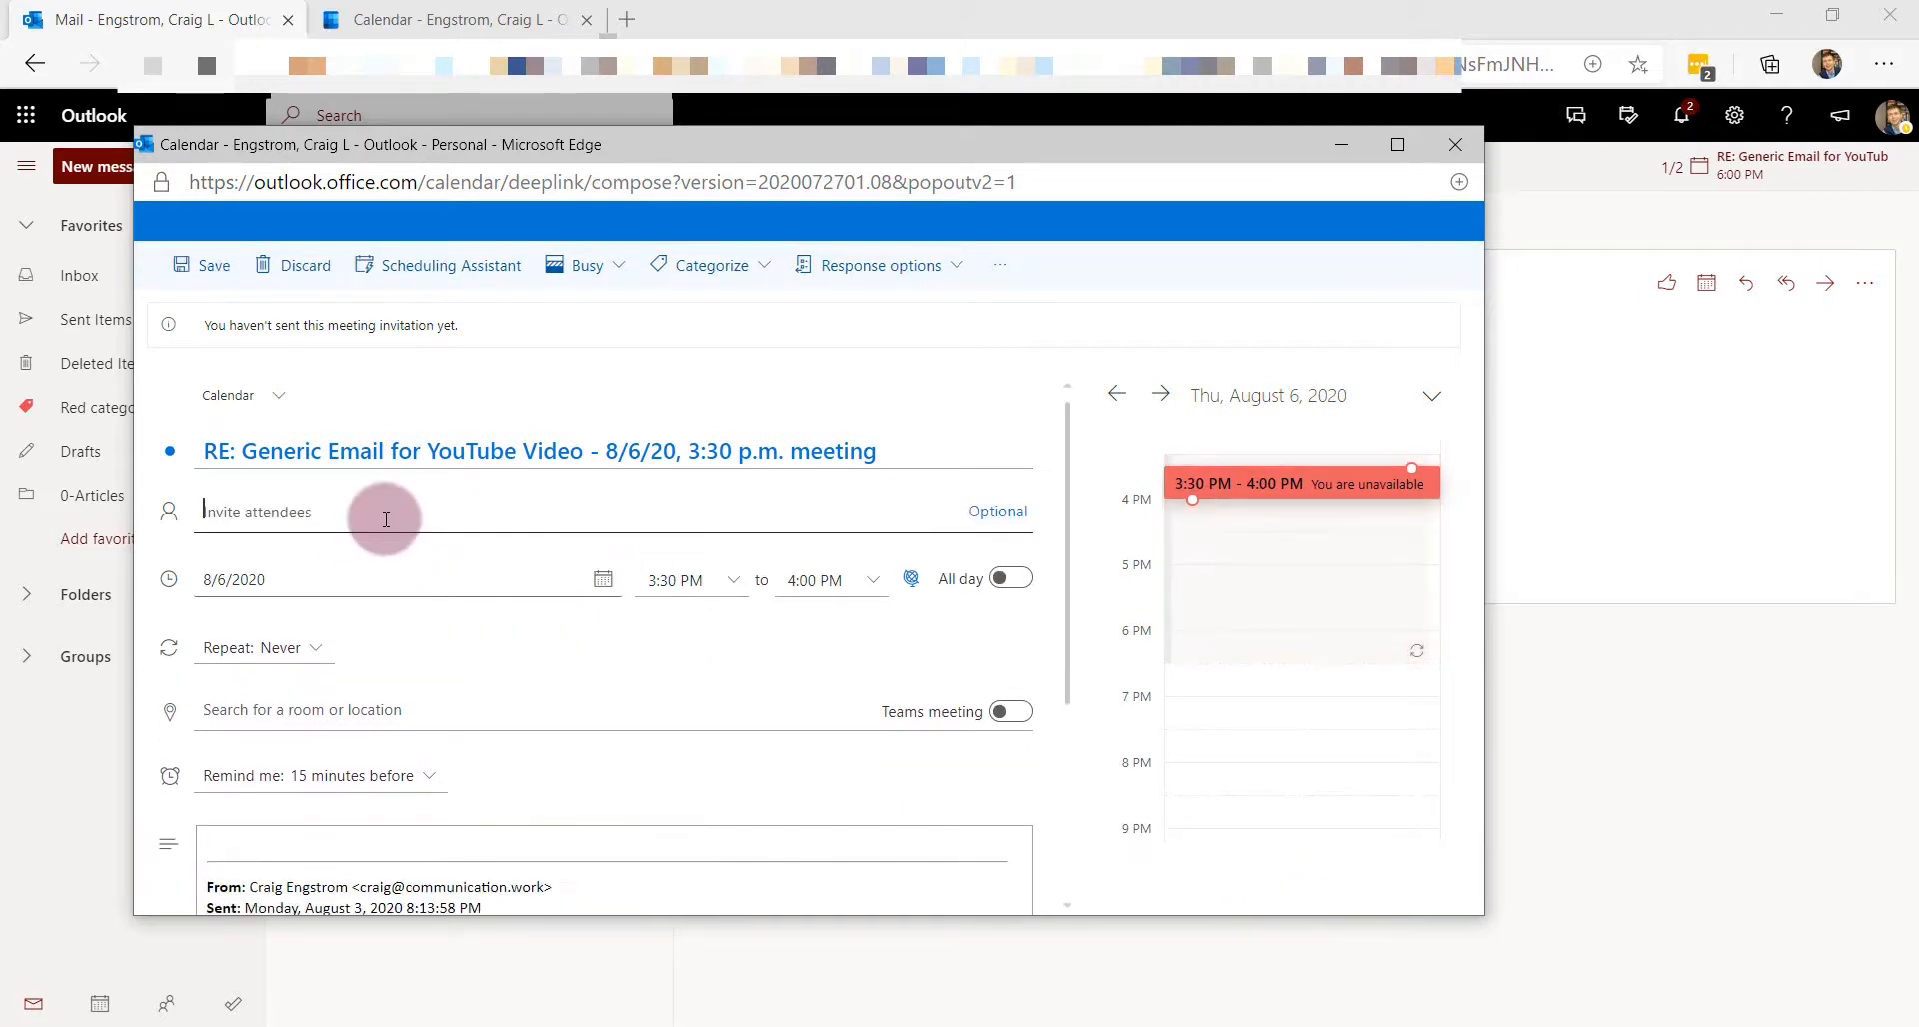
pyautogui.click(387, 522)
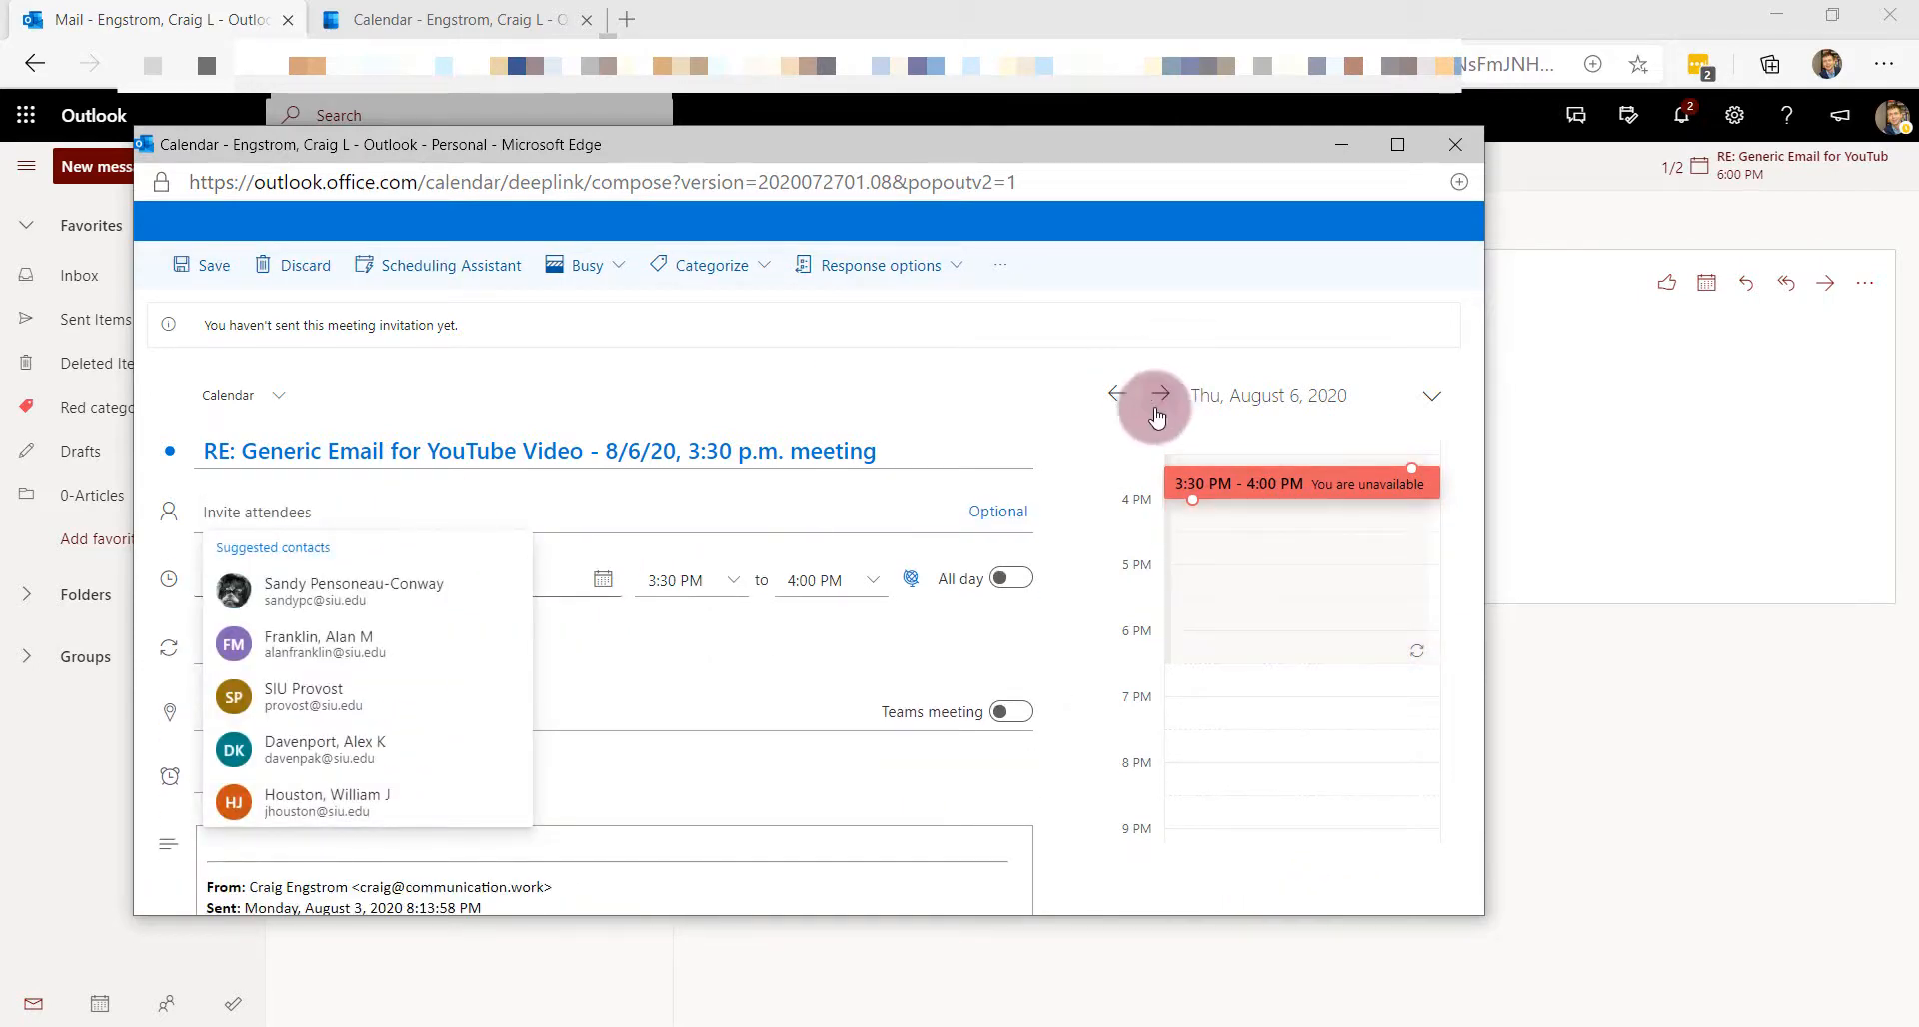
pyautogui.click(694, 848)
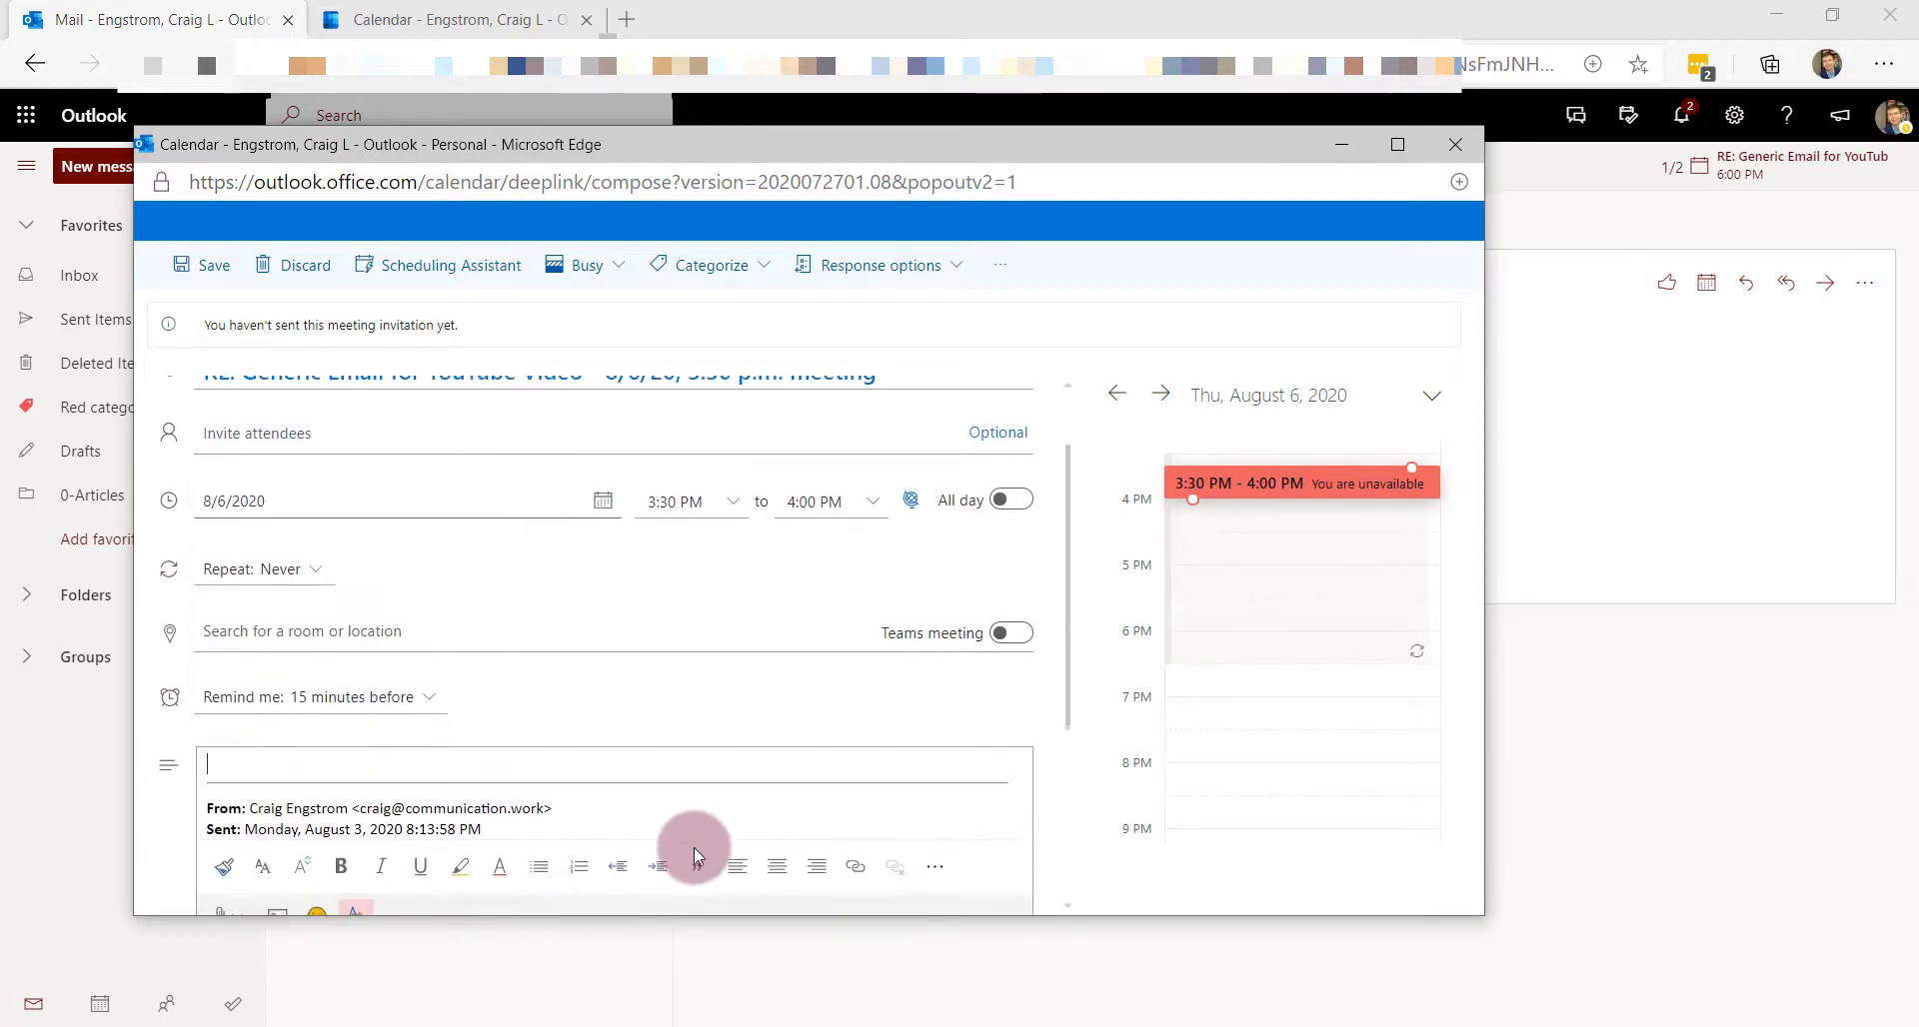
pyautogui.click(188, 265)
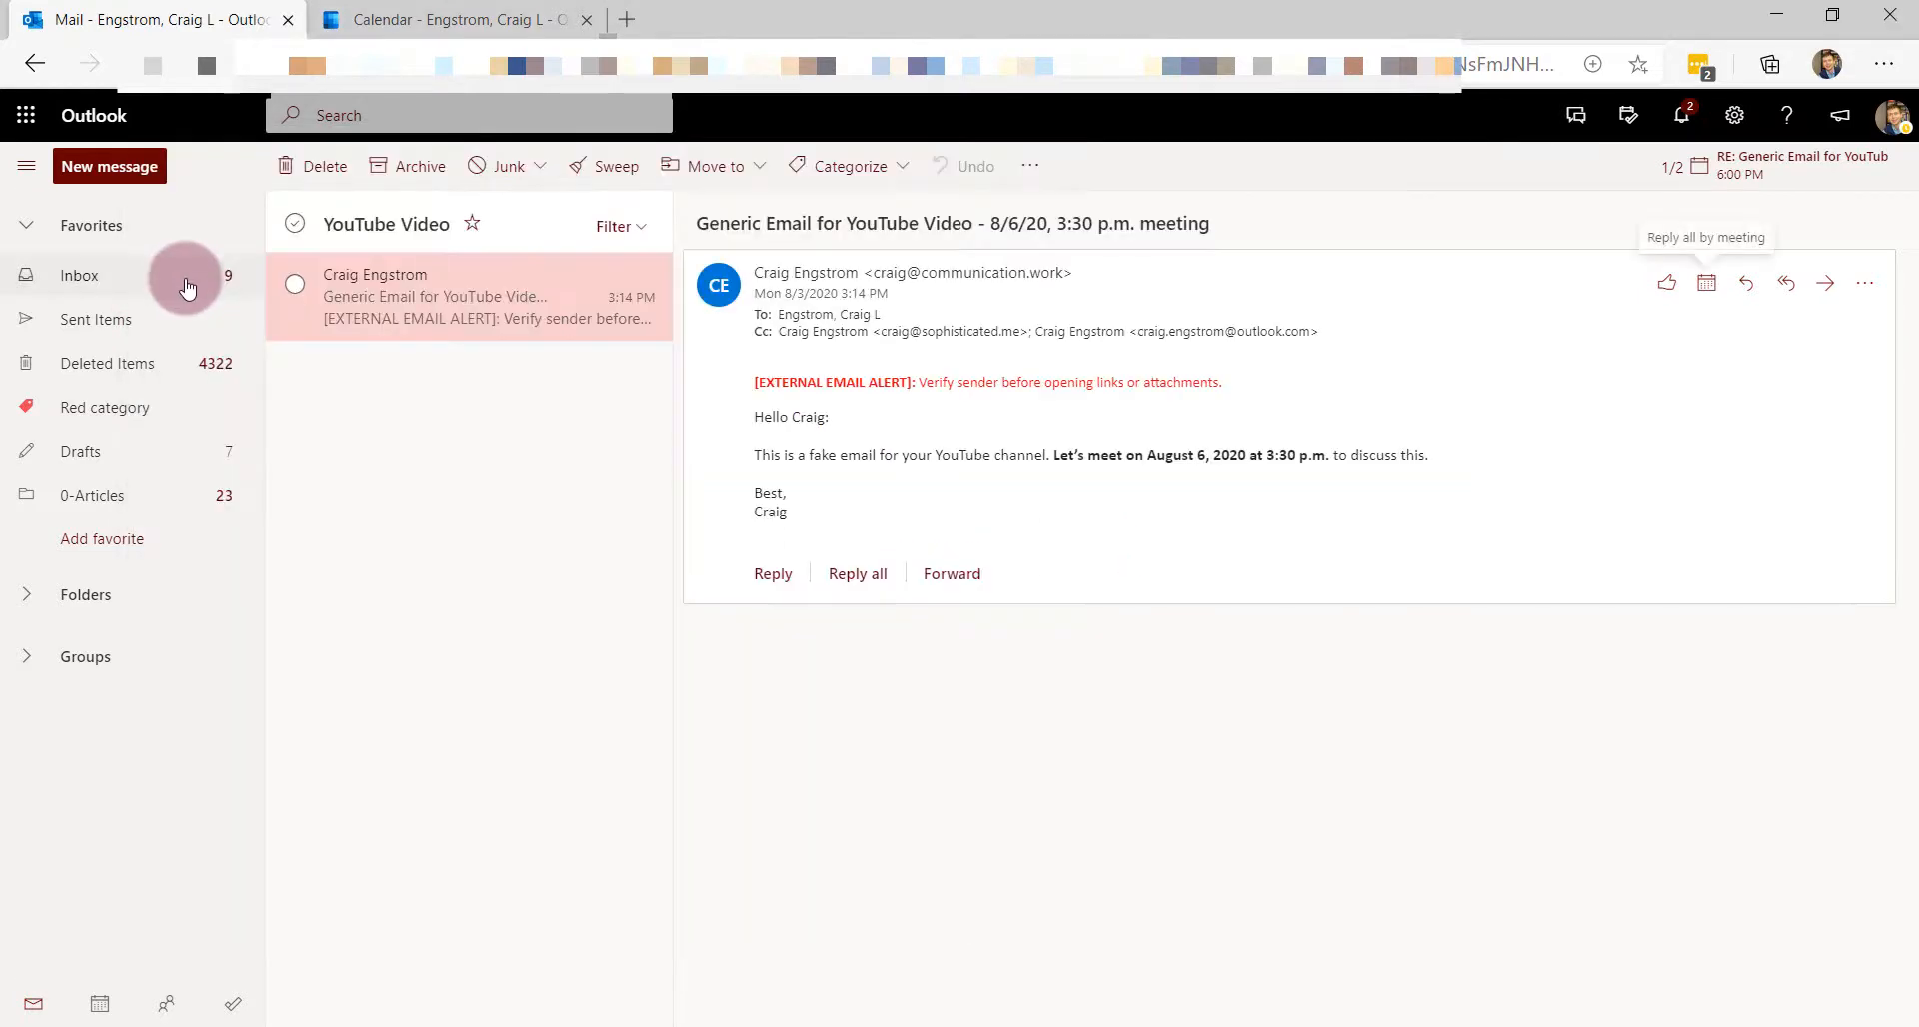
pyautogui.click(425, 22)
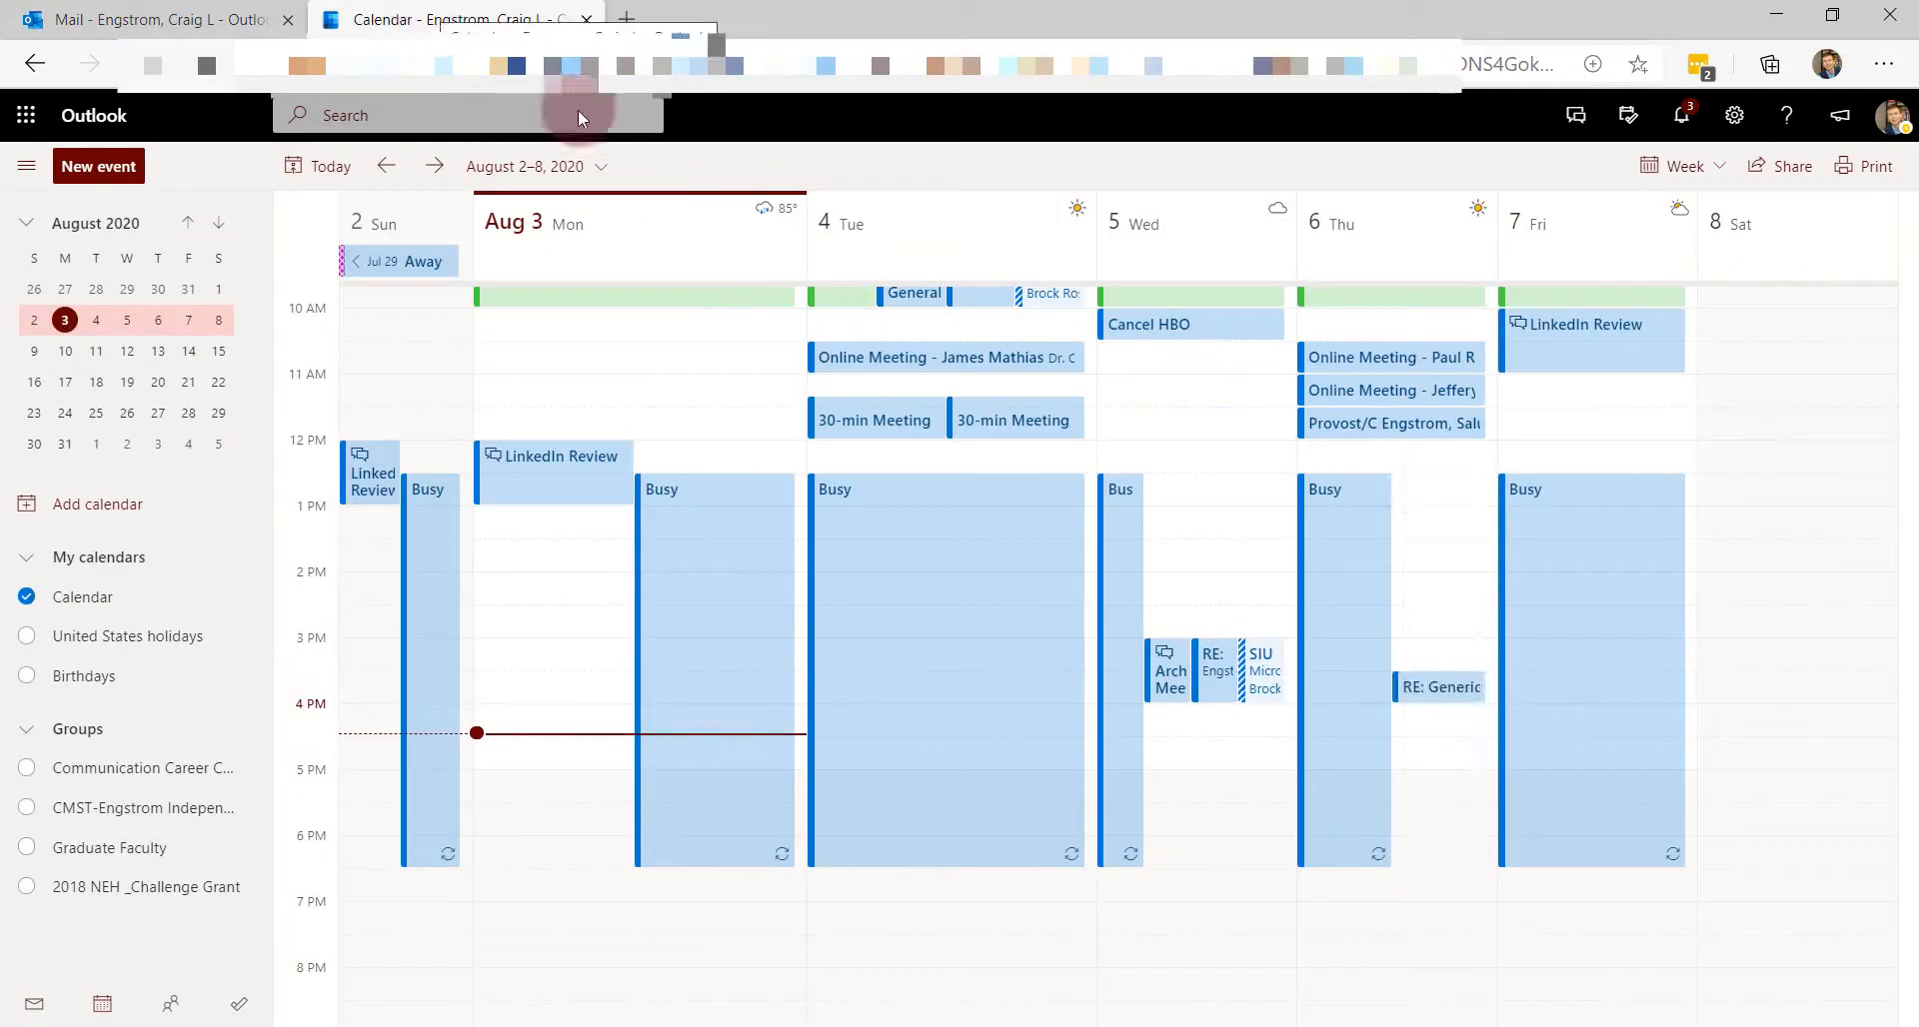
pyautogui.click(1460, 690)
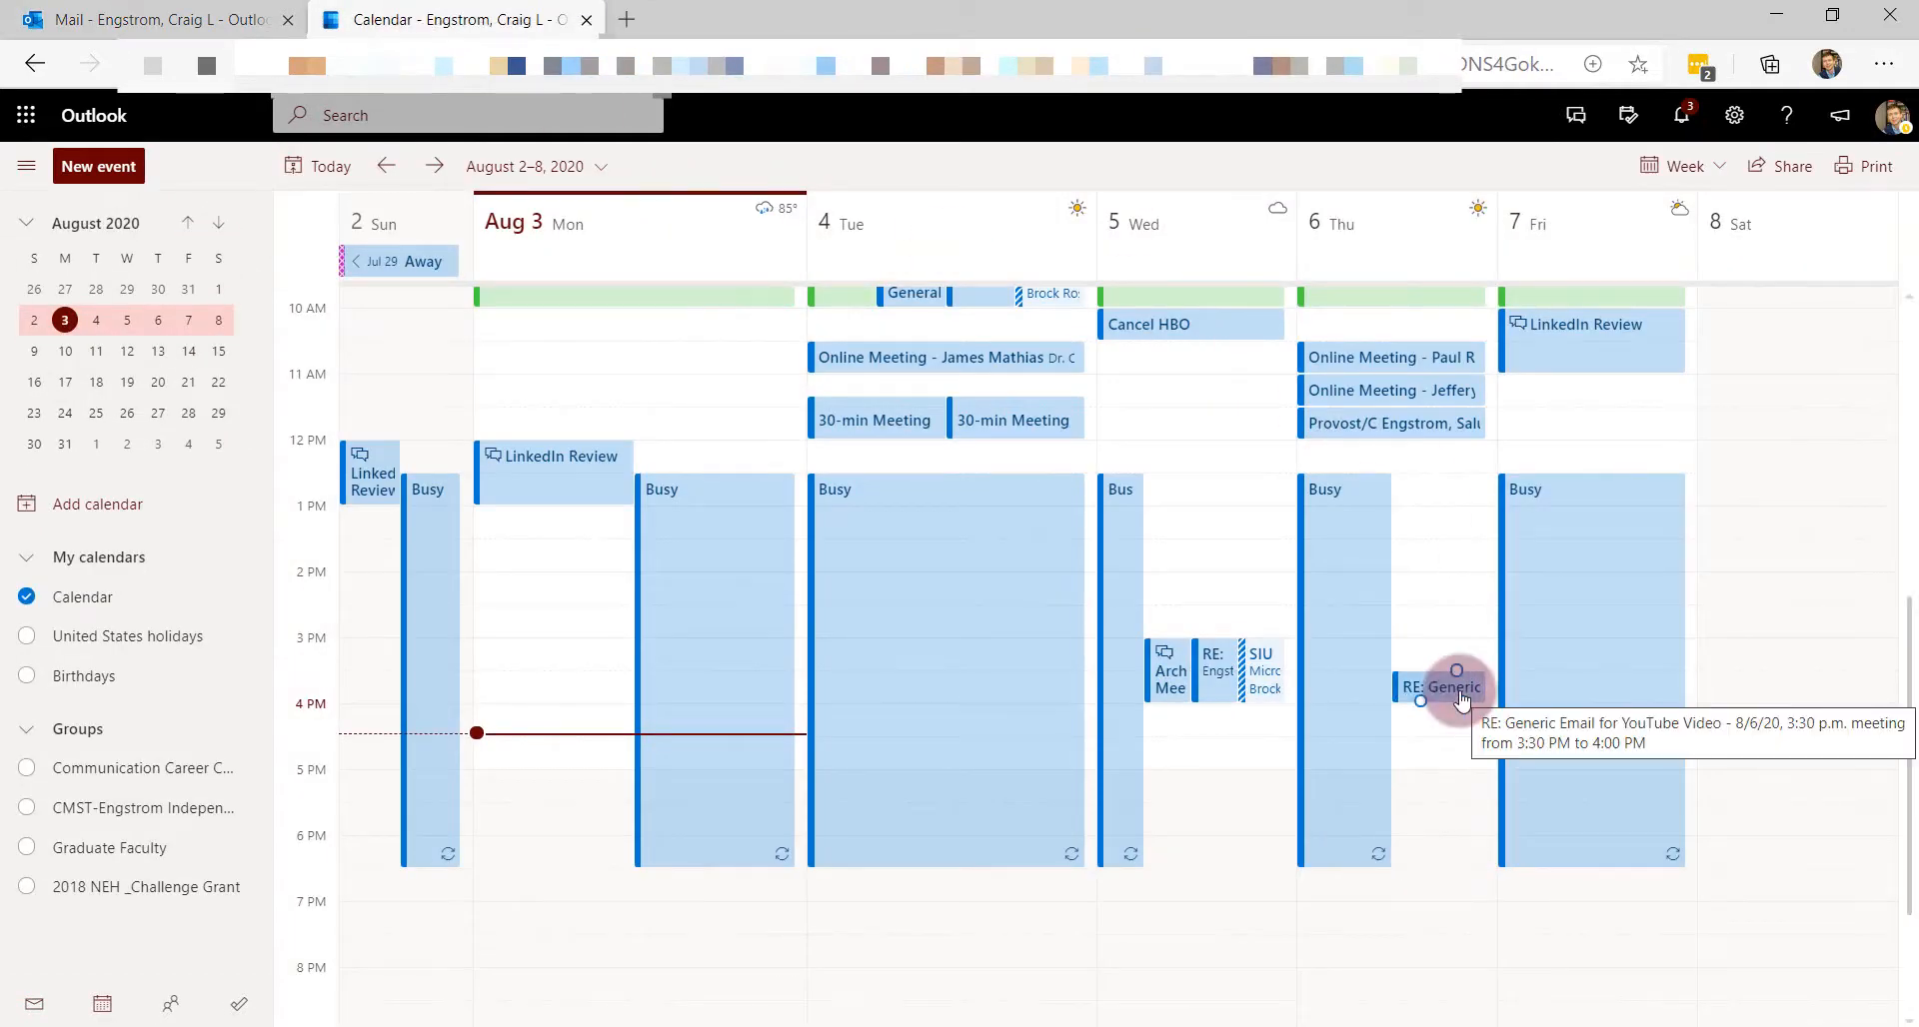
pyautogui.click(1459, 697)
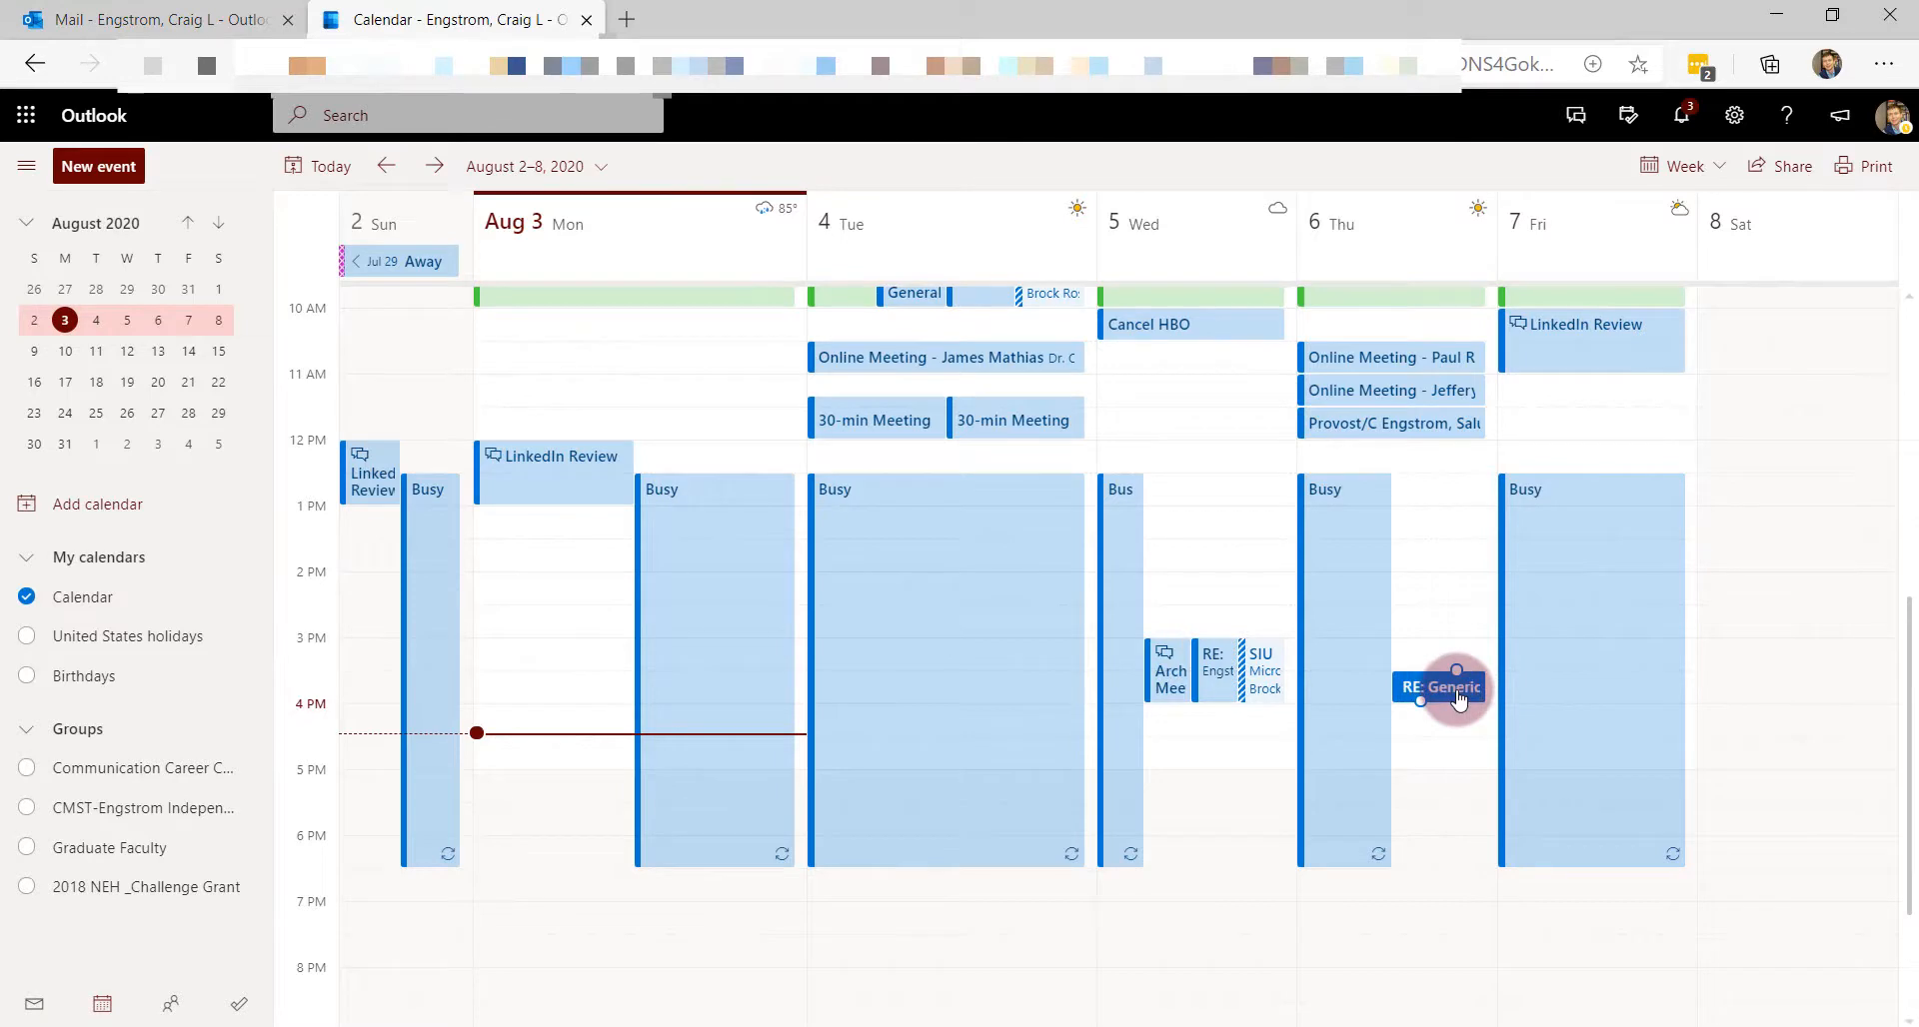
pyautogui.doubleClick(1460, 697)
pyautogui.scroll(-2, 758, 656)
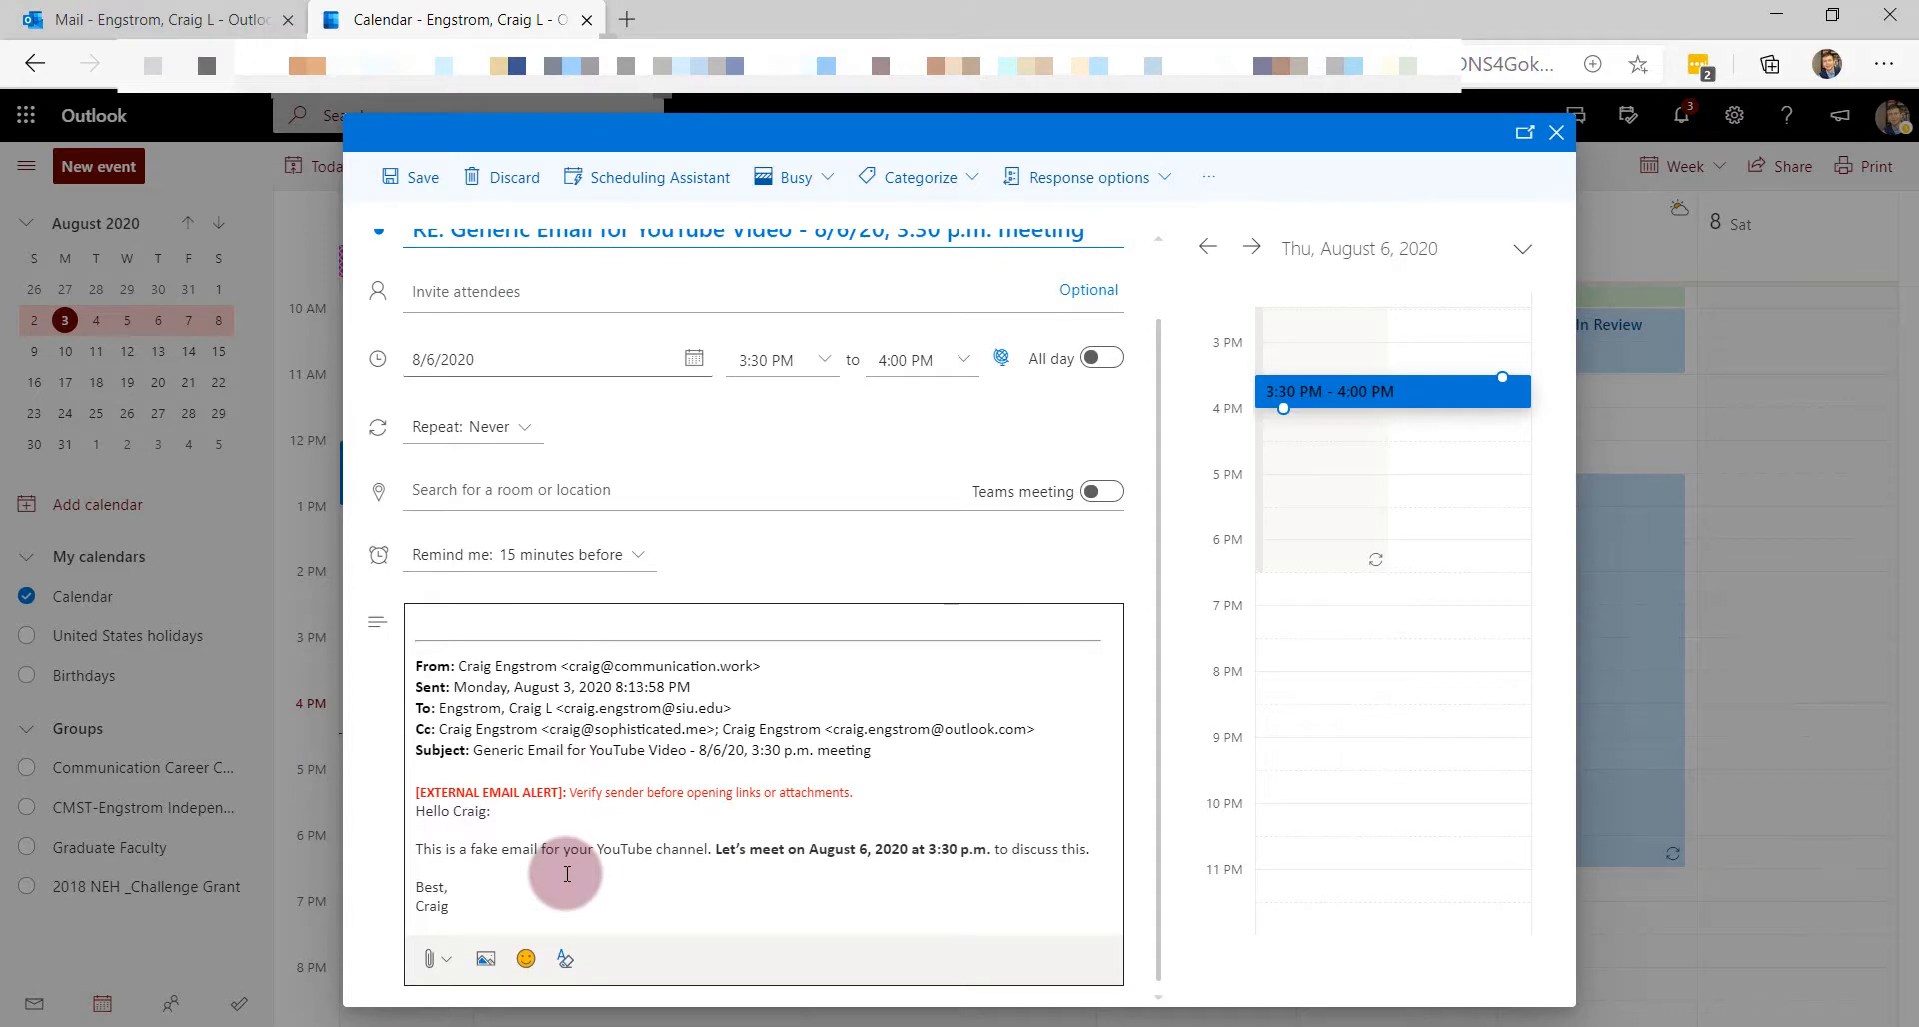
pyautogui.click(1556, 132)
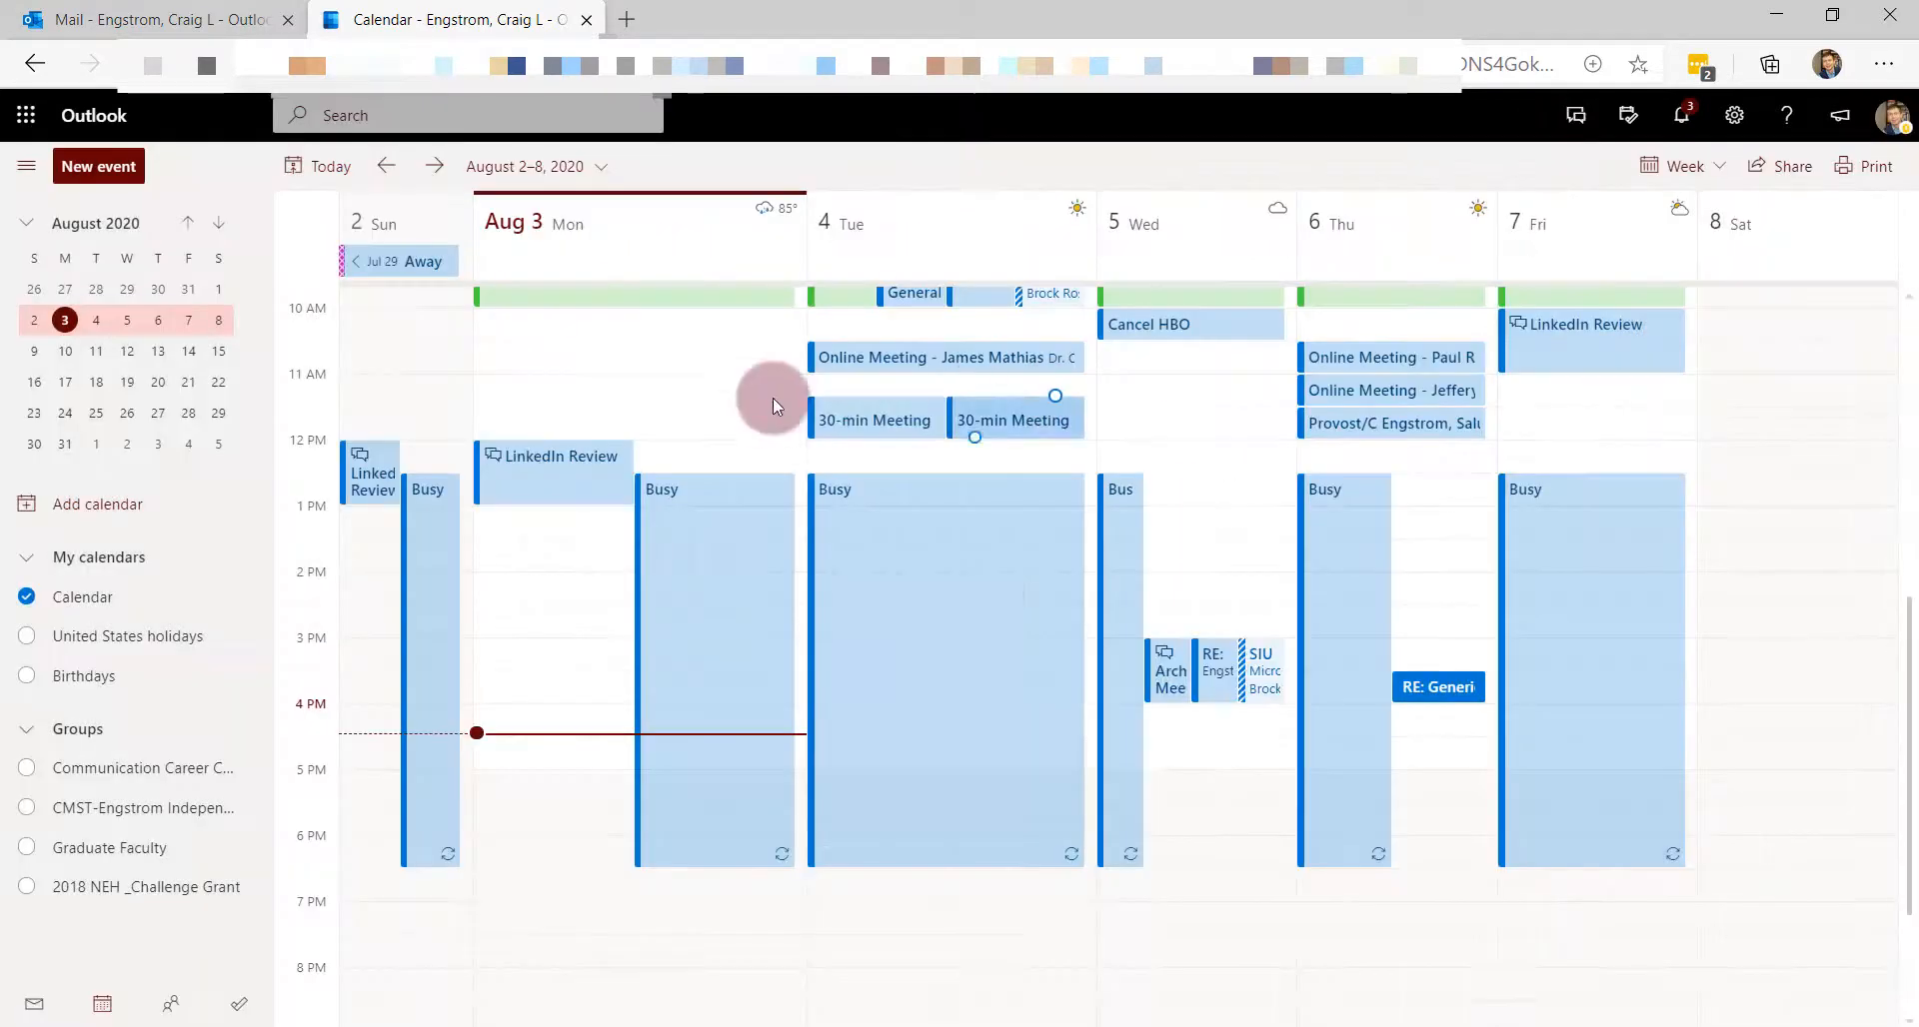
pyautogui.click(140, 19)
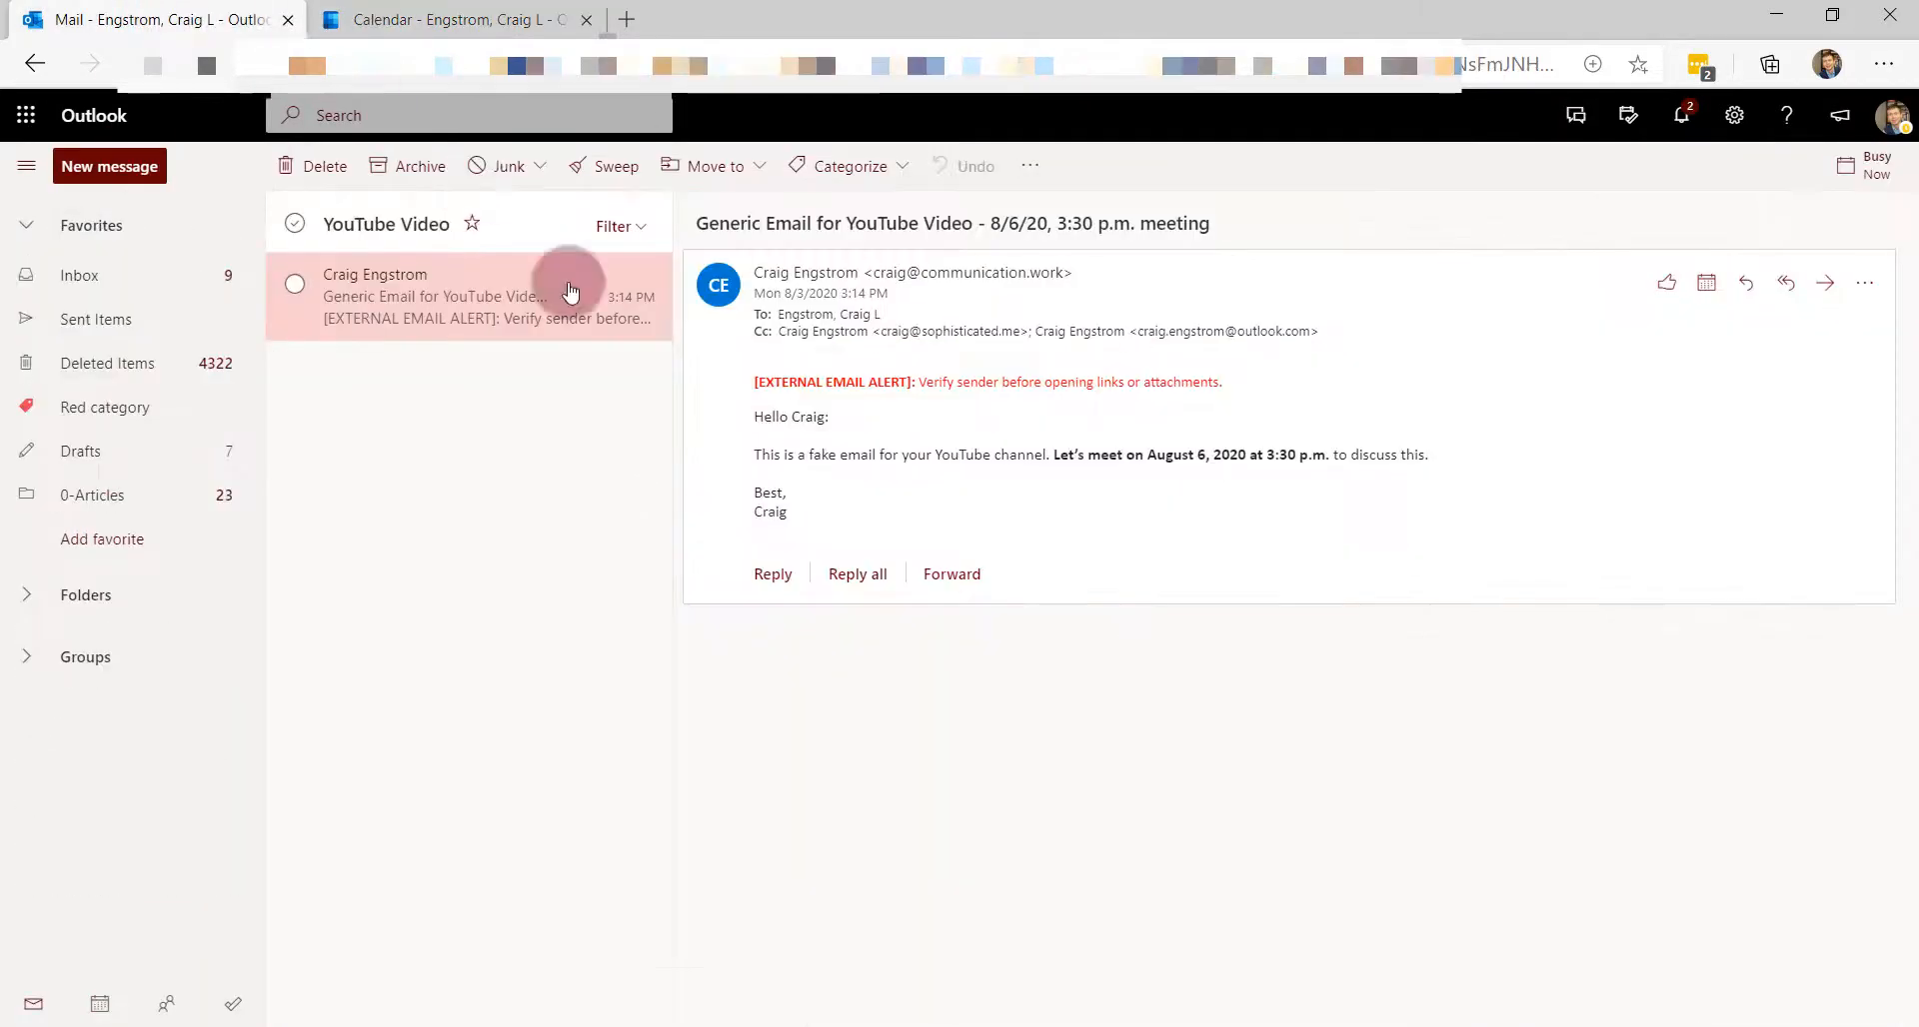
pyautogui.press('Delete')
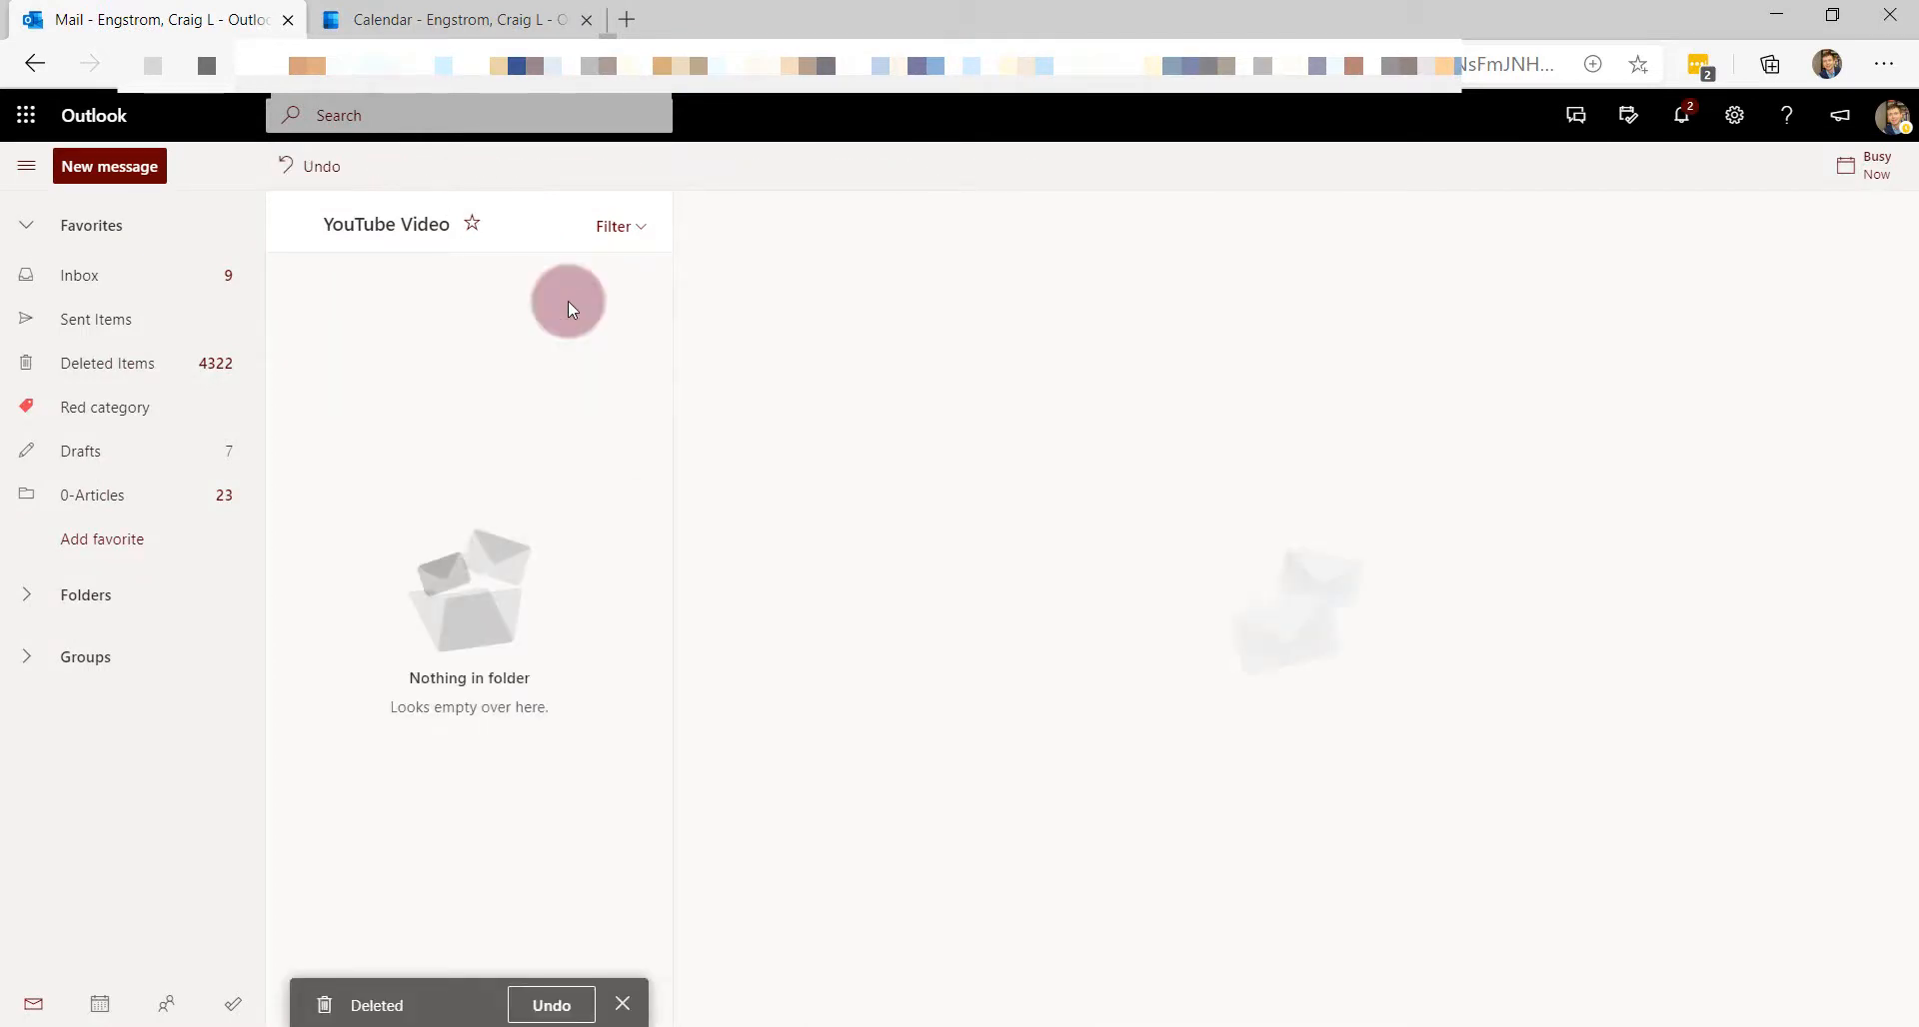
pyautogui.hotkey('ctrl', 'z')
# - Open the generic email and create a To Do task from its August 6 meeting sentence
pyautogui.click(505, 317)
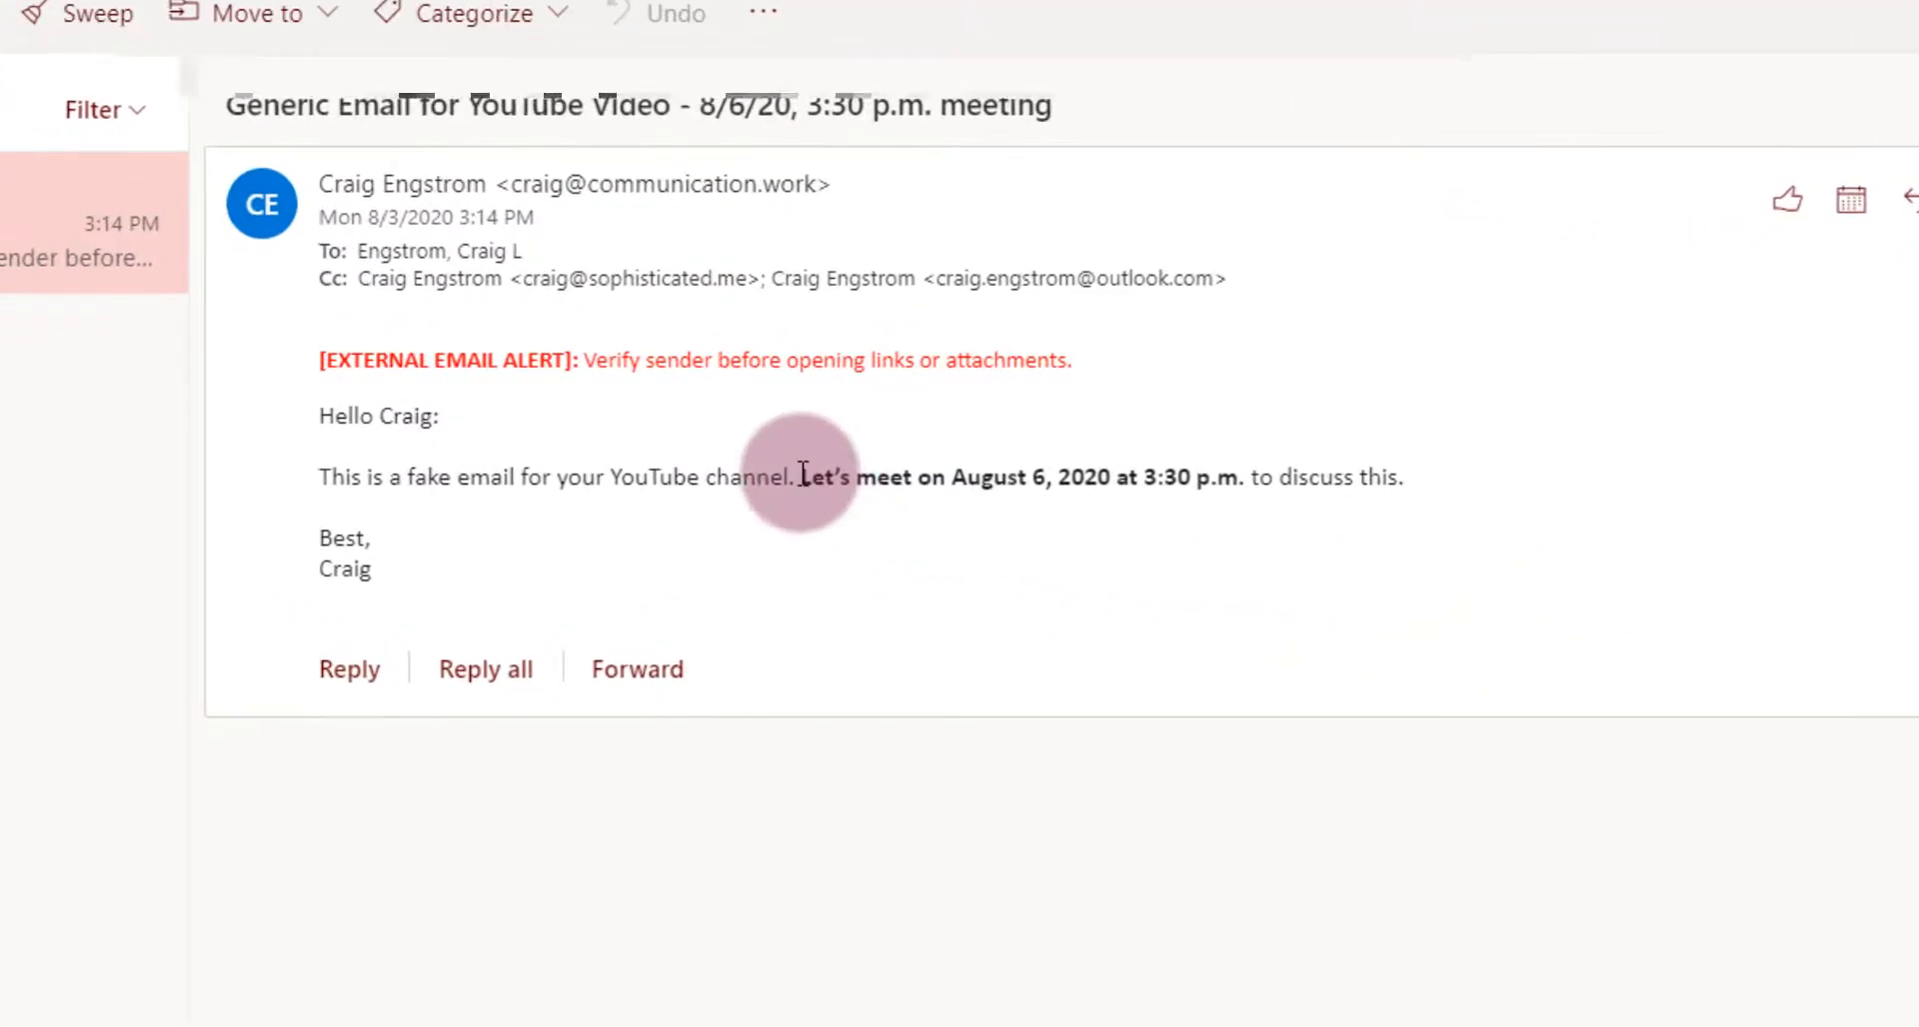
pyautogui.moveTo(803, 474); pyautogui.dragTo(1247, 478)
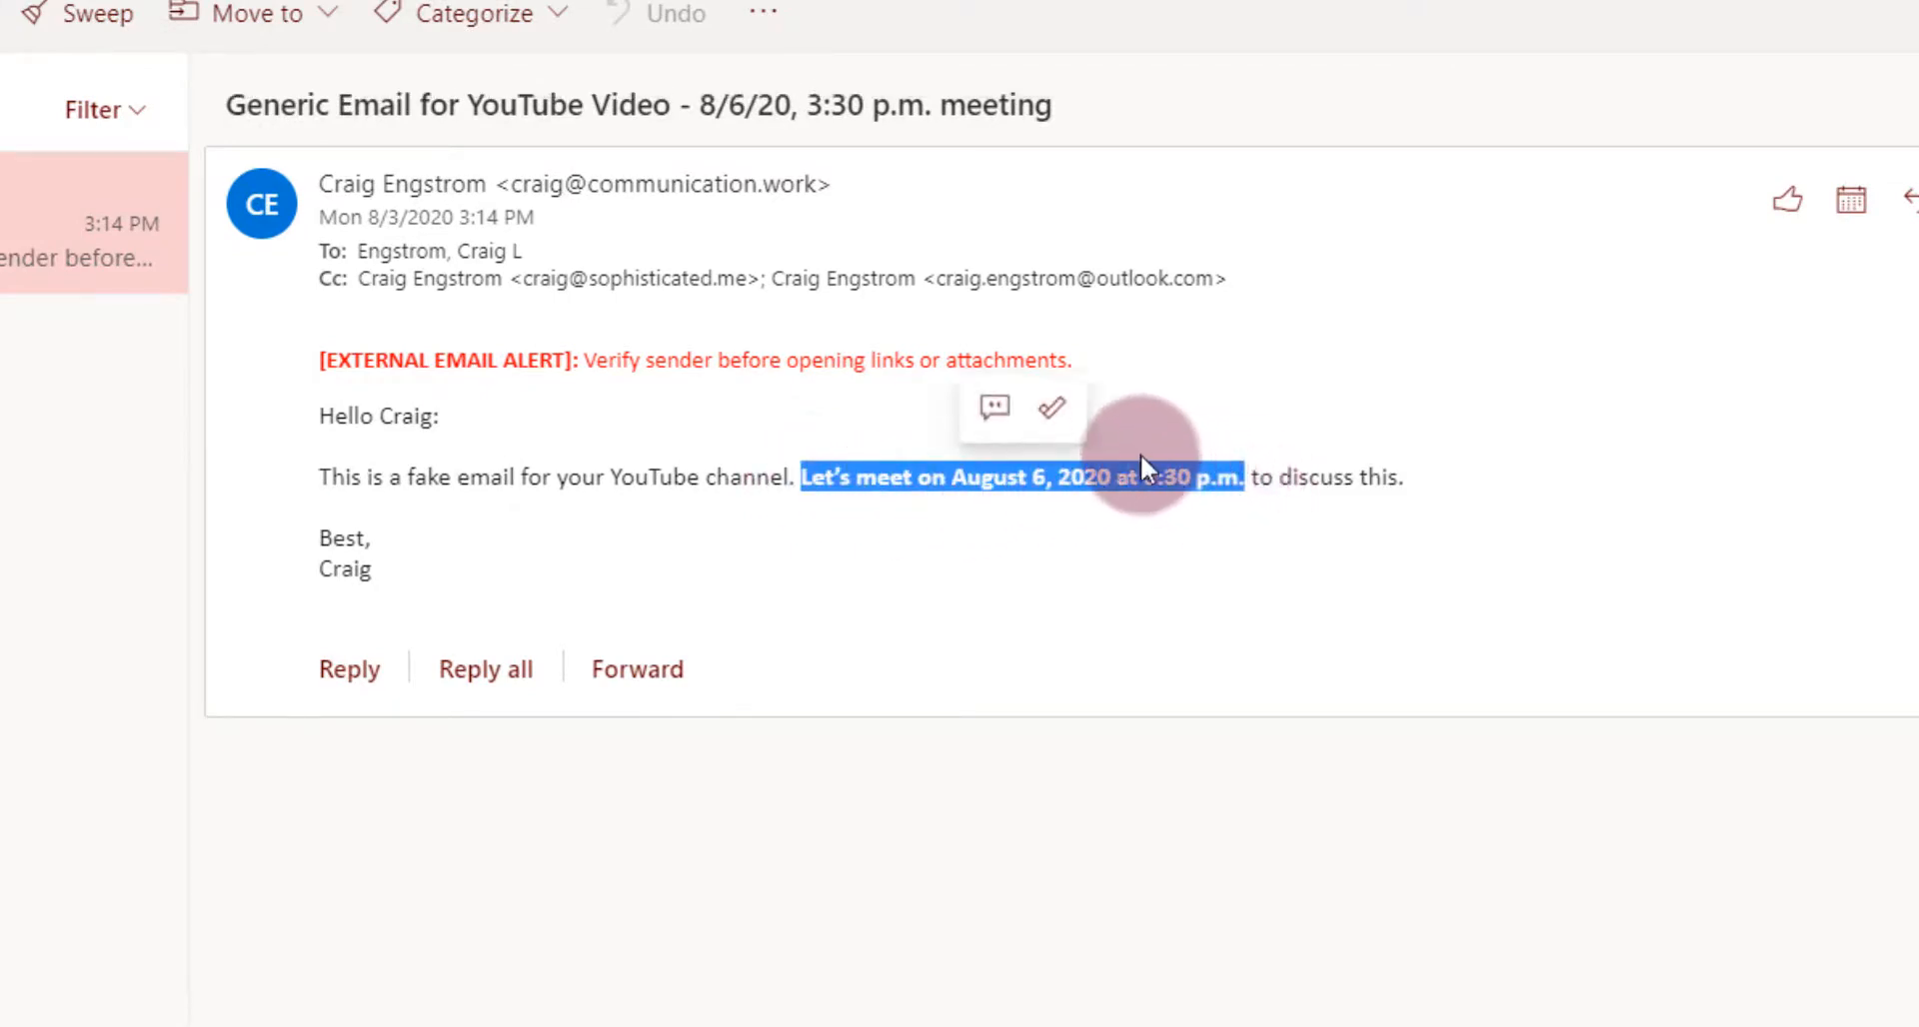
pyautogui.click(1050, 410)
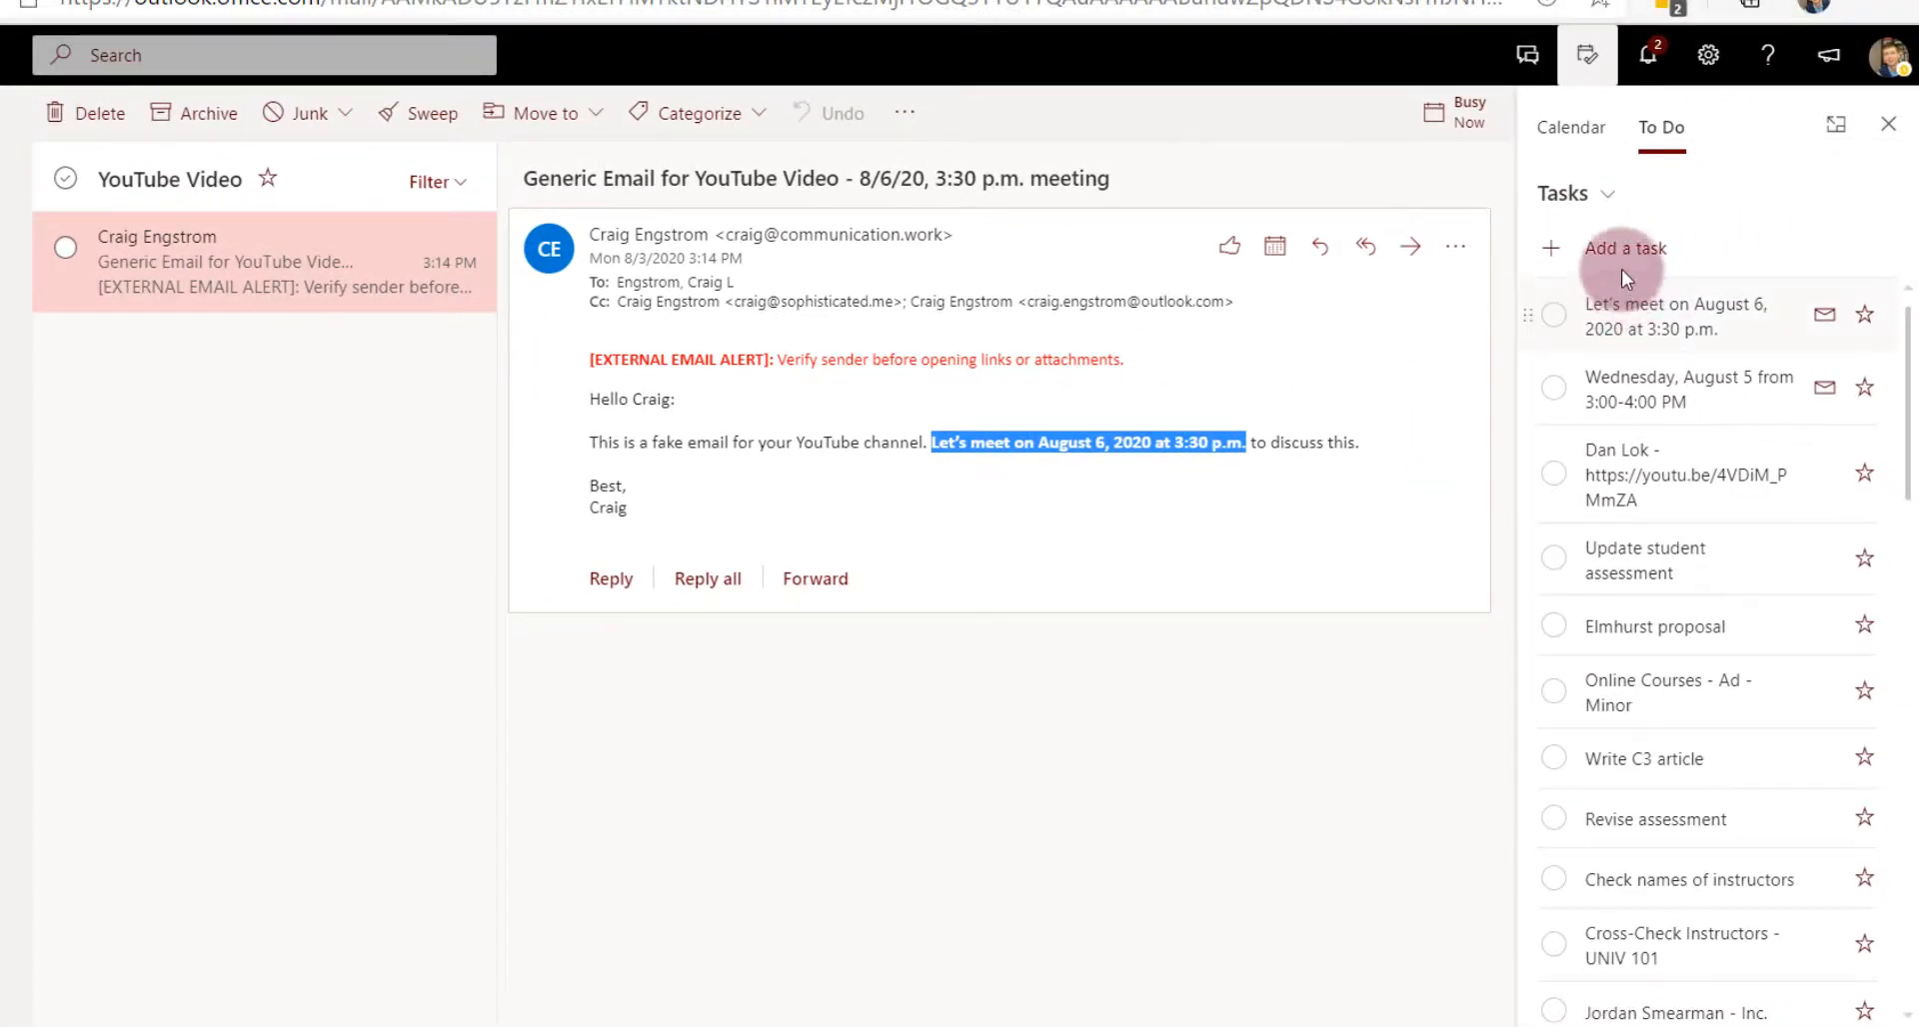
# - Close the To Do pane and reselect the meeting sentence in the email
pyautogui.click(1627, 249)
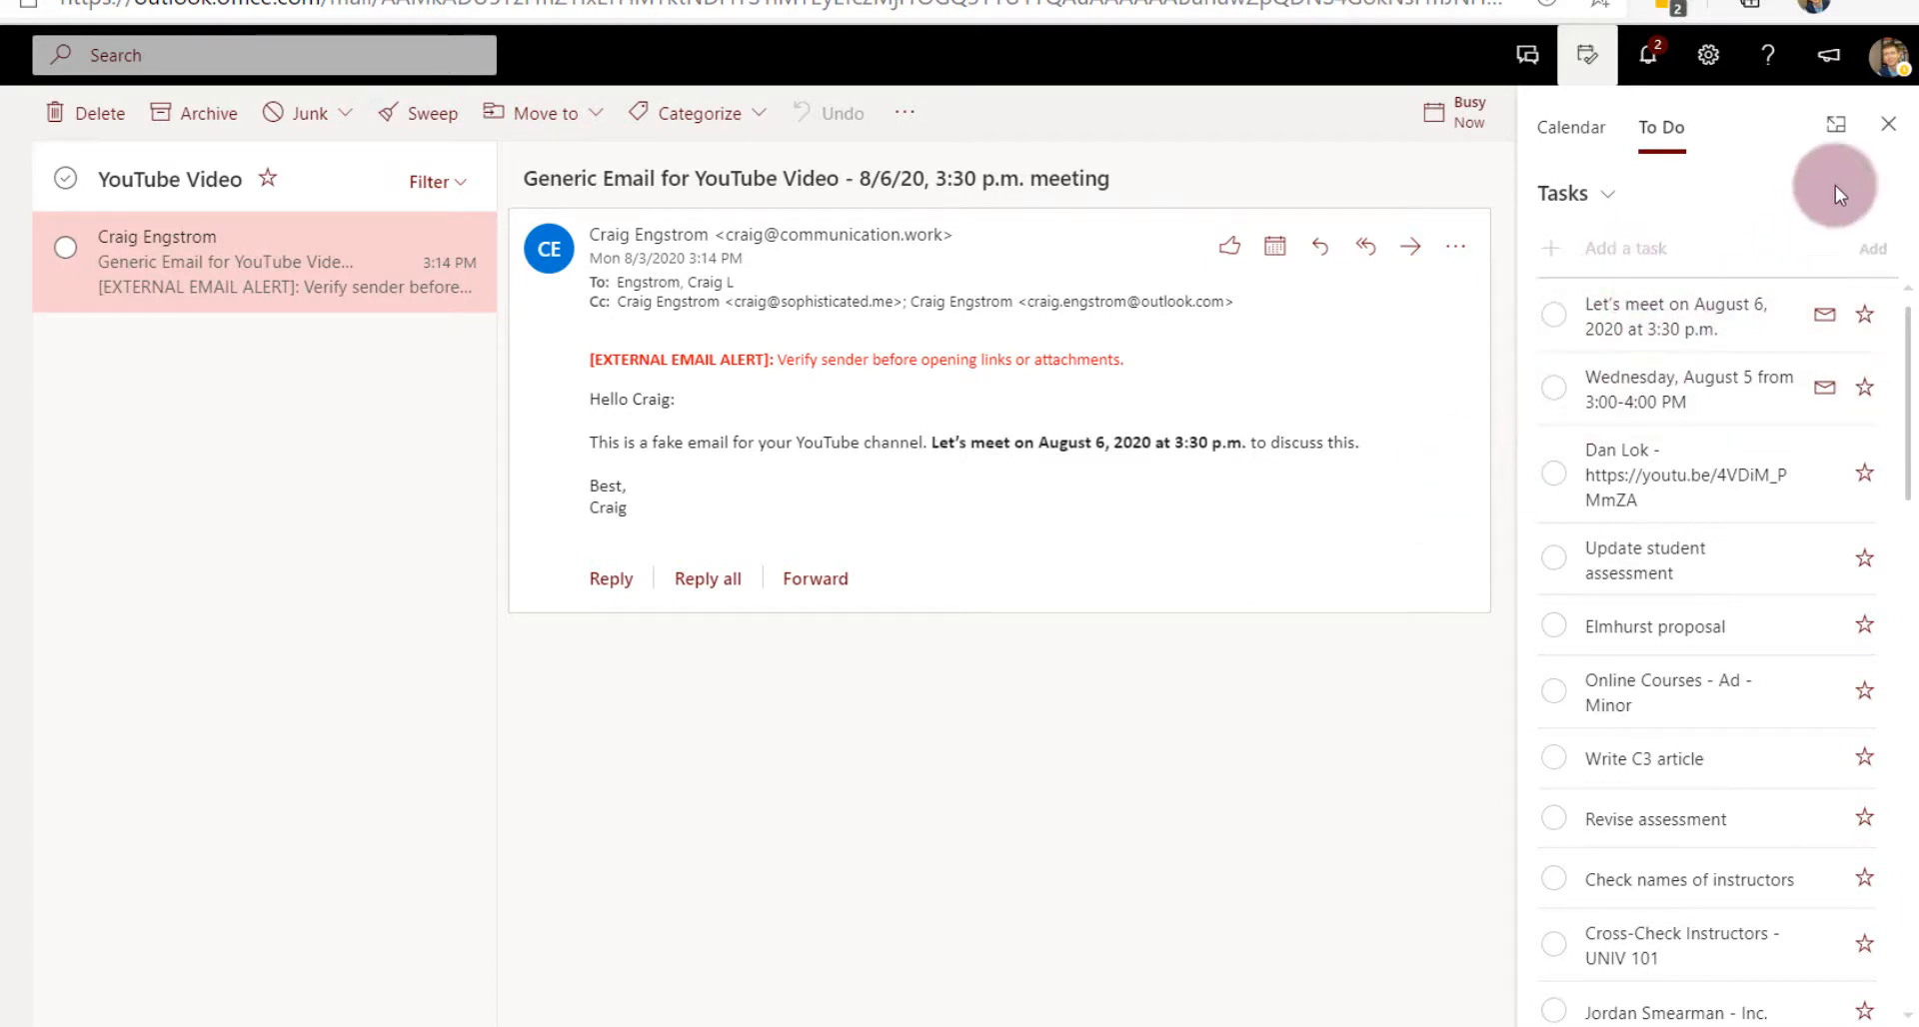
pyautogui.click(1888, 124)
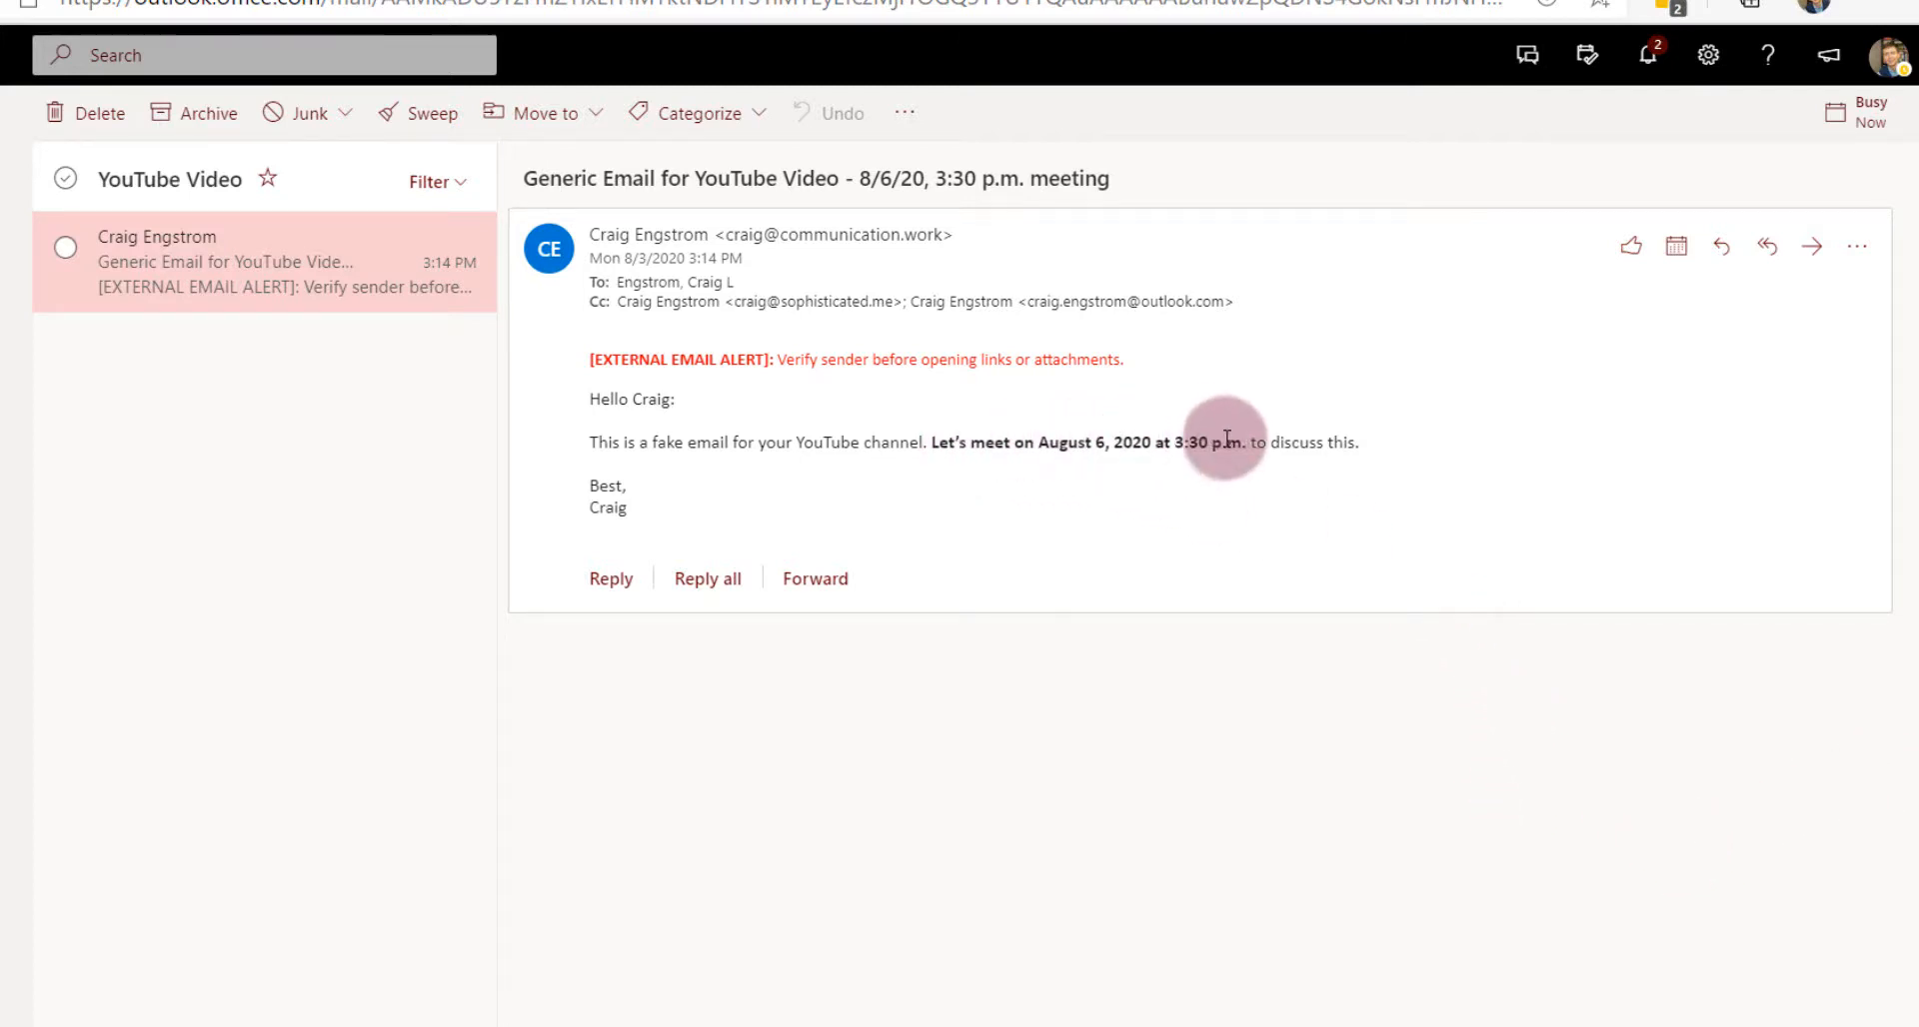
pyautogui.moveTo(930, 444); pyautogui.dragTo(1246, 436)
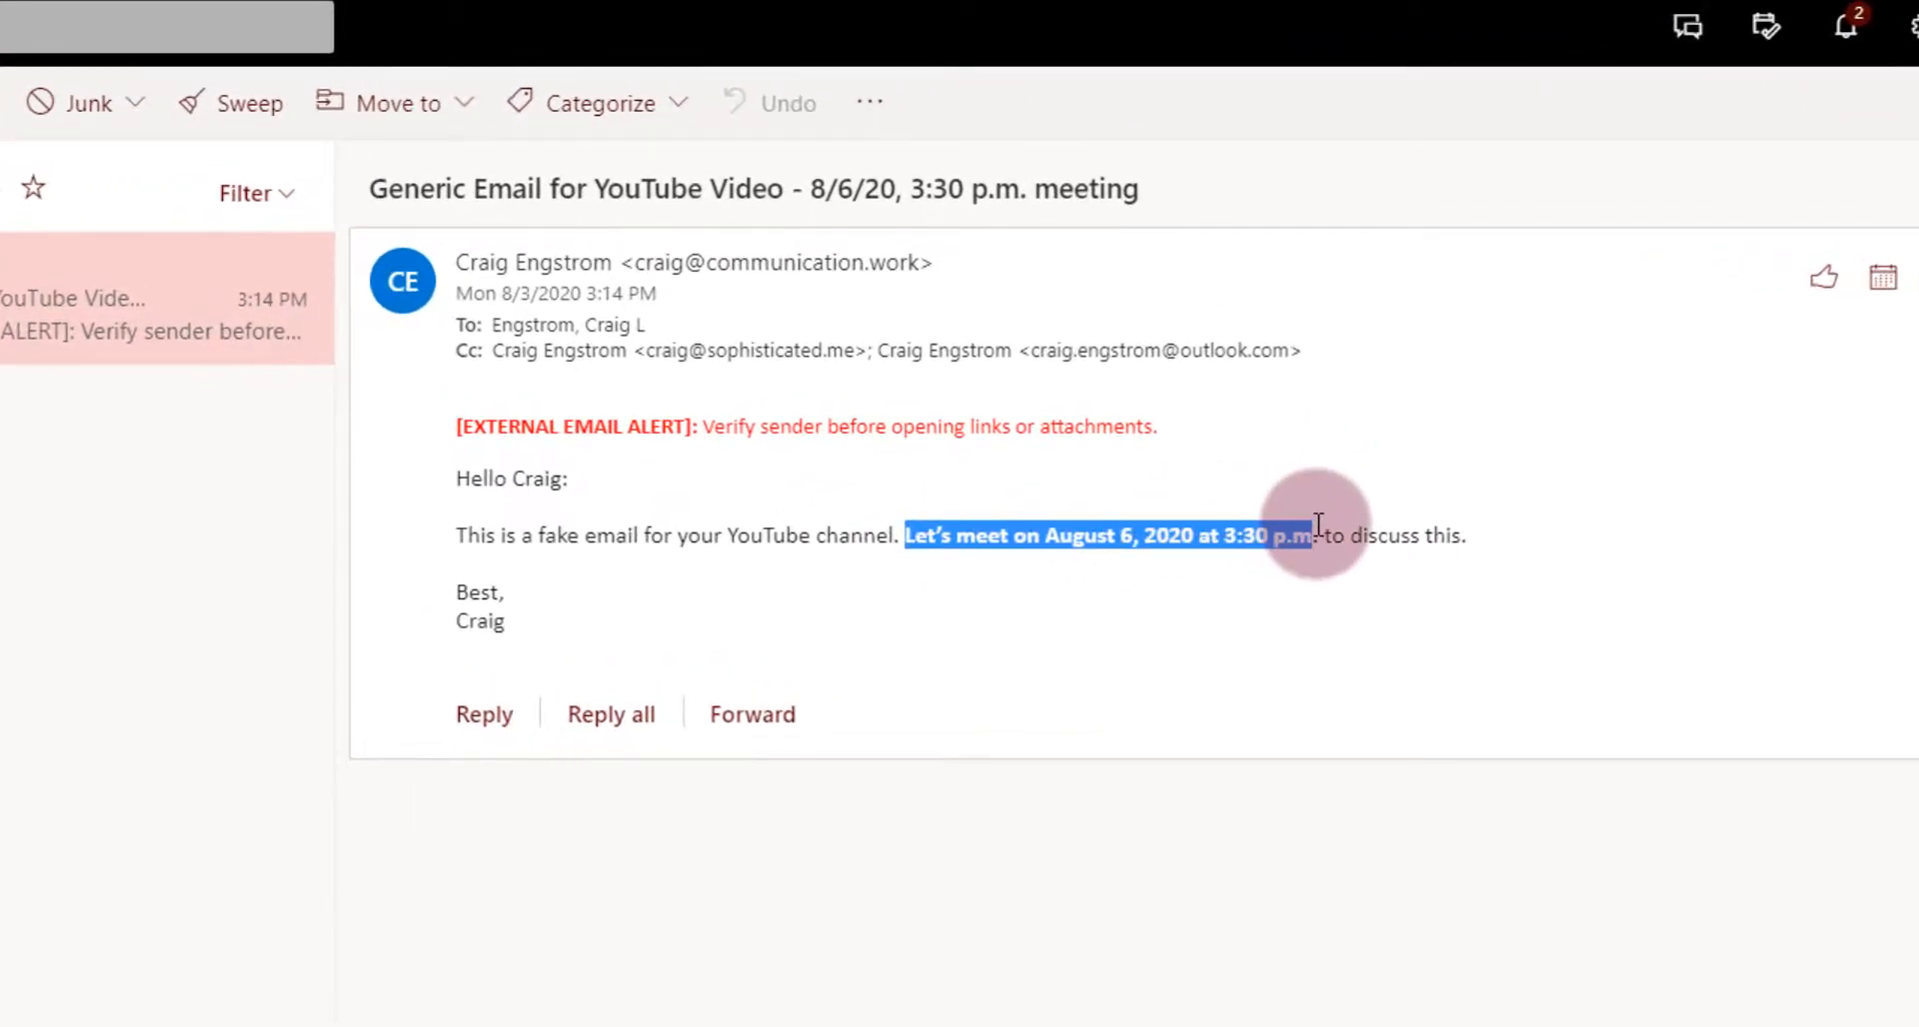
# - Reply all to the quoted sentence with 'Yes, this is the prefect time!', then discard the draft
pyautogui.moveTo(1318, 524); pyautogui.dragTo(904, 535)
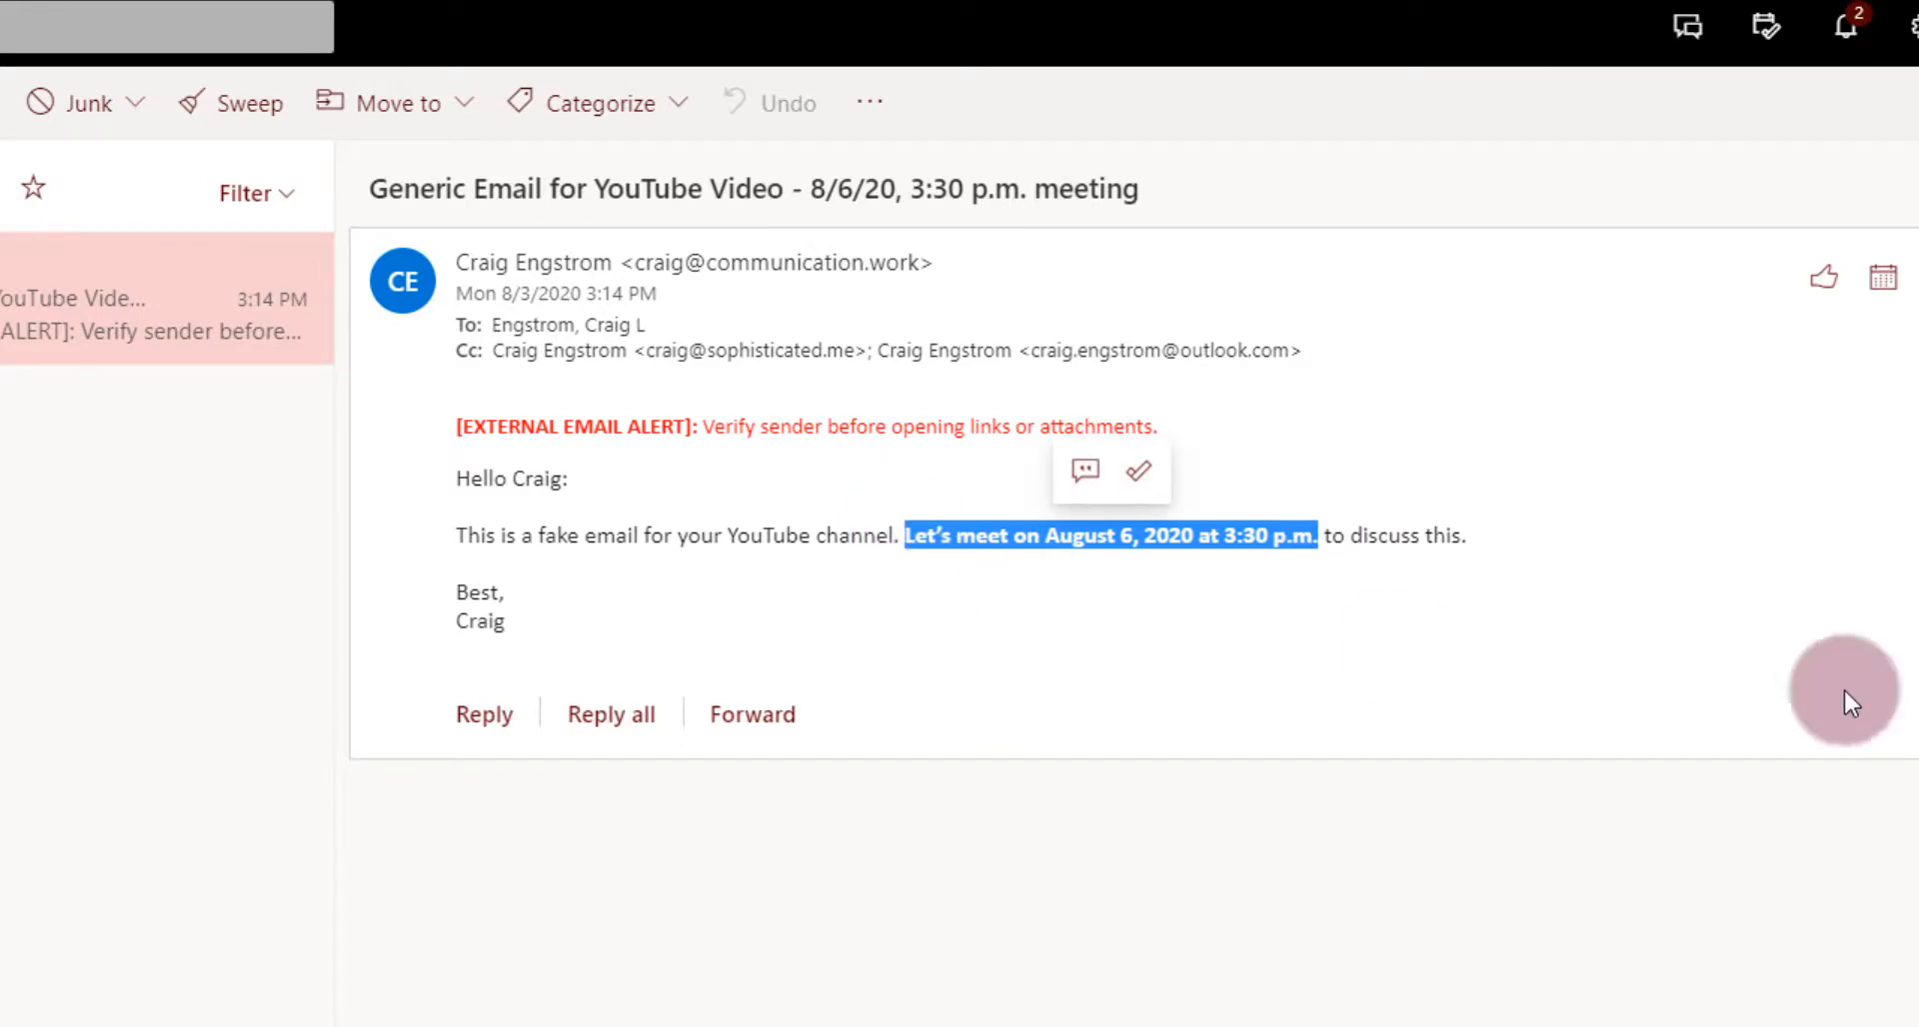
pyautogui.click(1087, 471)
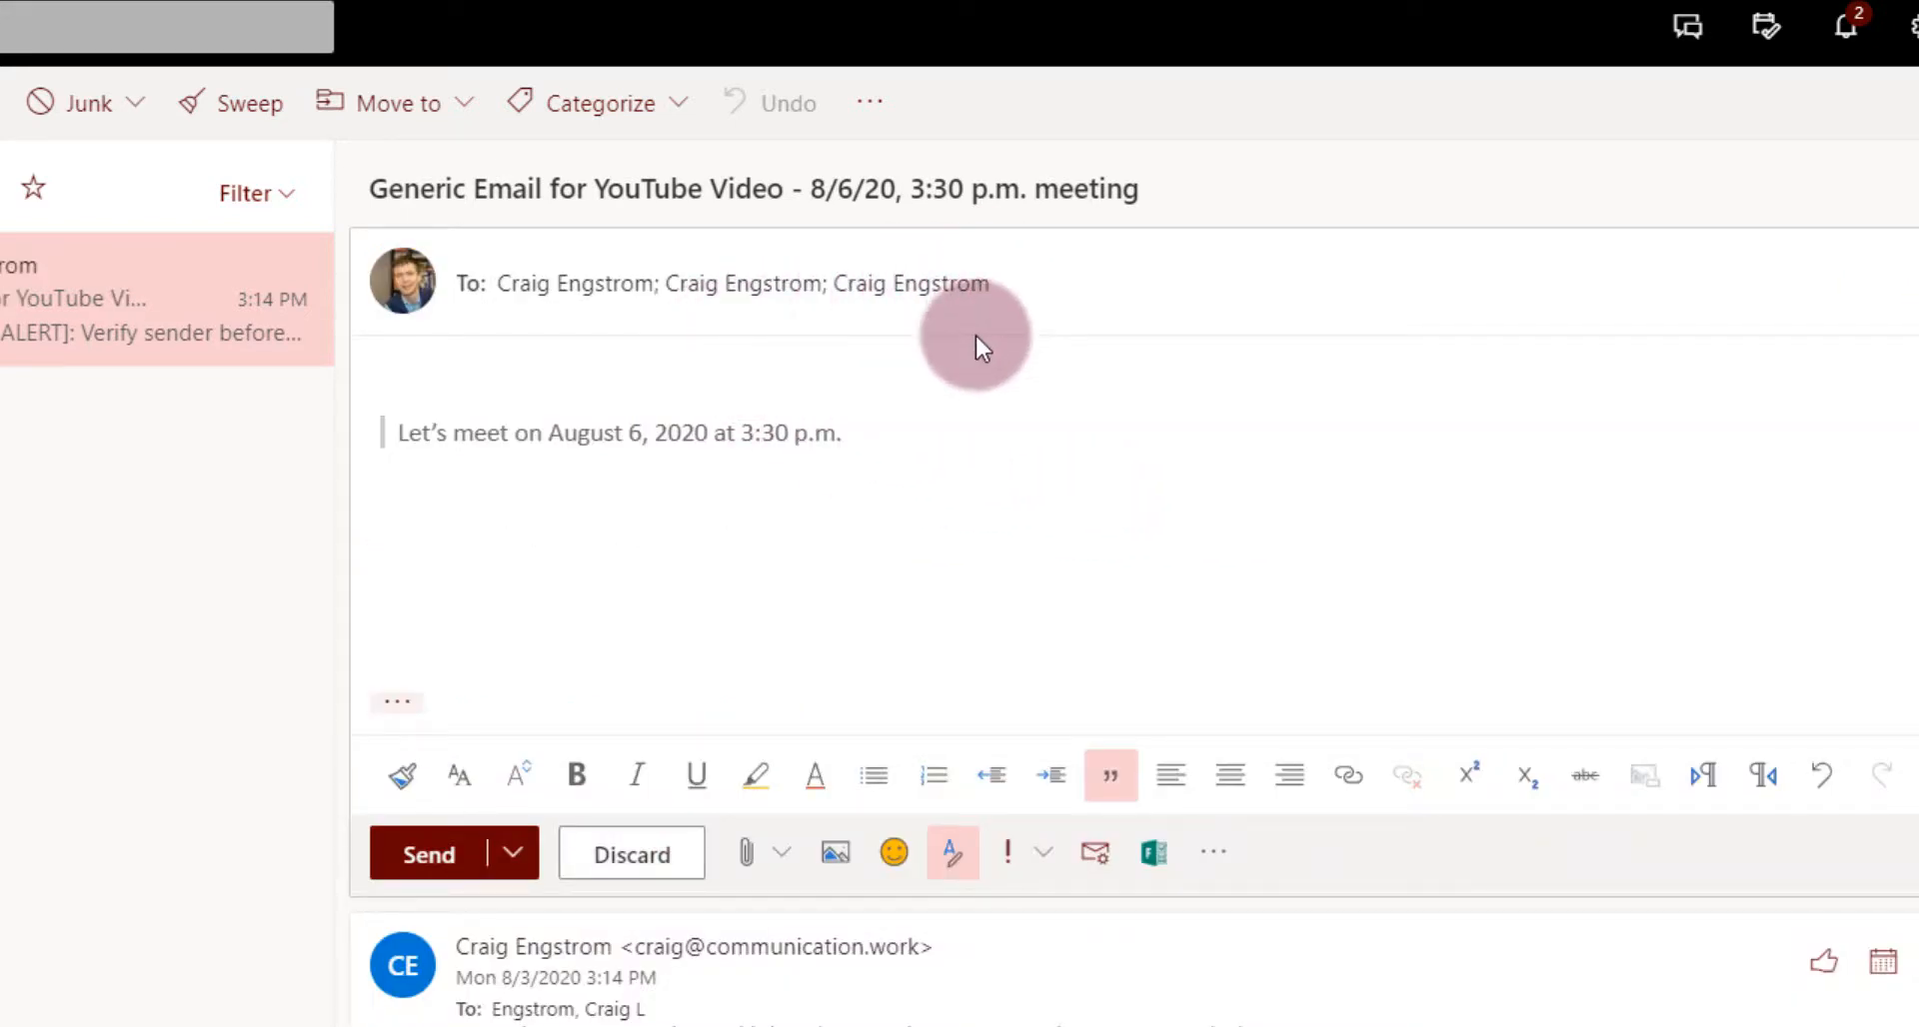
pyautogui.write('Yes, this is the pe')
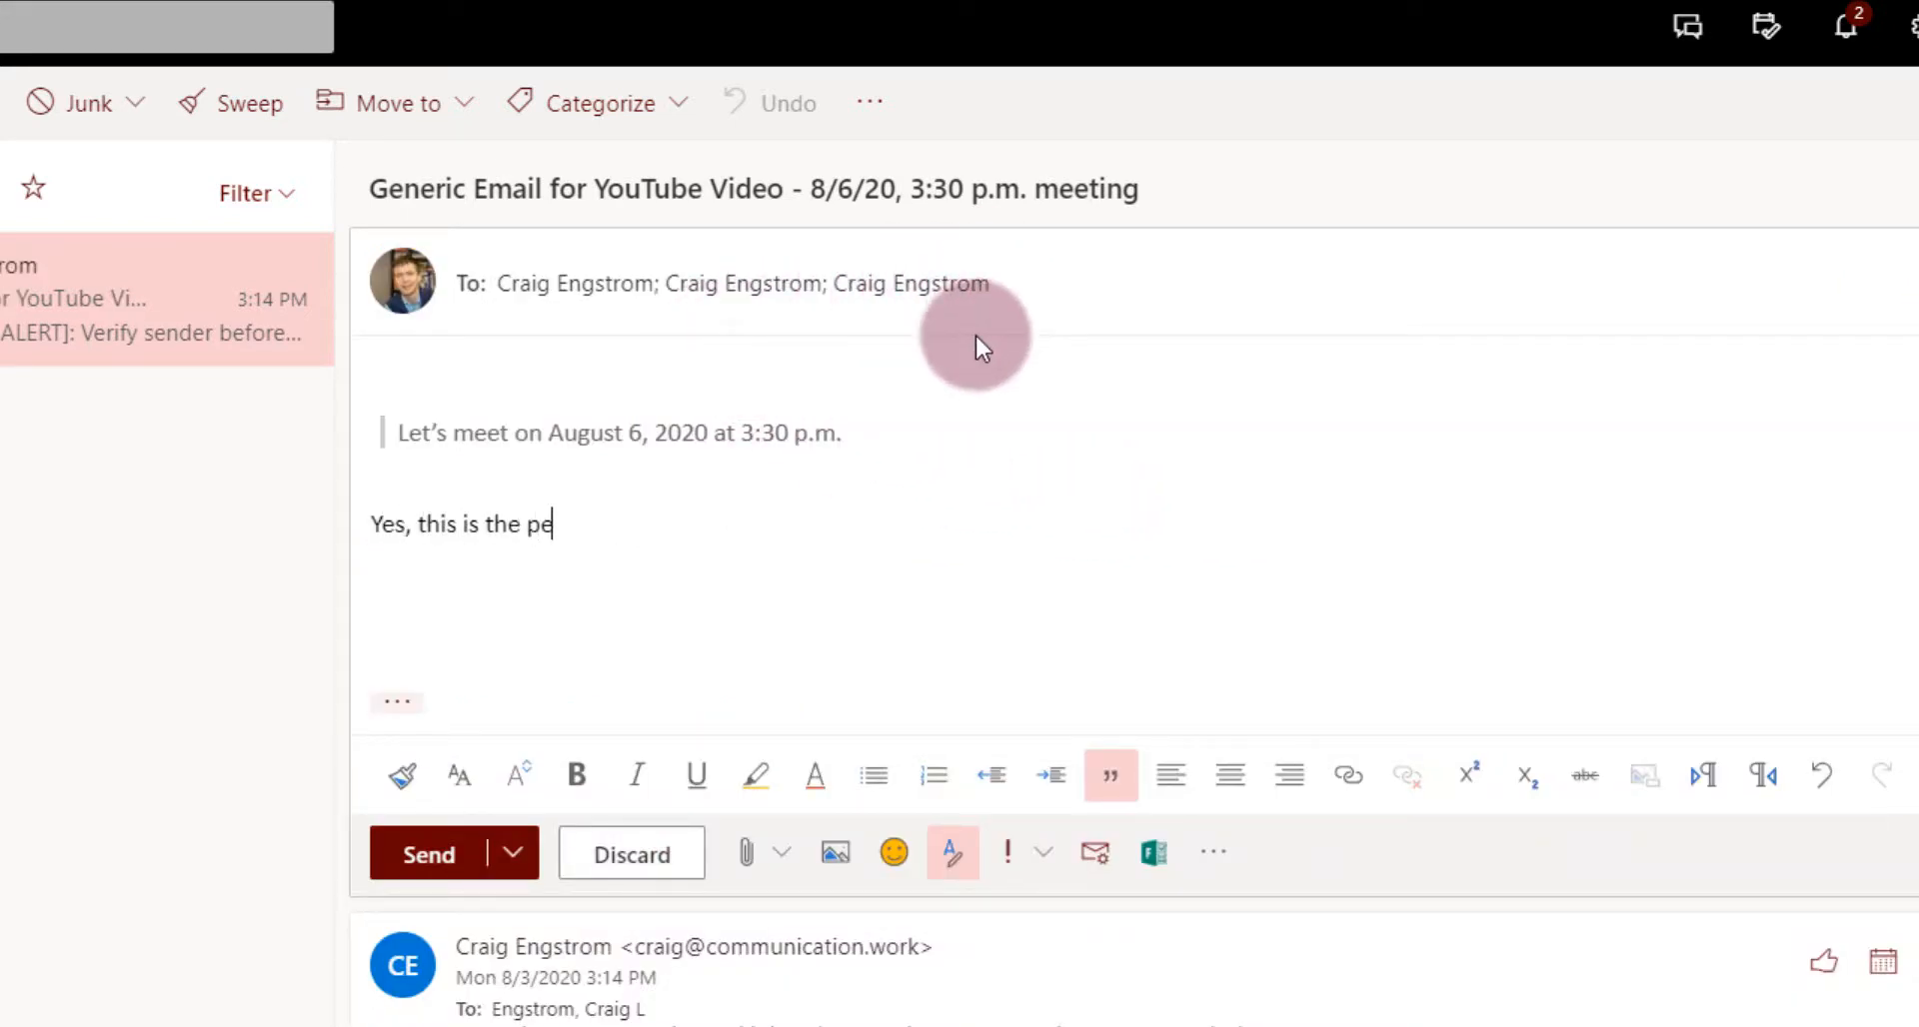
pyautogui.write('rect time!')
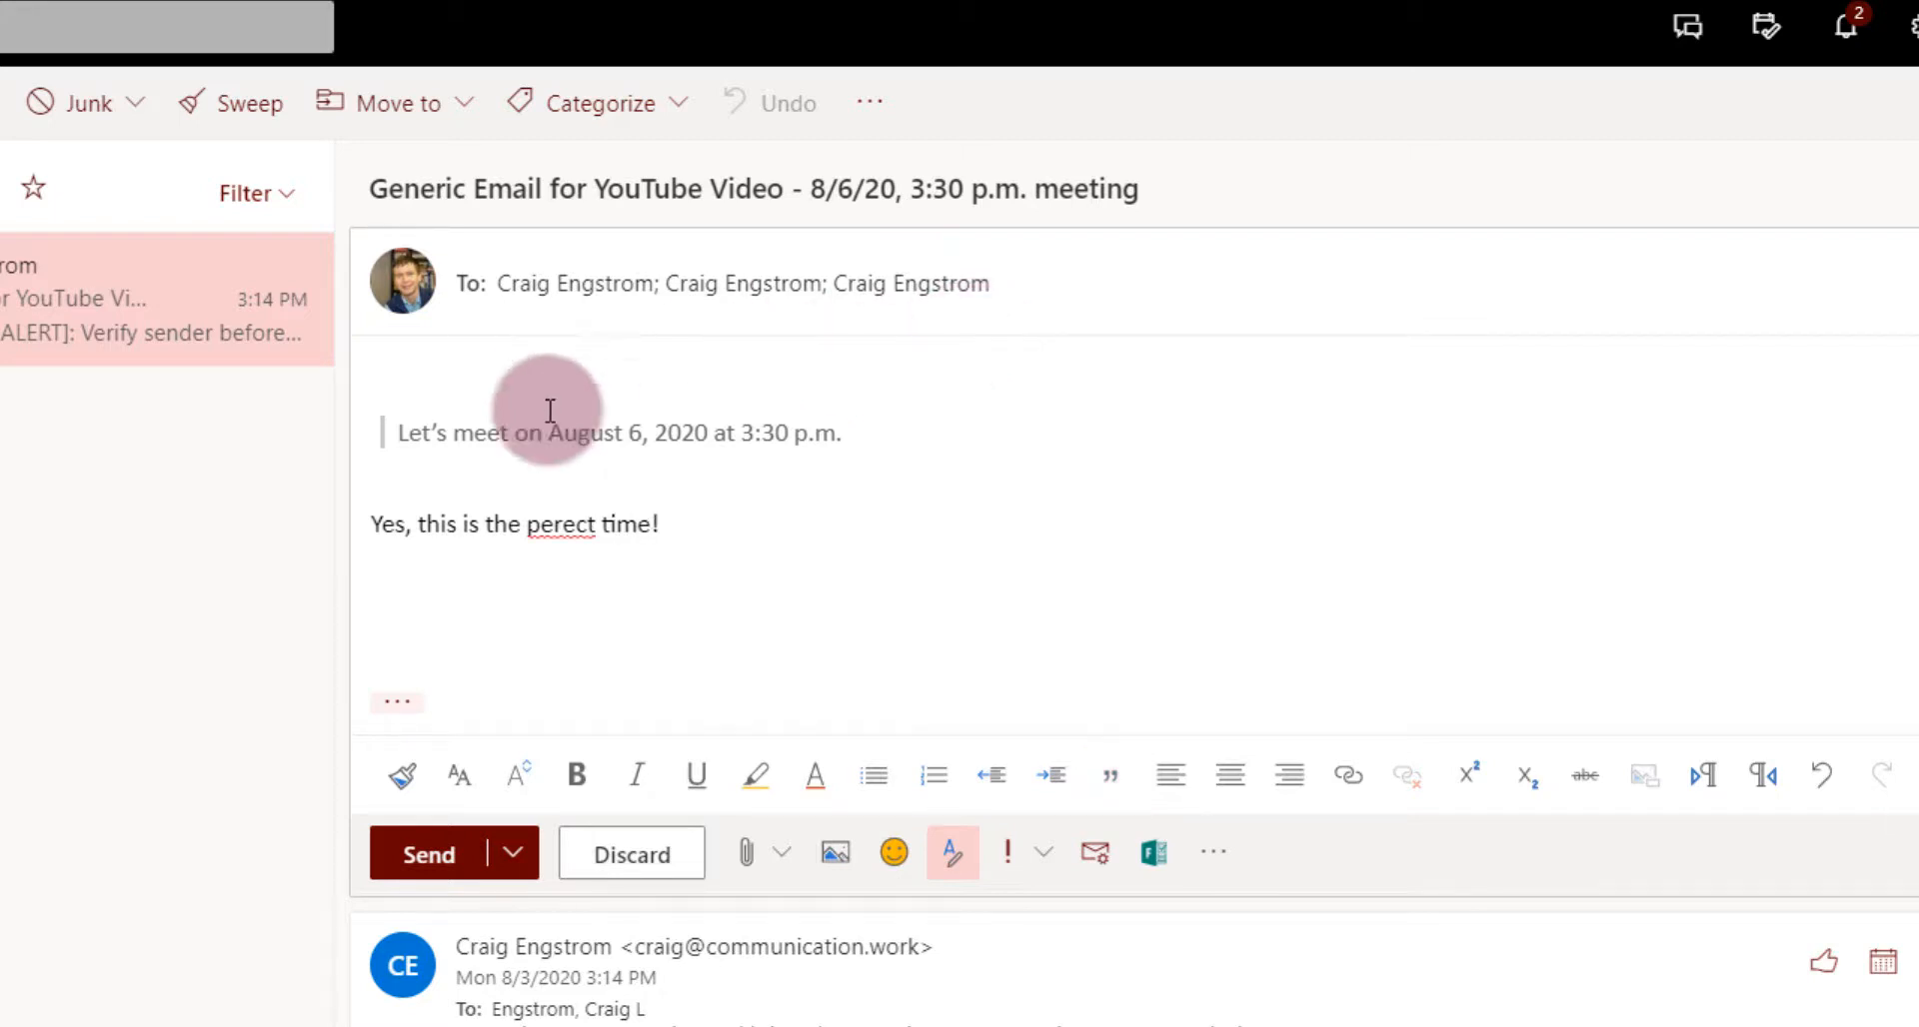
pyautogui.rightClick(559, 525)
pyautogui.click(590, 628)
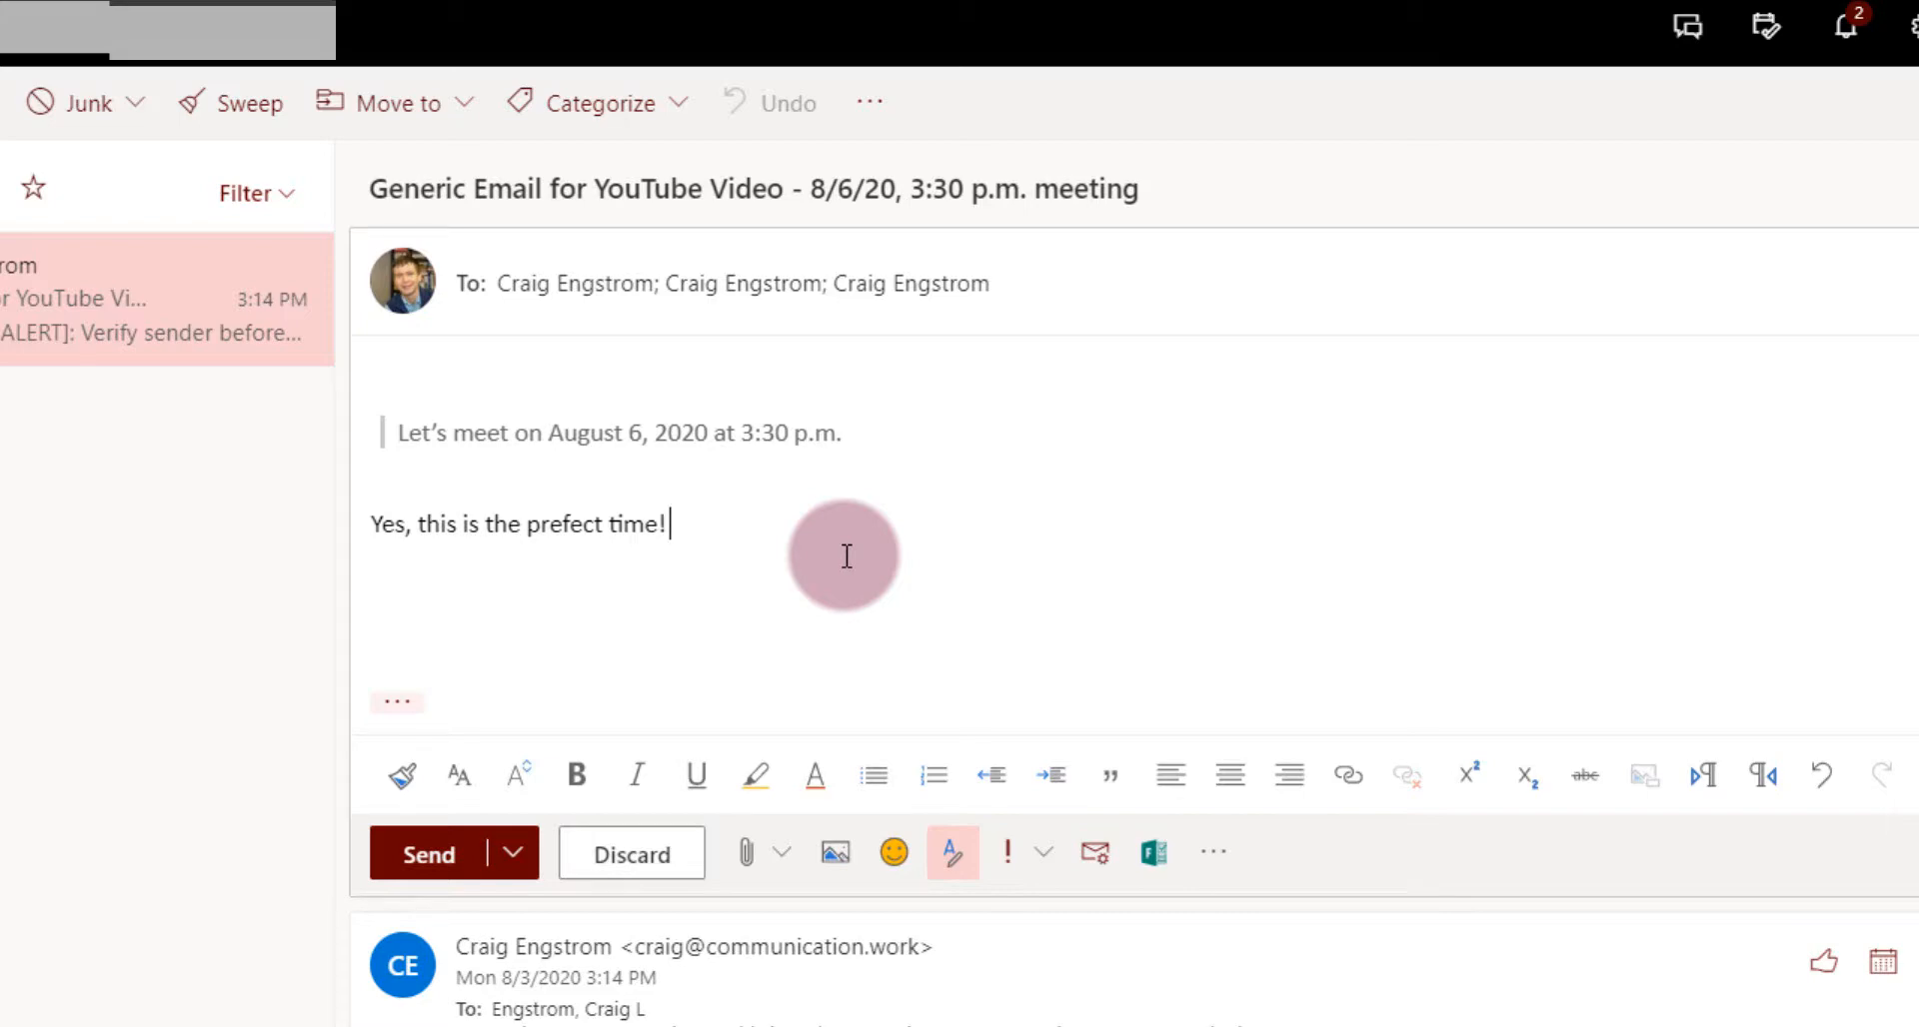
pyautogui.click(625, 858)
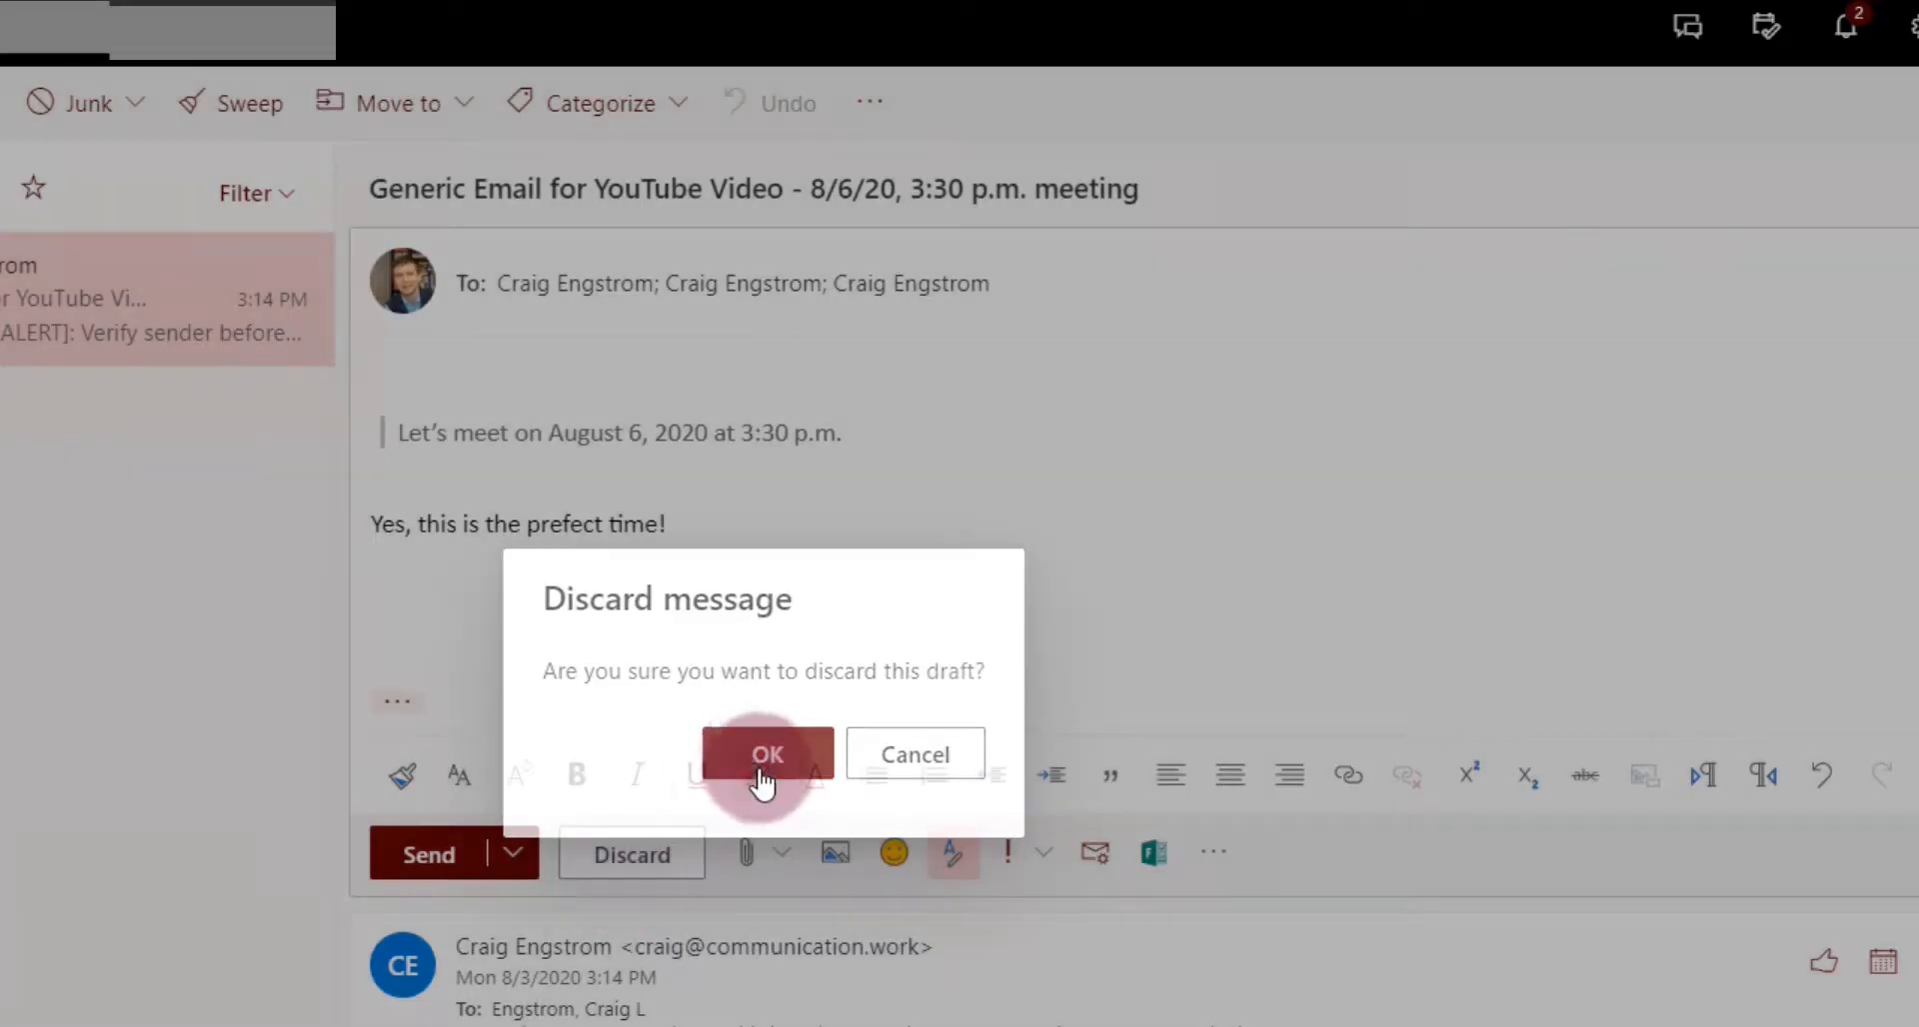
pyautogui.click(763, 782)
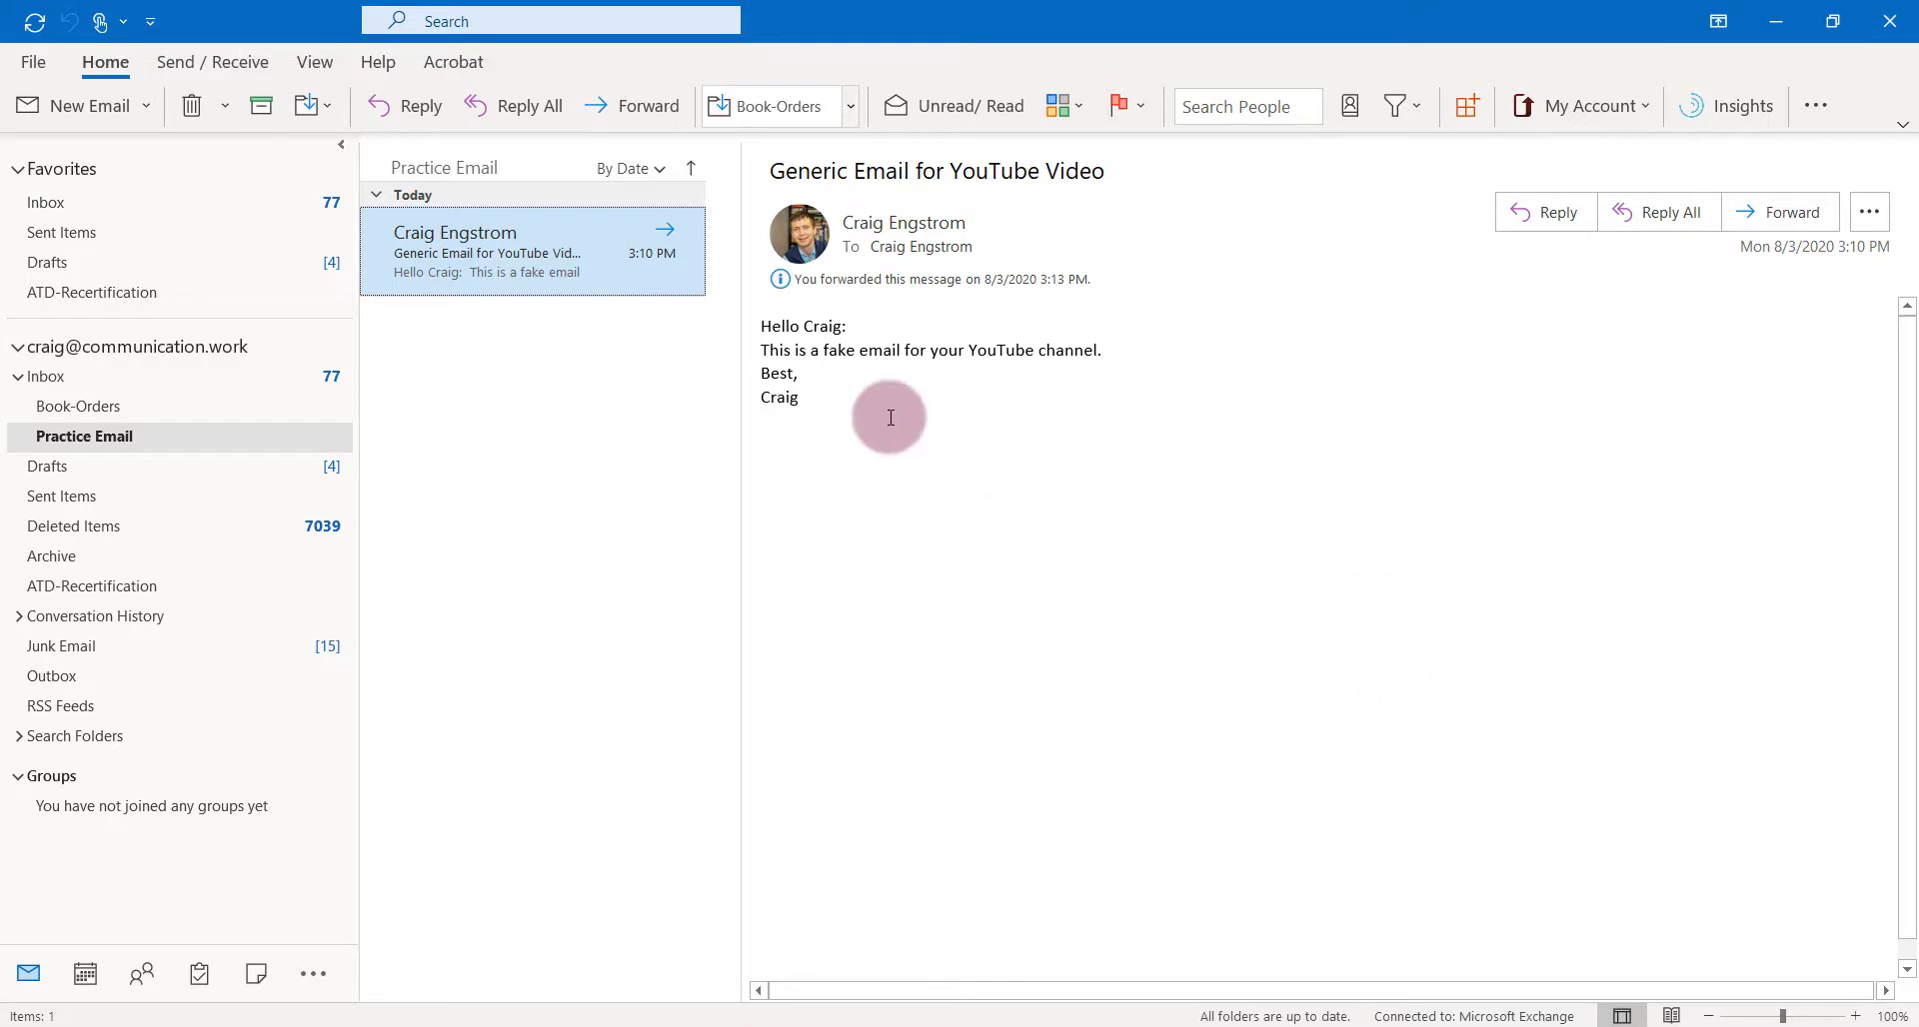
pyautogui.click(1869, 214)
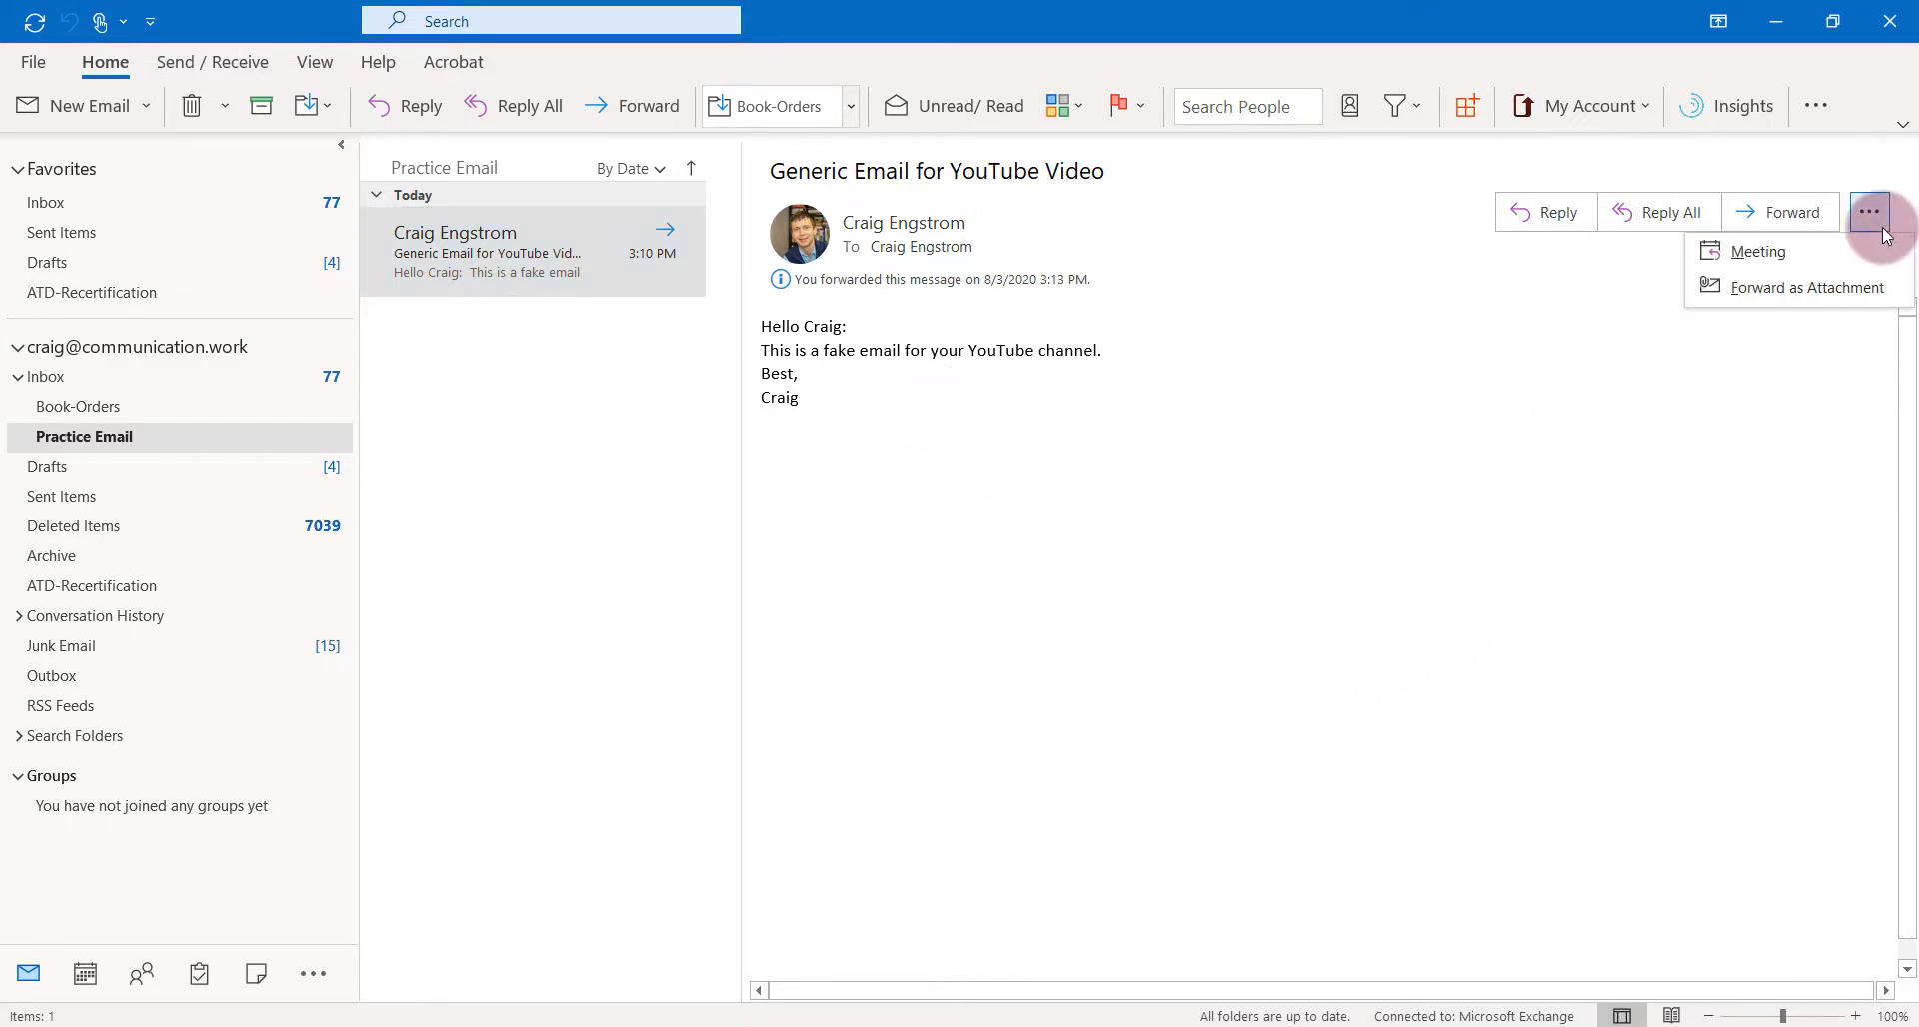
pyautogui.click(1790, 262)
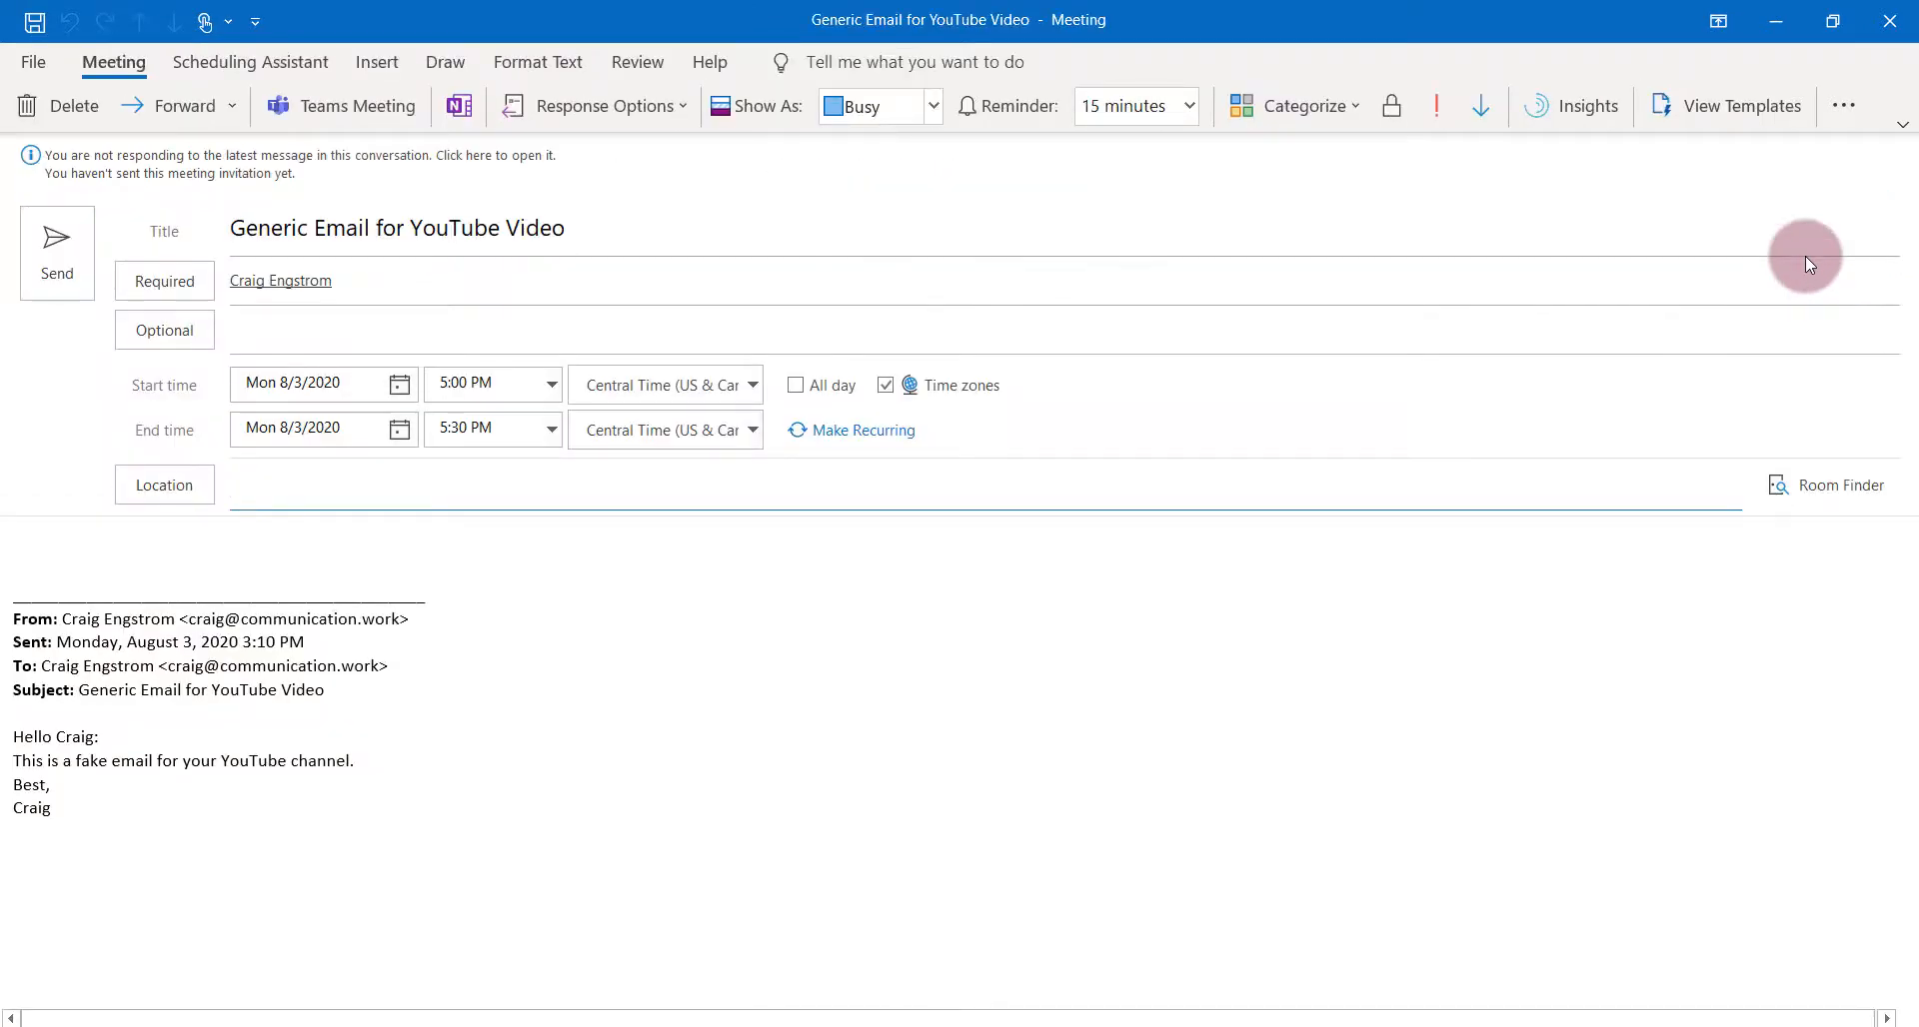
pyautogui.click(284, 378)
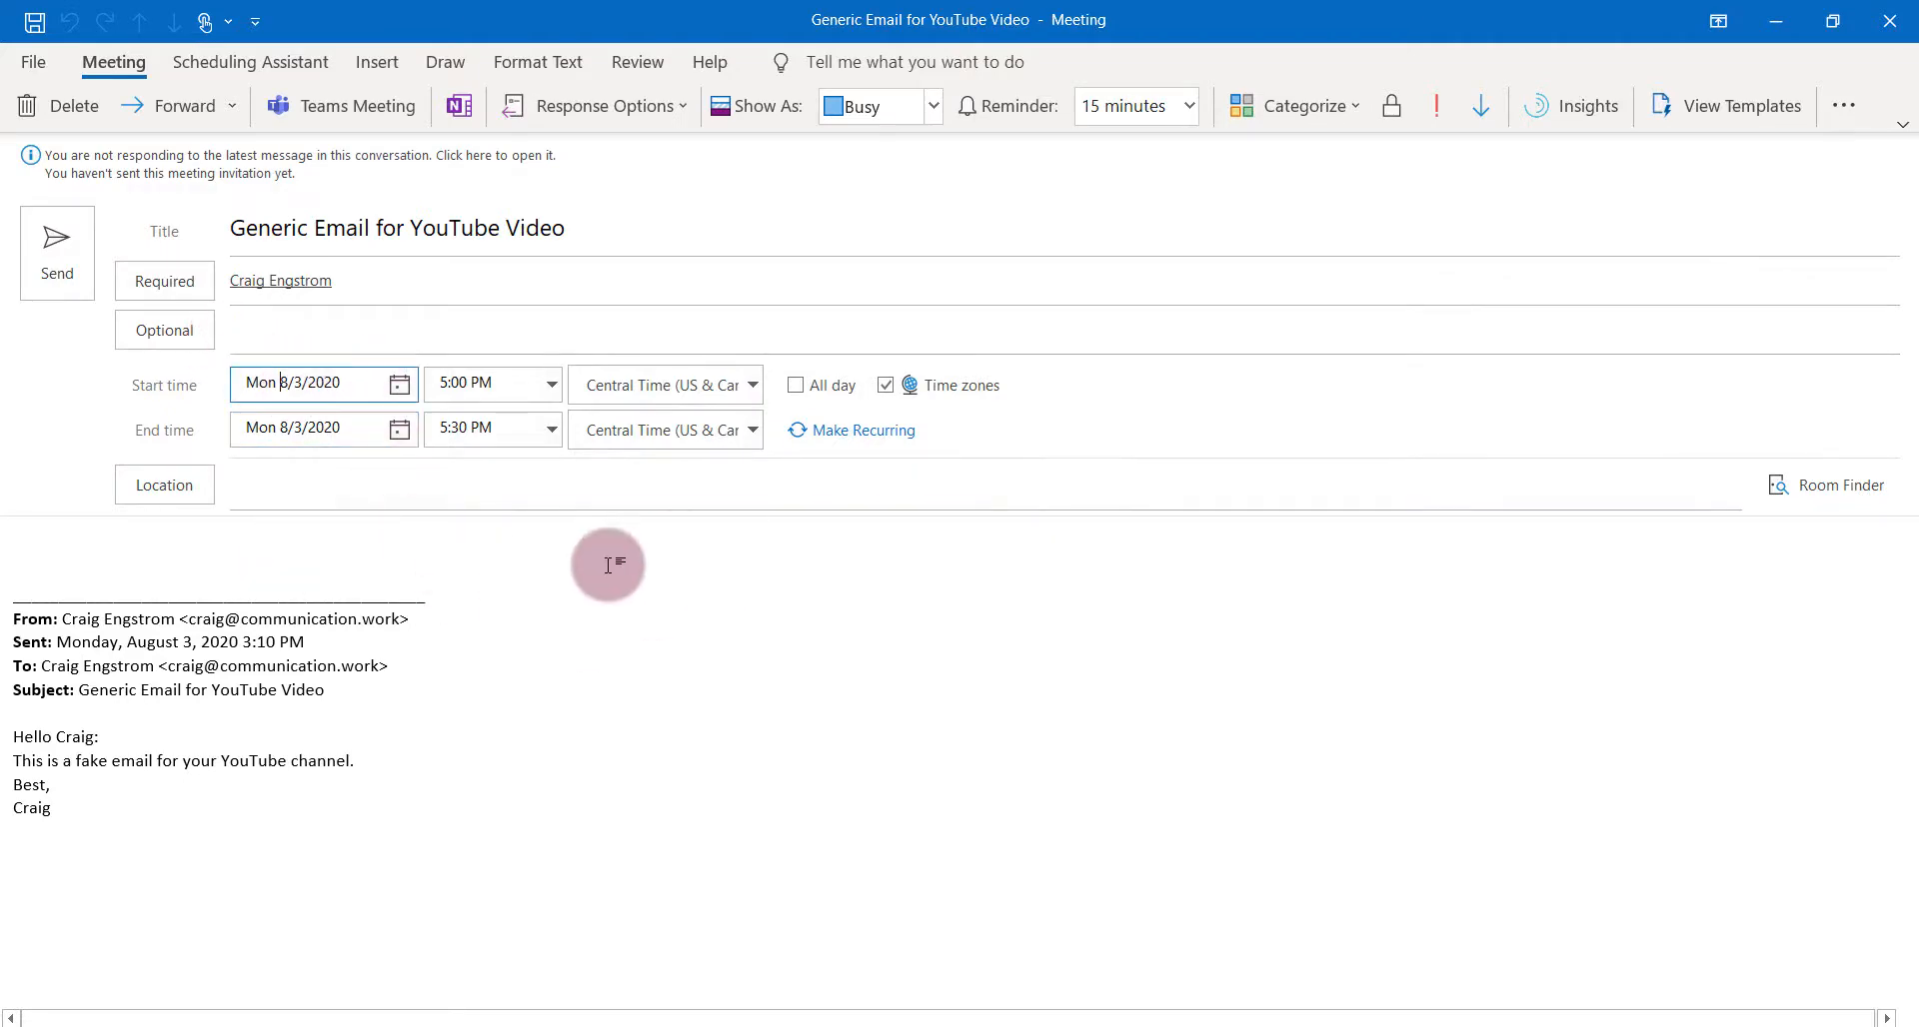
pyautogui.click(80, 108)
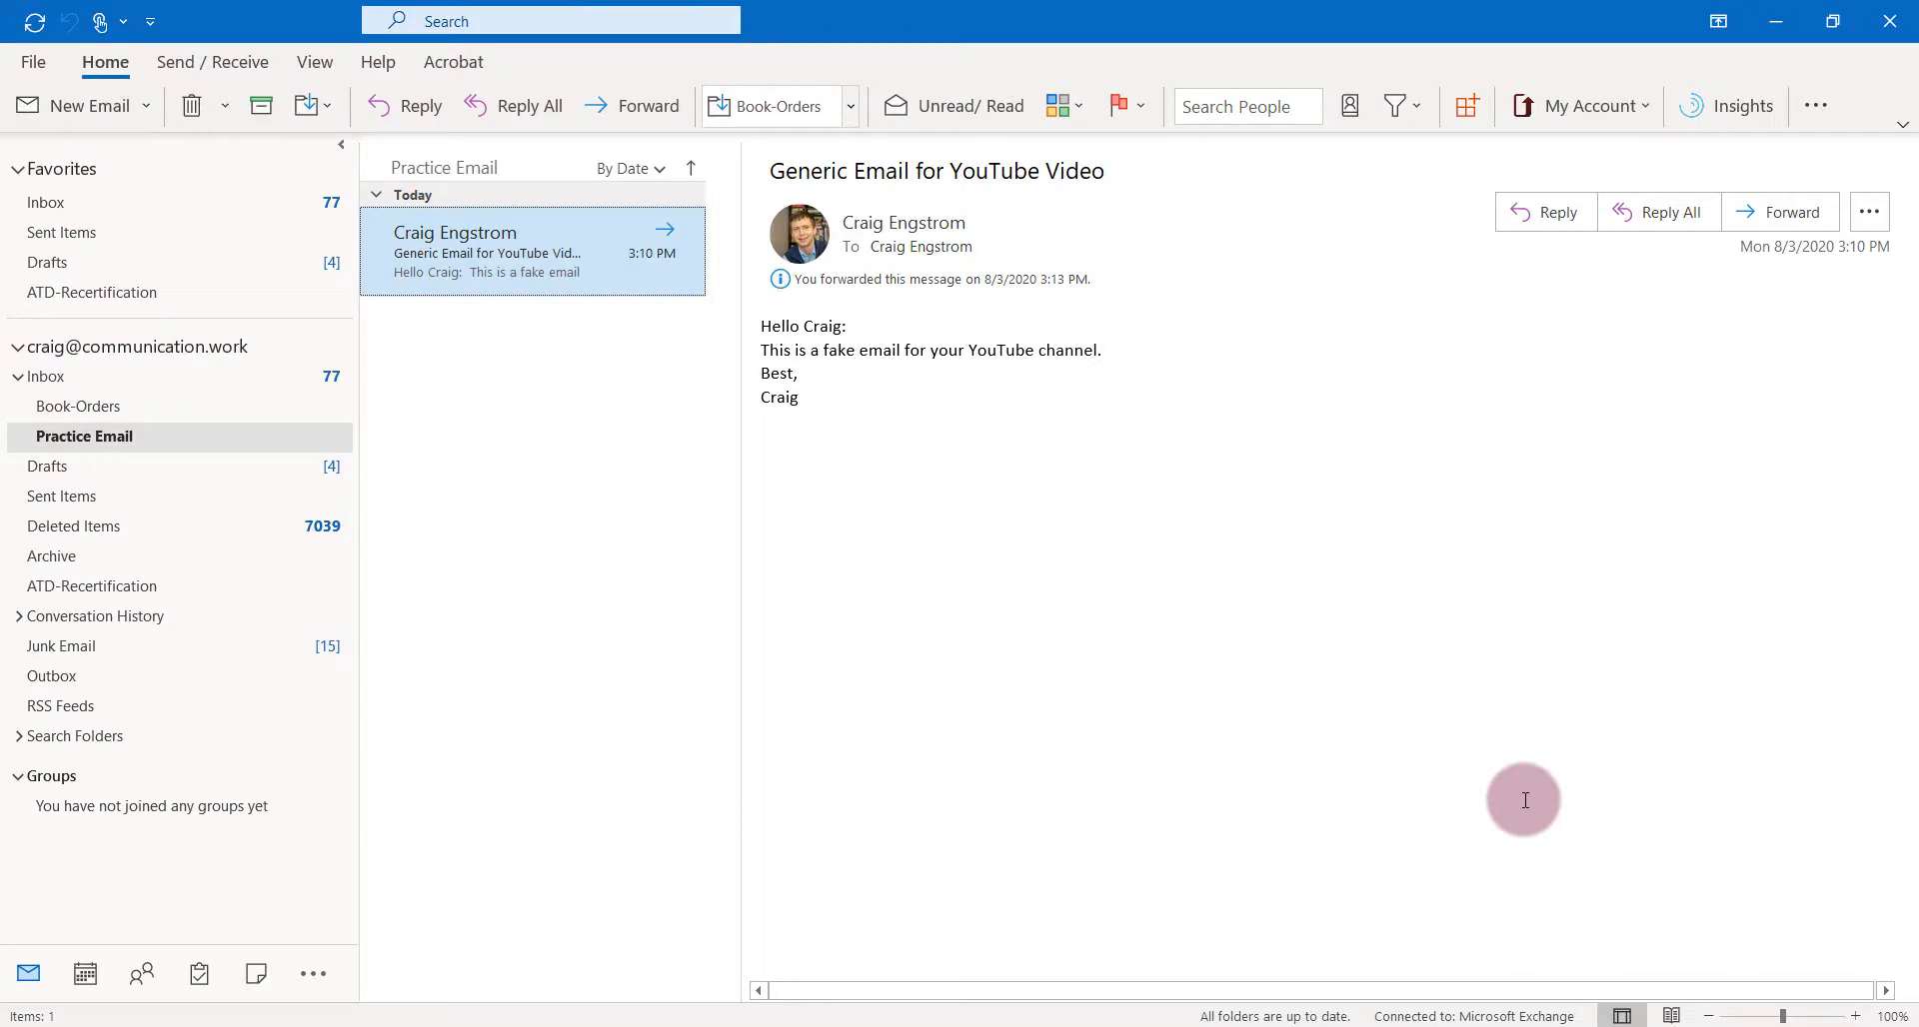
pyautogui.moveTo(826, 351); pyautogui.dragTo(950, 355)
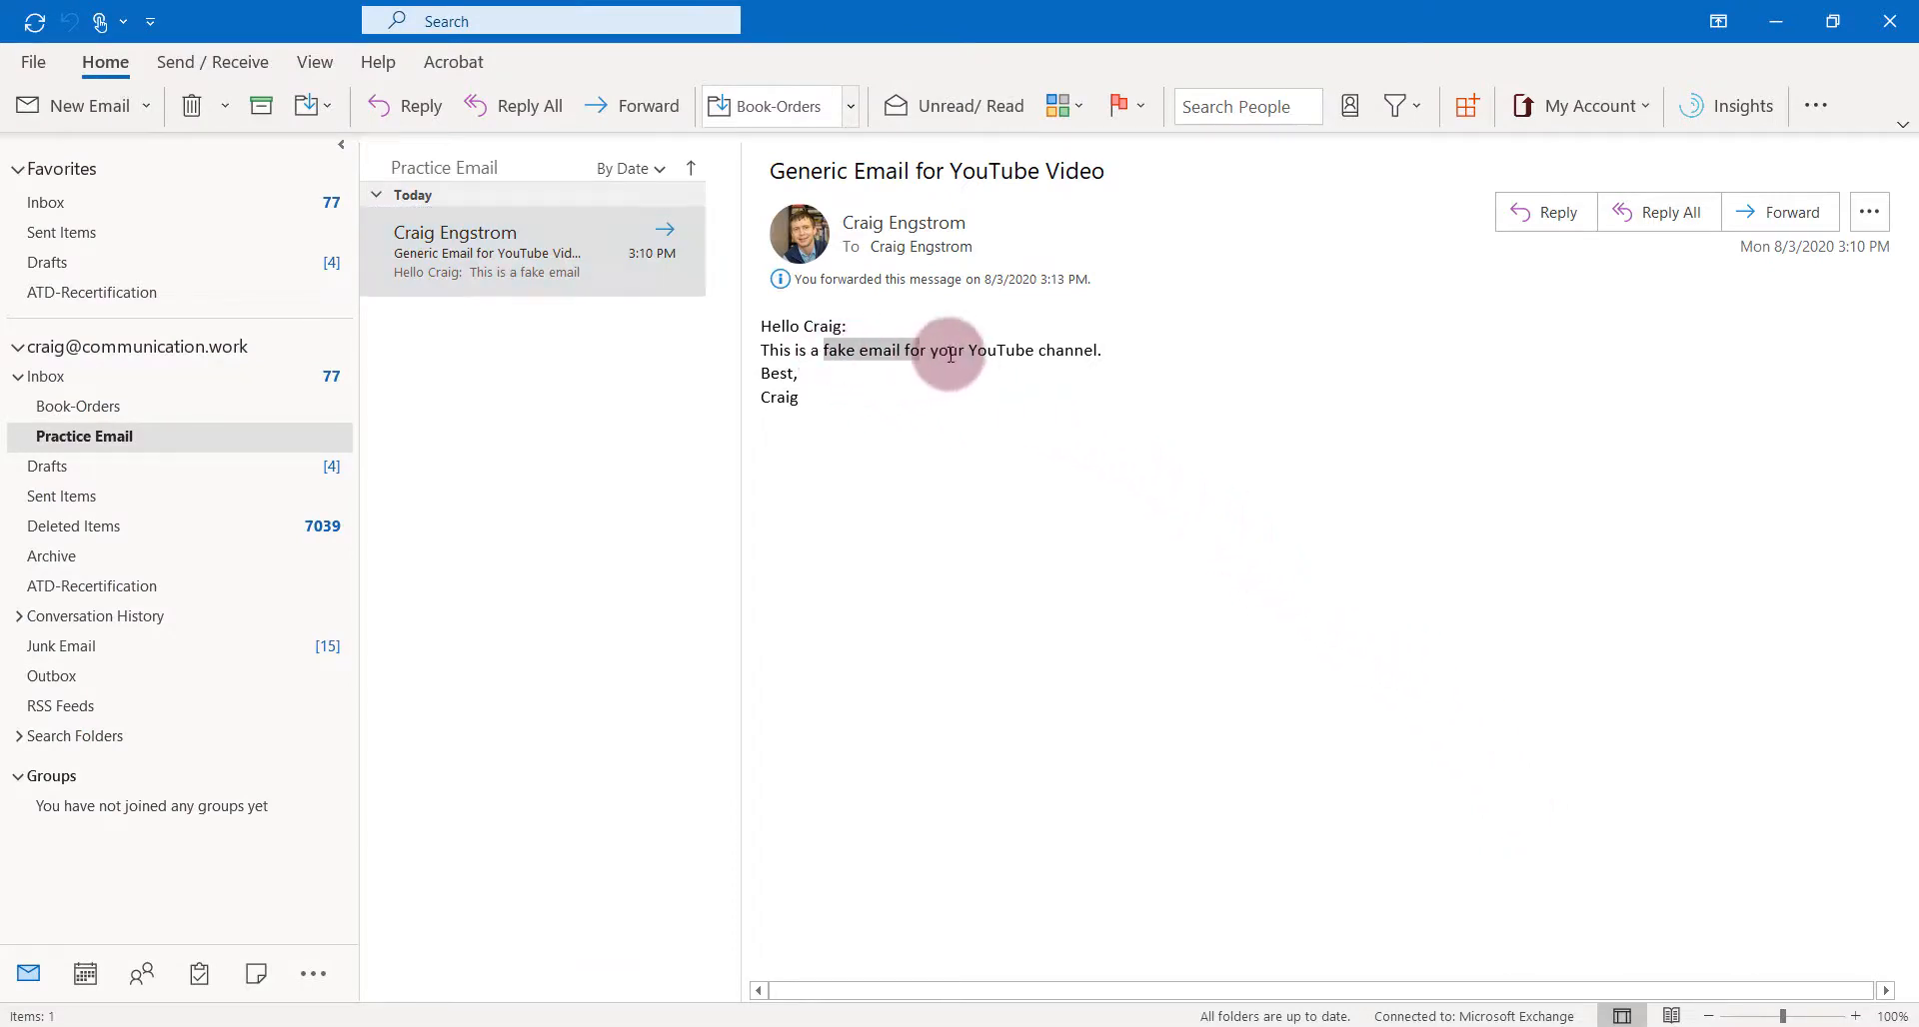
pyautogui.click(1012, 408)
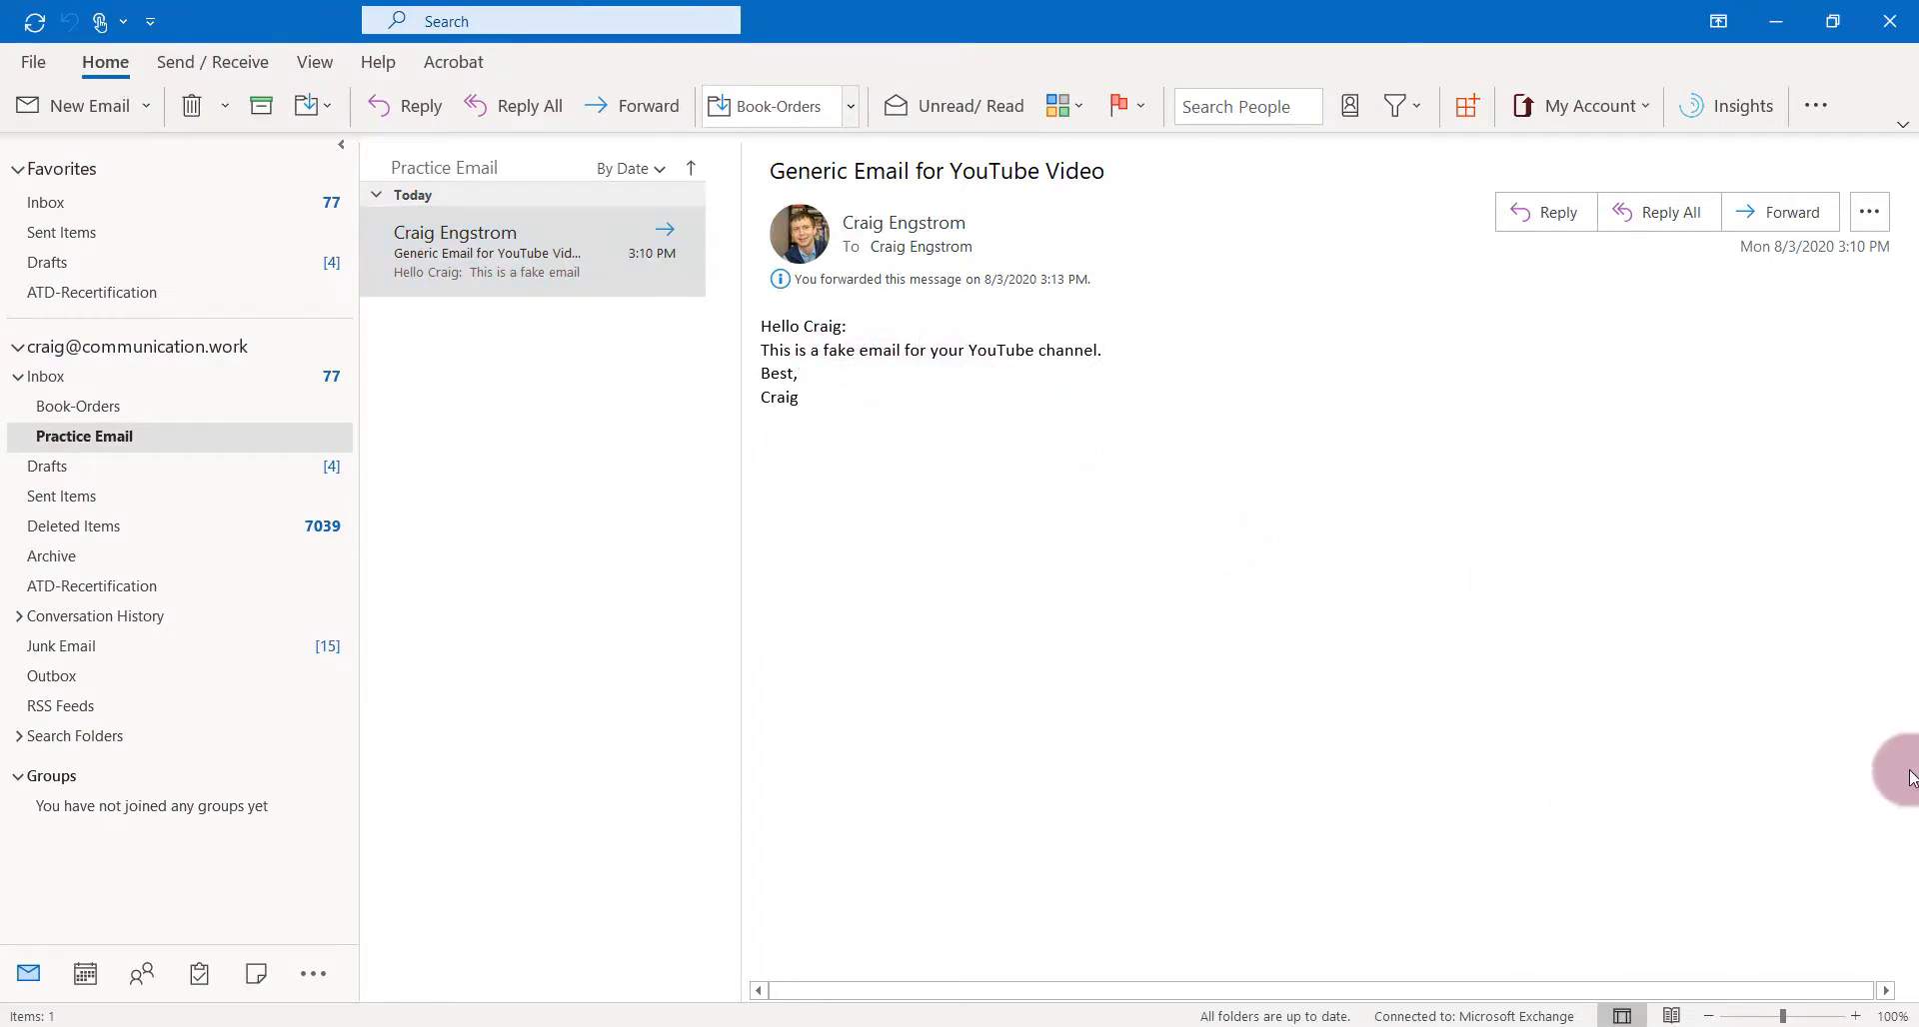